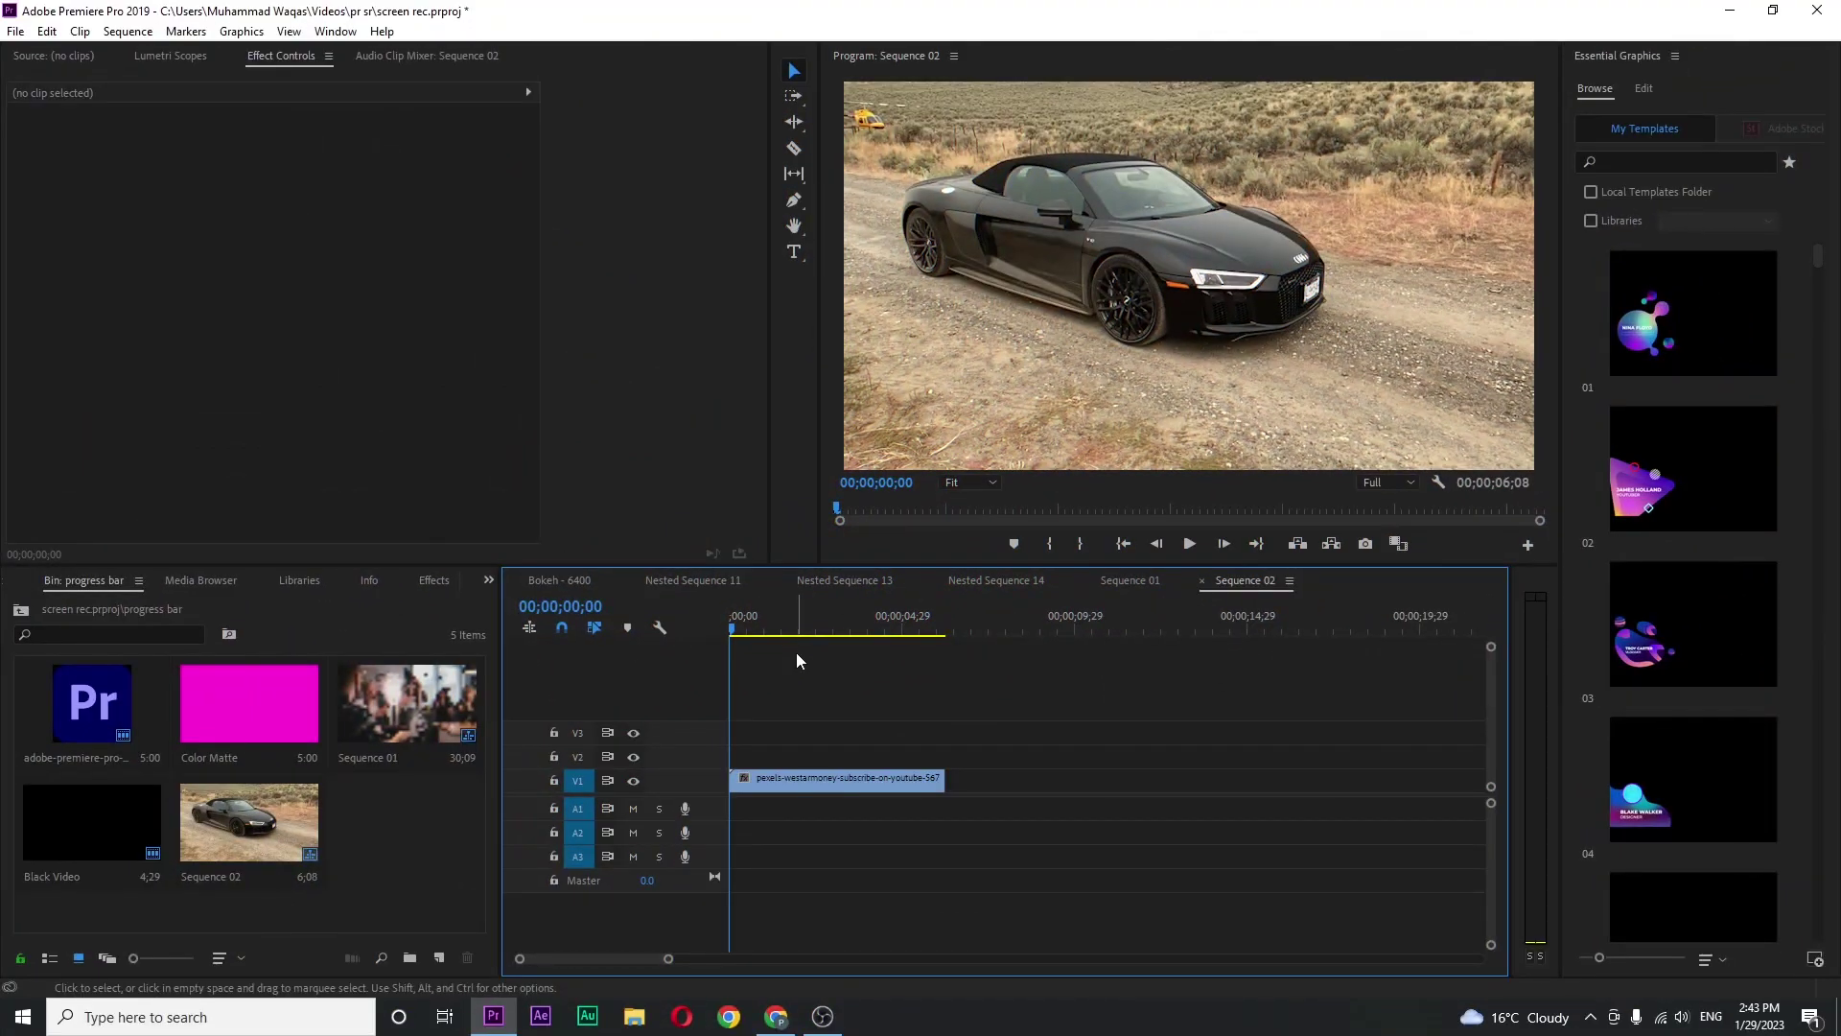
# - Copy the car clip from V1 onto V2 at the sequence start and select the V2 copy
pyautogui.click(813, 778)
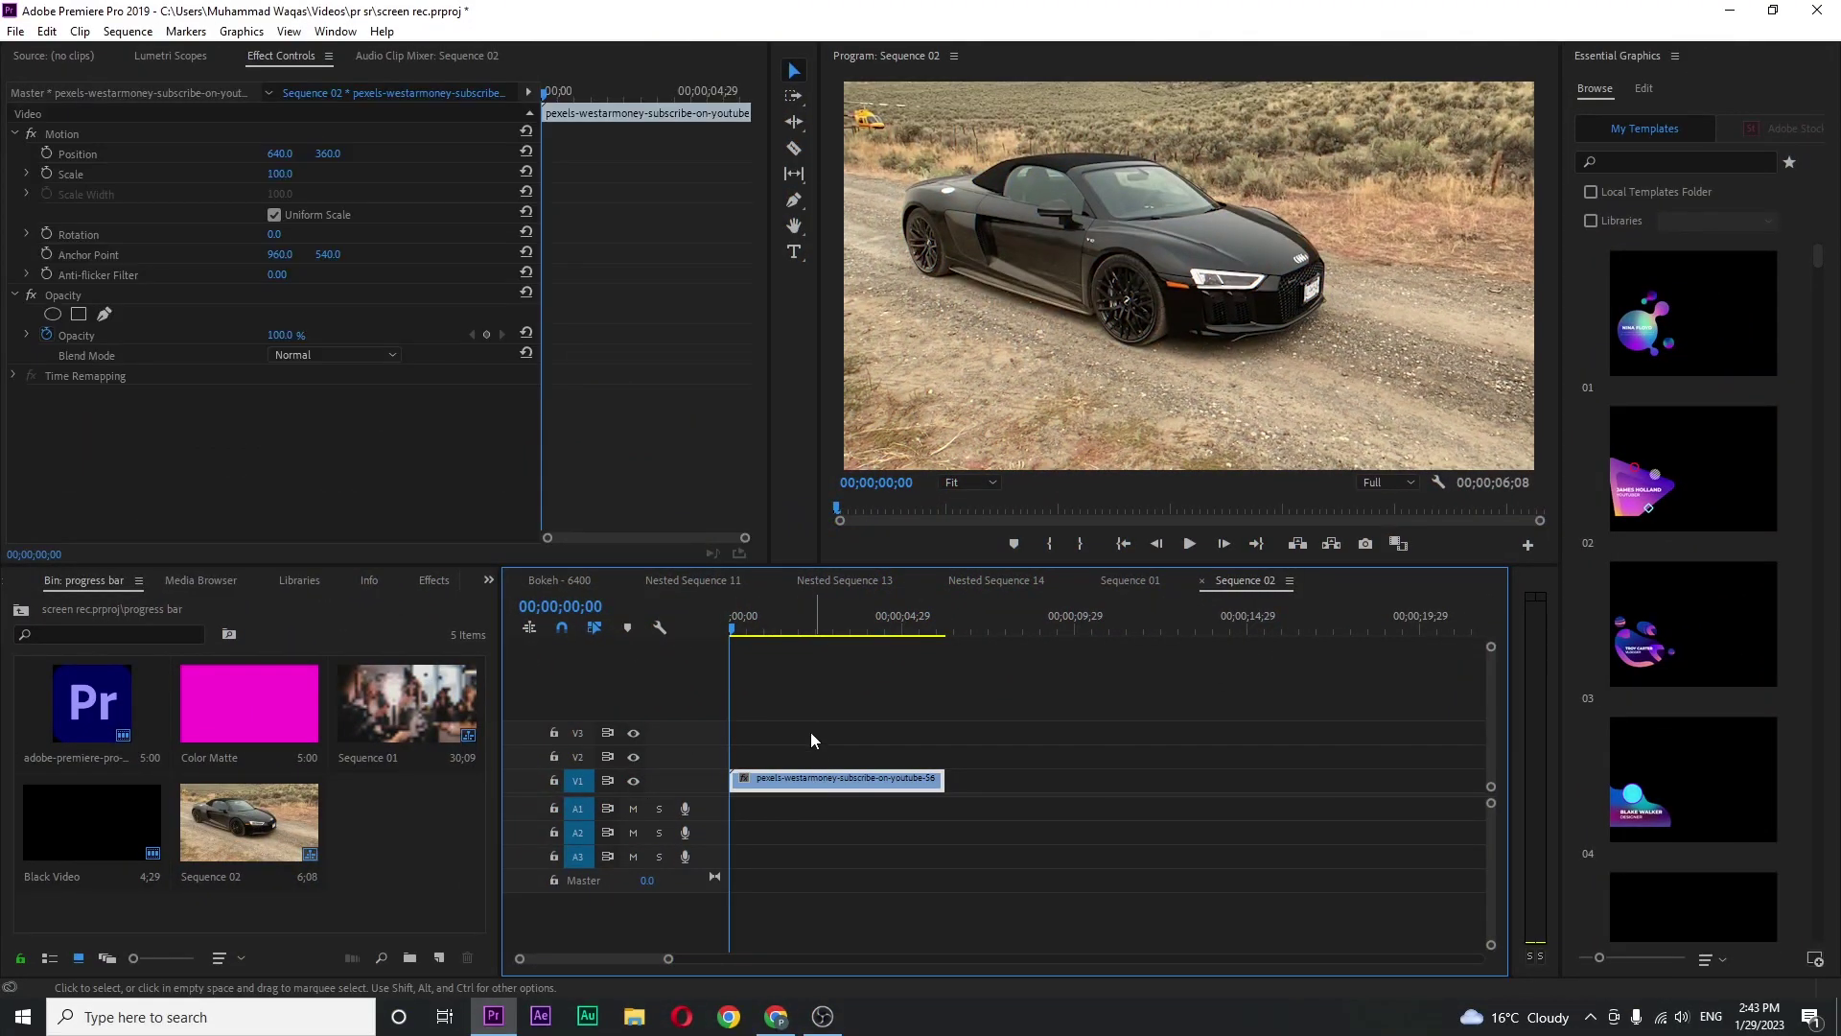
pyautogui.moveTo(811, 627); pyautogui.dragTo(728, 625)
pyautogui.moveTo(776, 787); pyautogui.dragTo(803, 765)
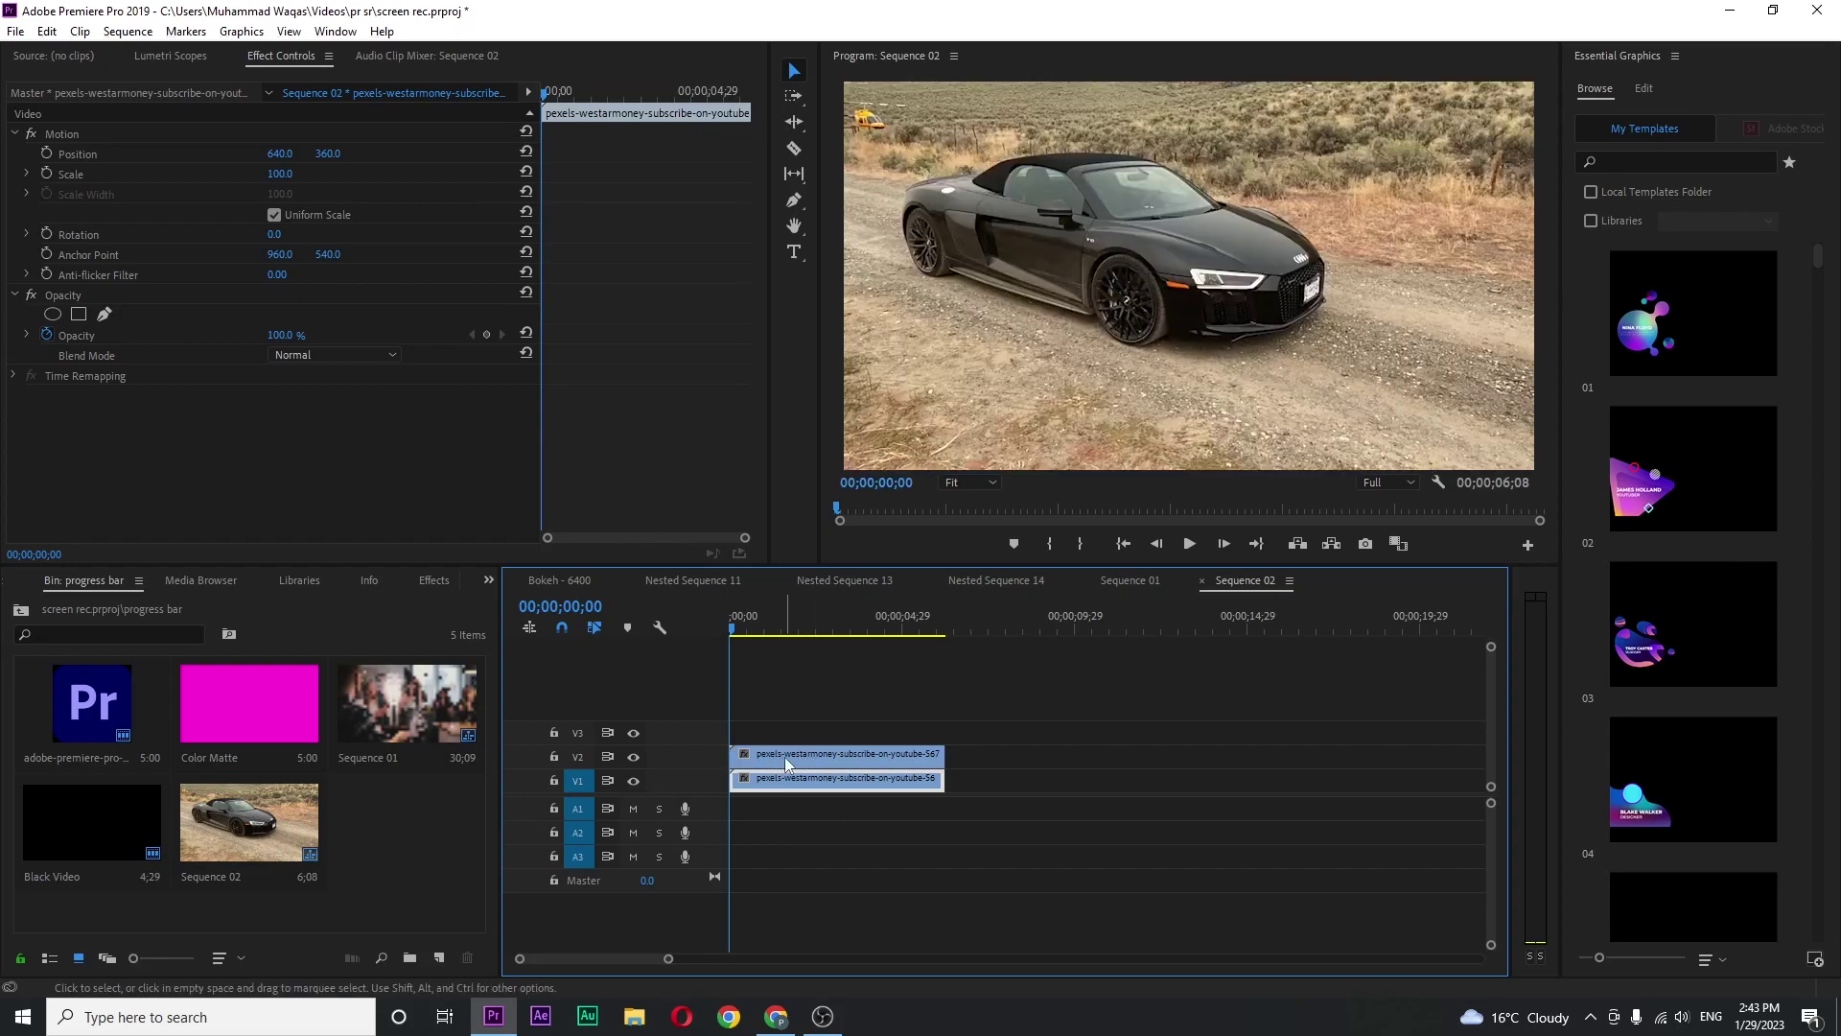
pyautogui.click(821, 754)
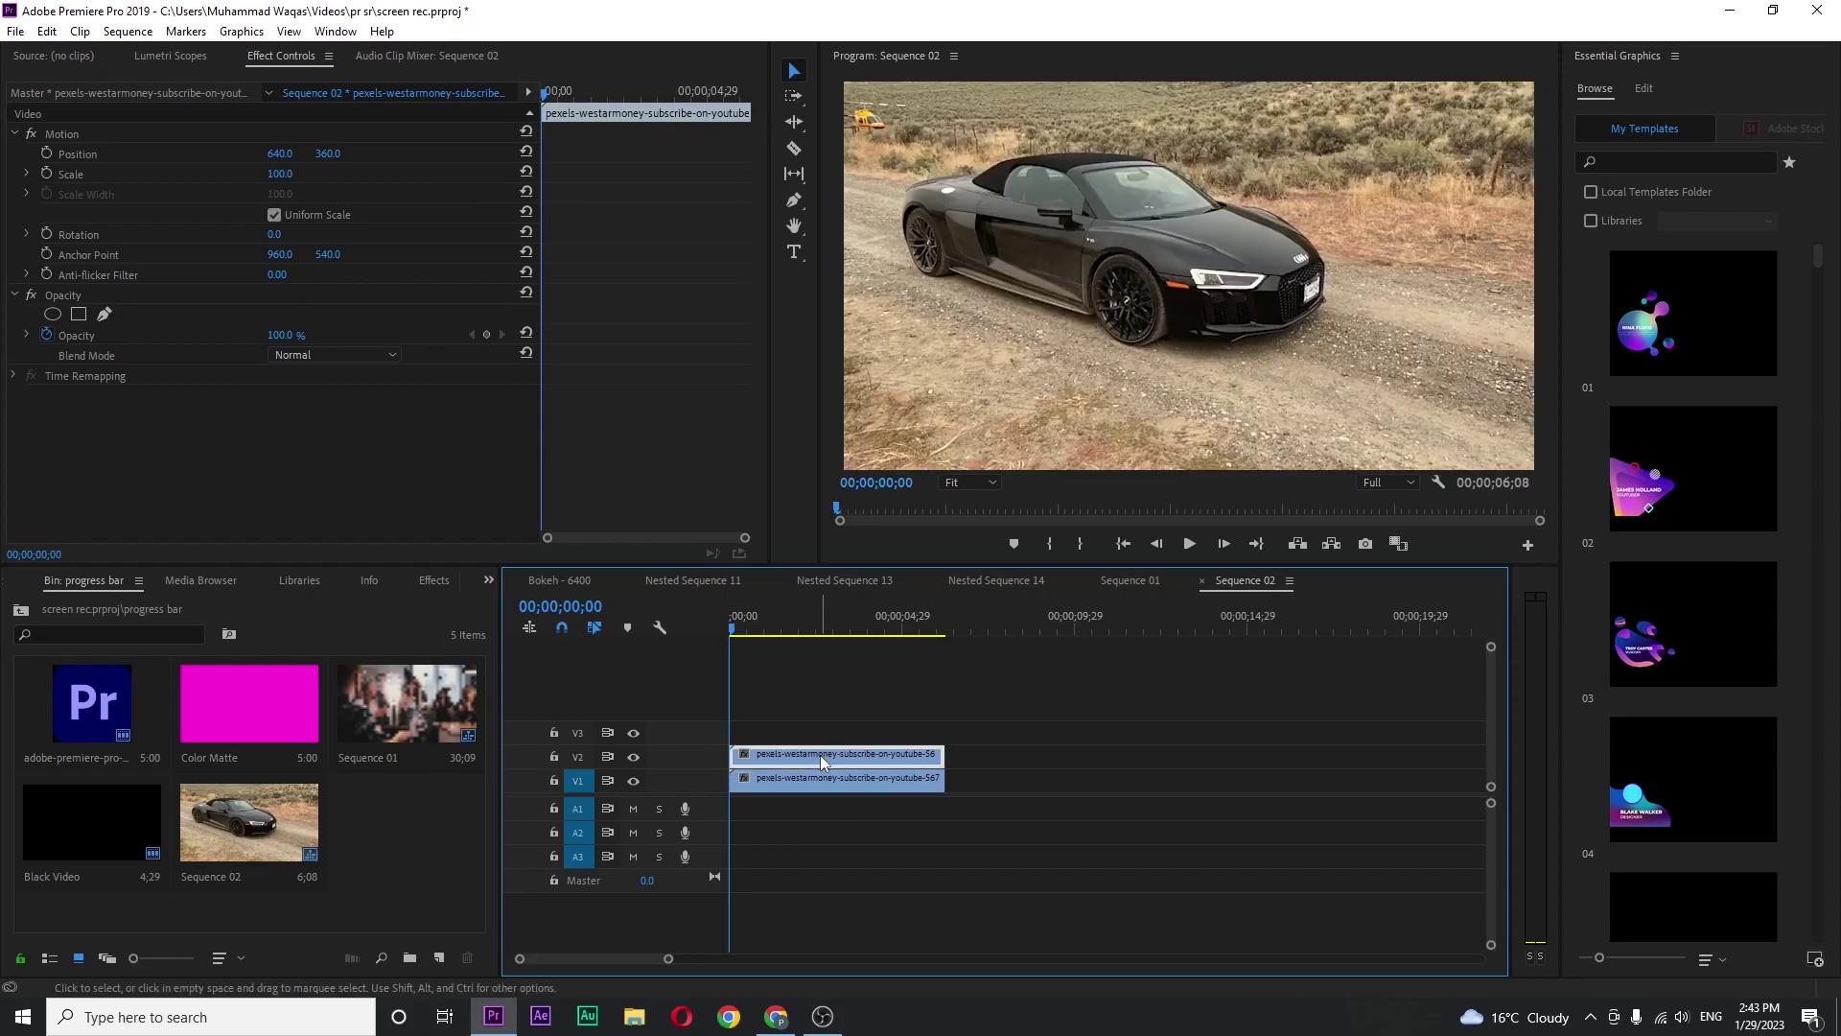
# - Apply Extract and Turbulent Displace to the top car clip on V2
pyautogui.click(435, 581)
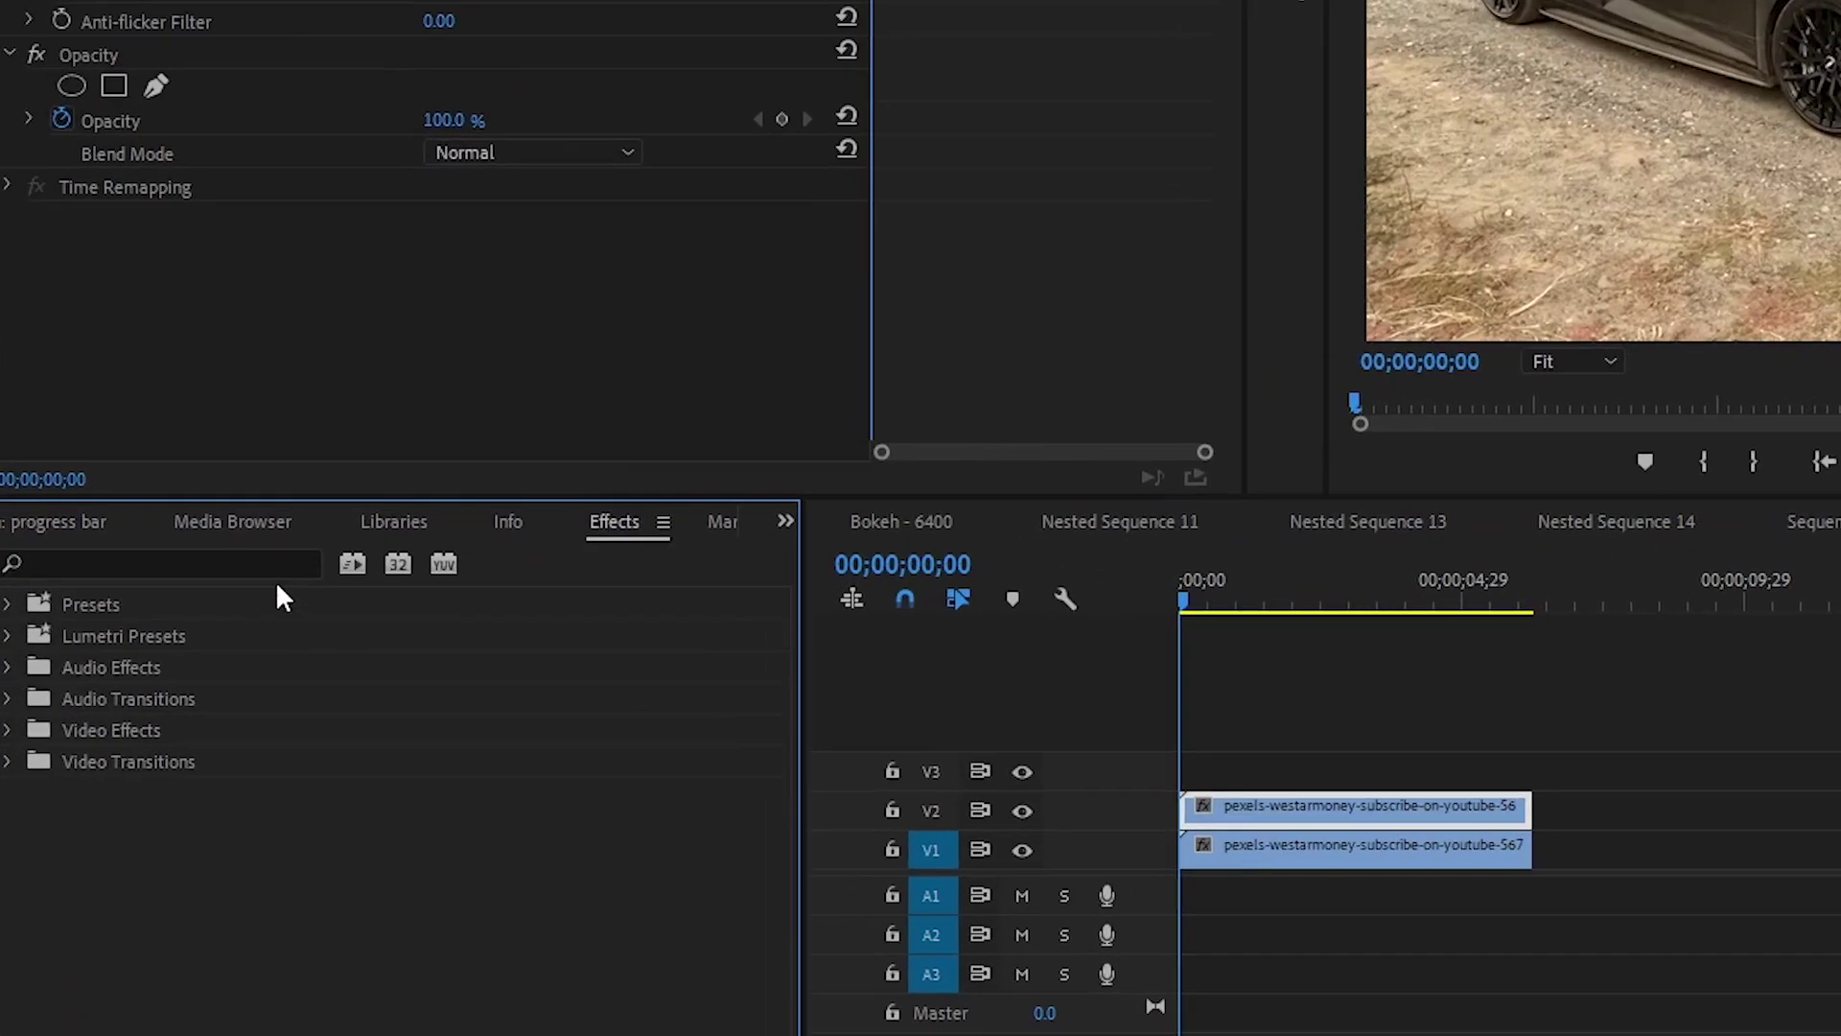
pyautogui.click(176, 604)
pyautogui.write('extr')
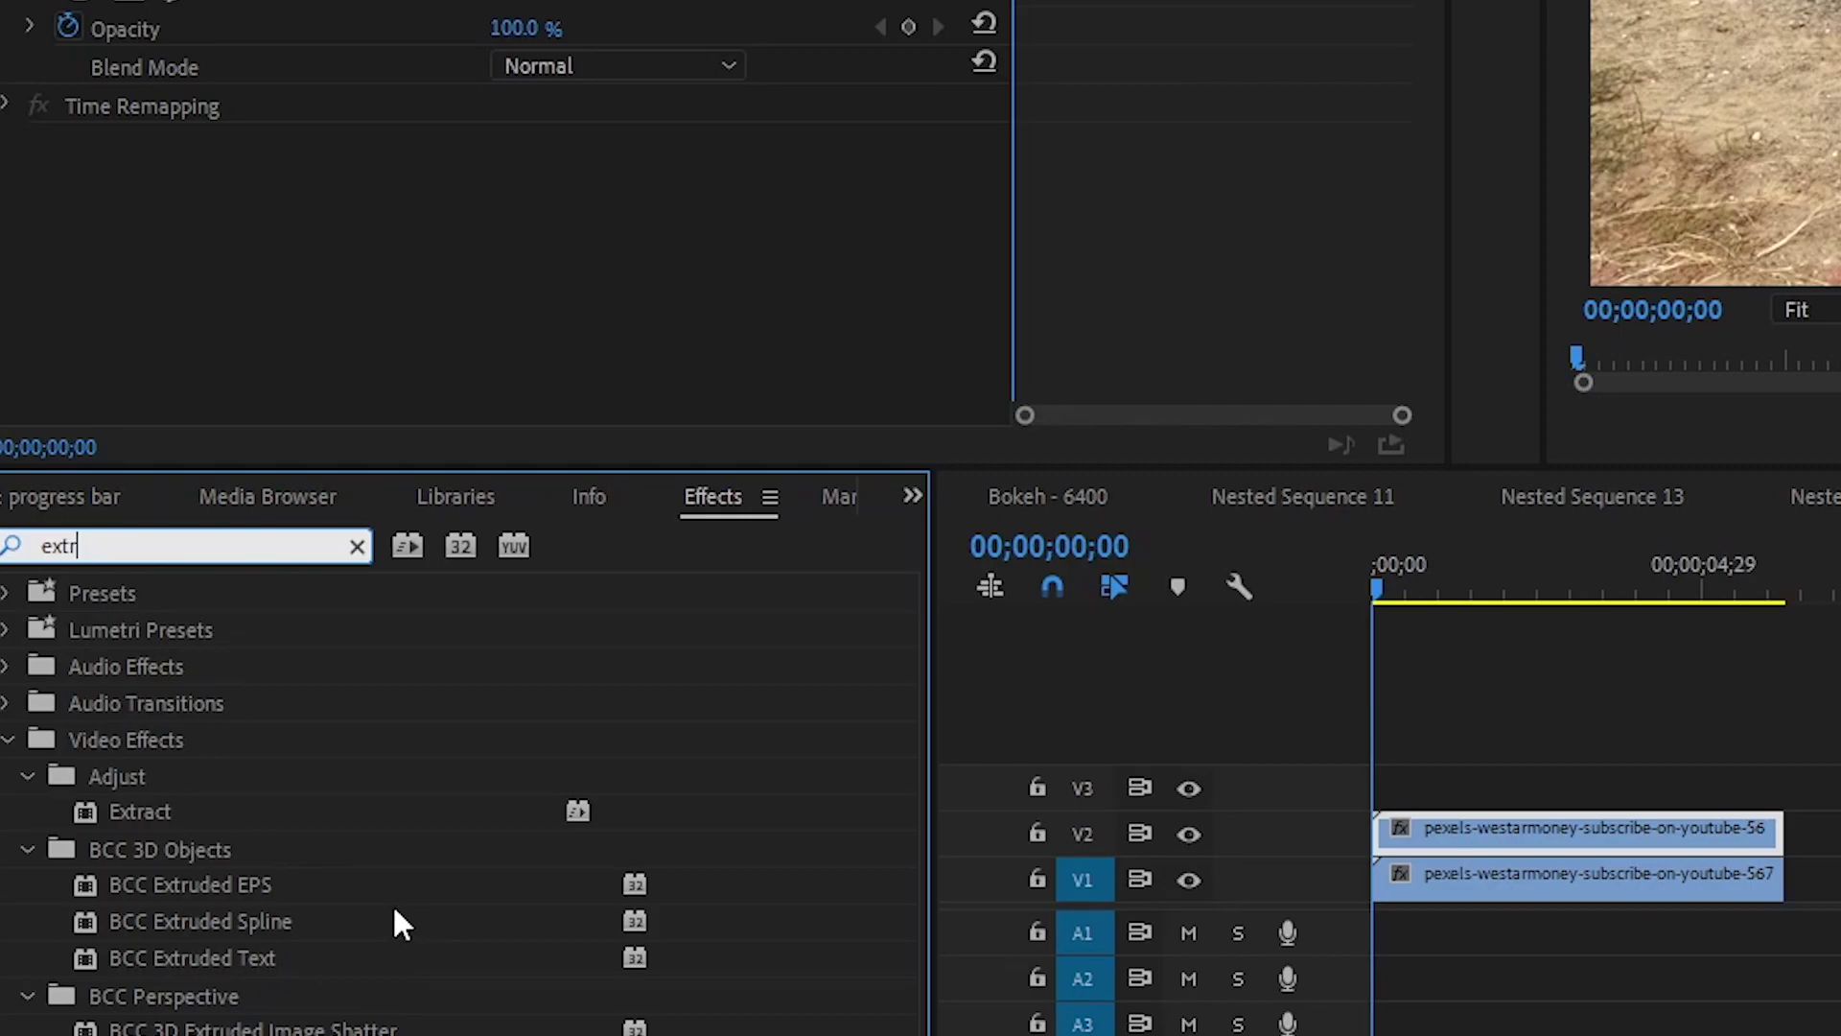
pyautogui.moveTo(147, 812); pyautogui.dragTo(1448, 831)
pyautogui.click(121, 543)
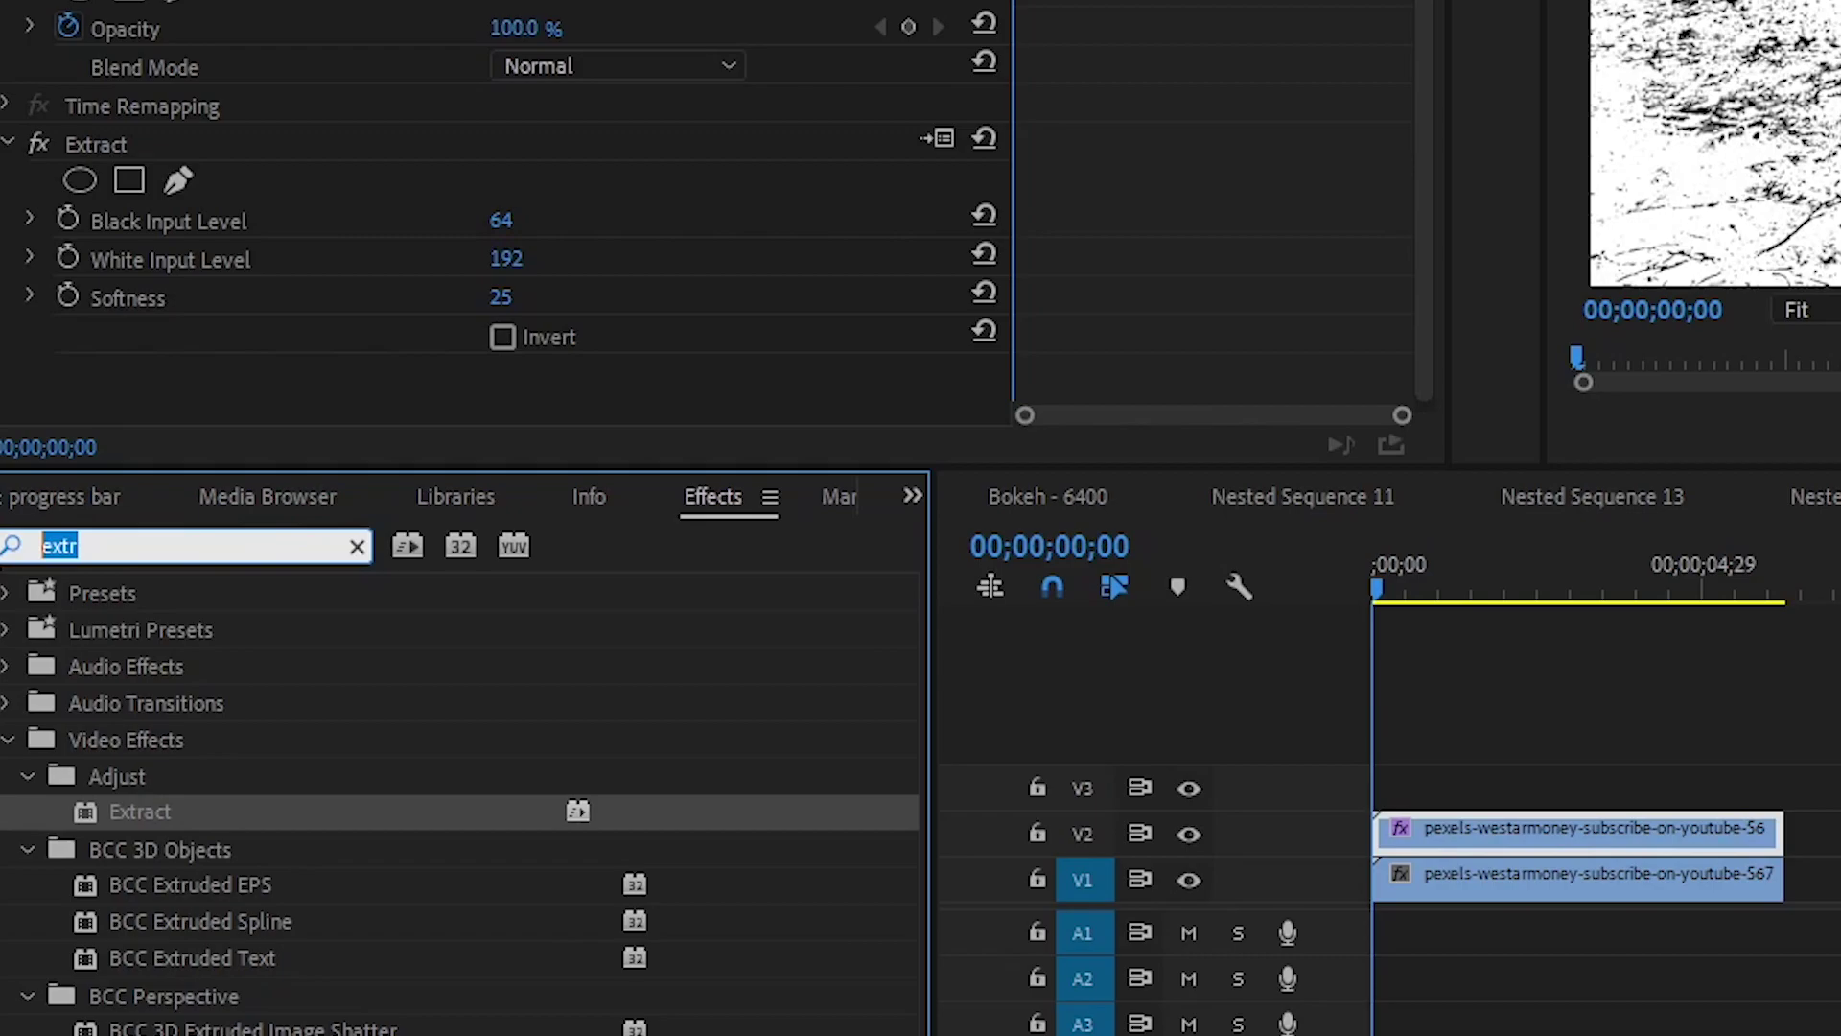
pyautogui.write('turb')
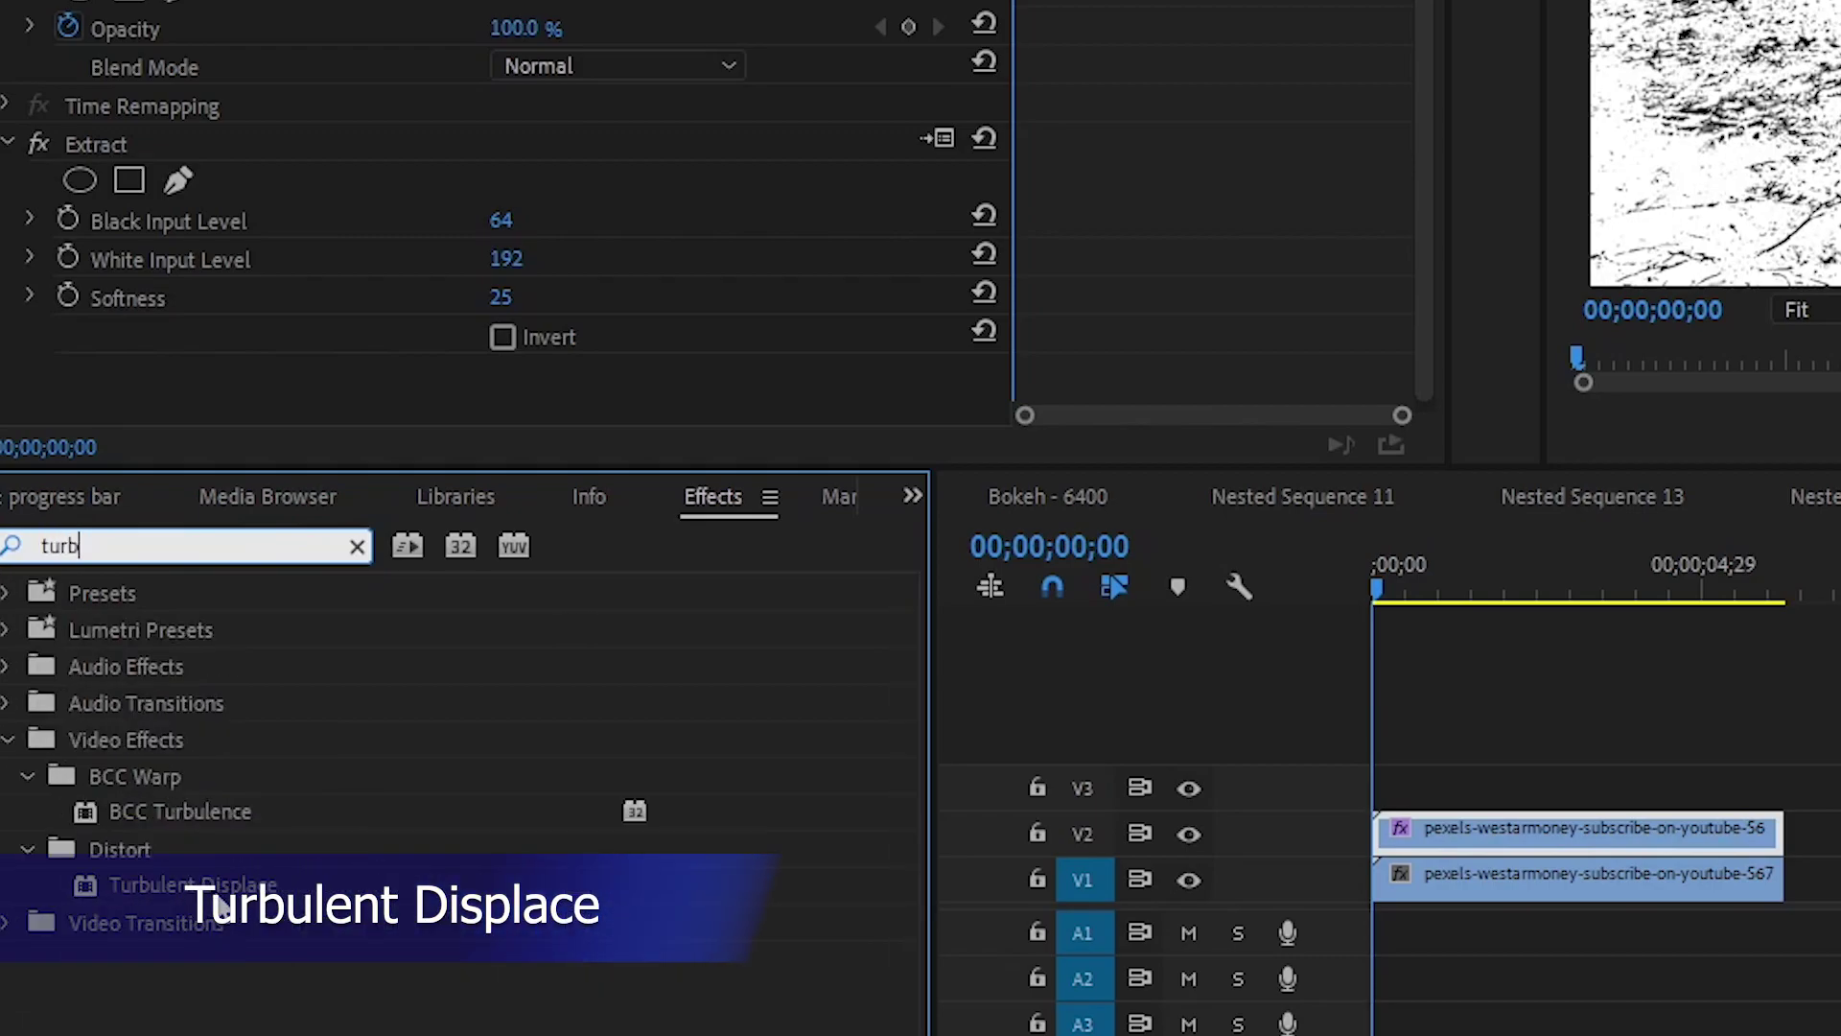
pyautogui.moveTo(216, 887); pyautogui.dragTo(1440, 825)
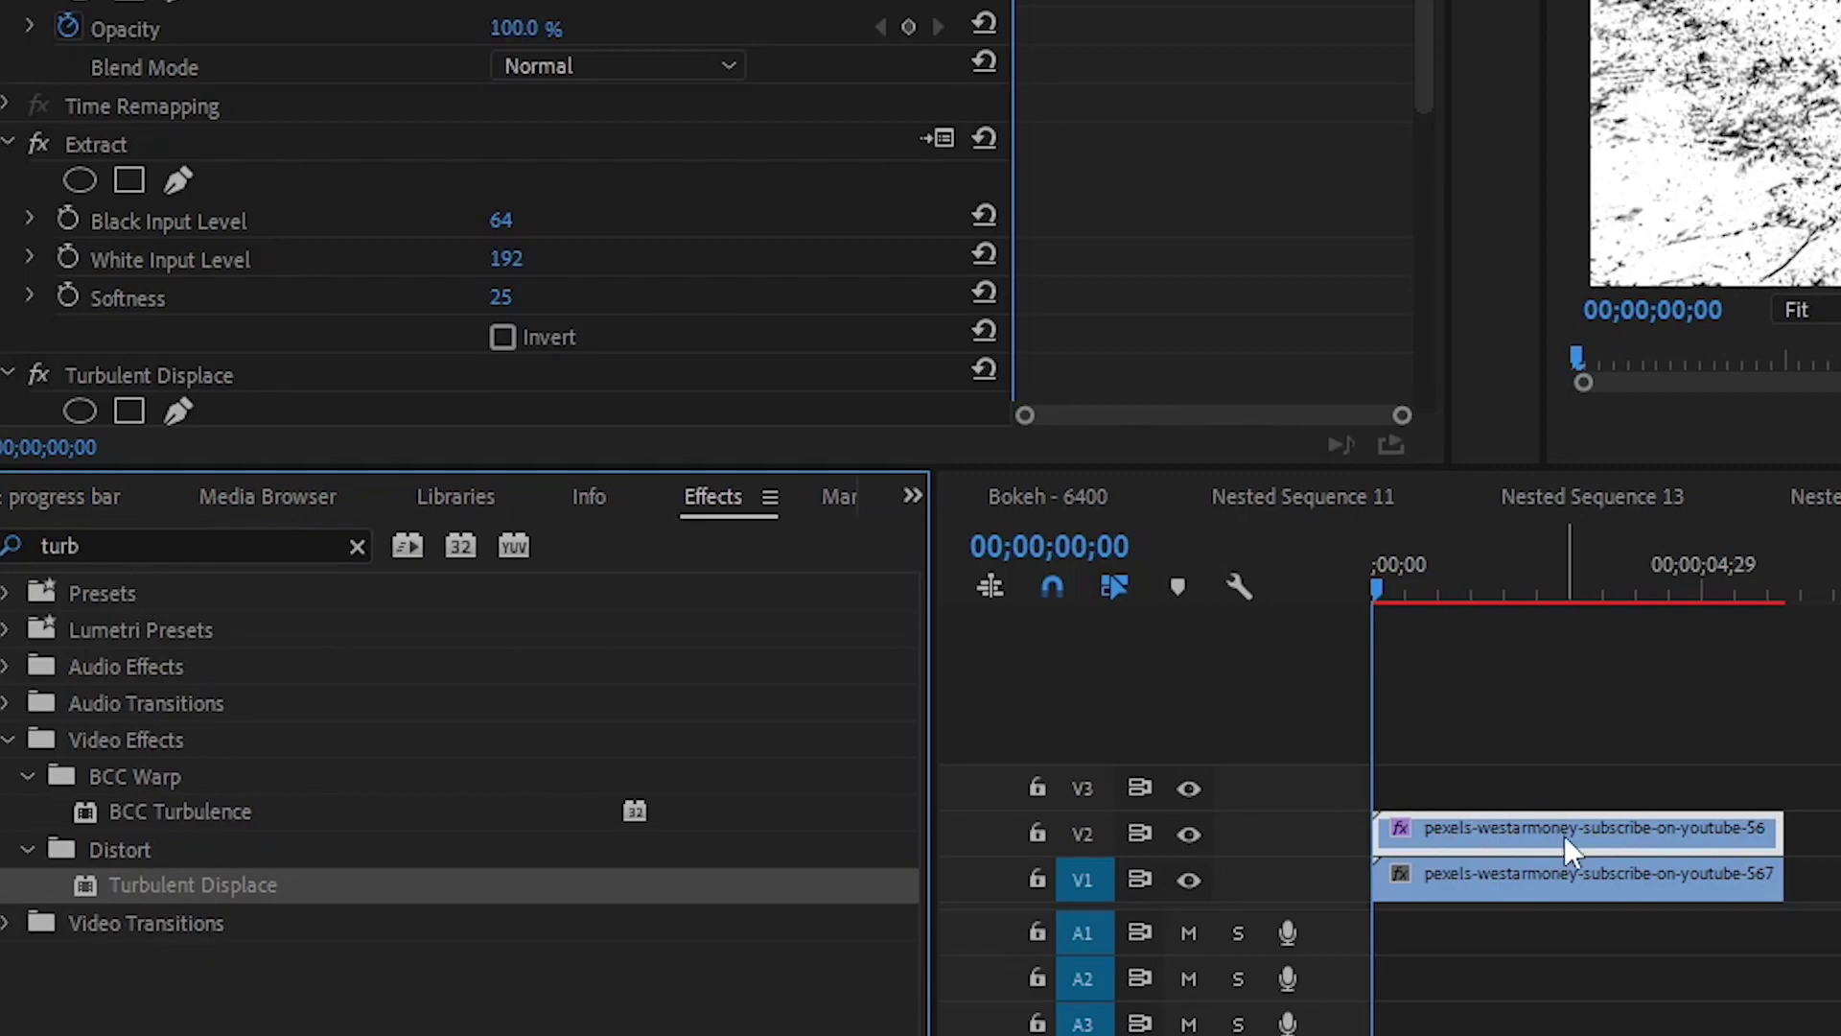
# - Apply Tint and Find Edges to the same top car clip
pyautogui.moveTo(107, 544); pyautogui.dragTo(3, 549)
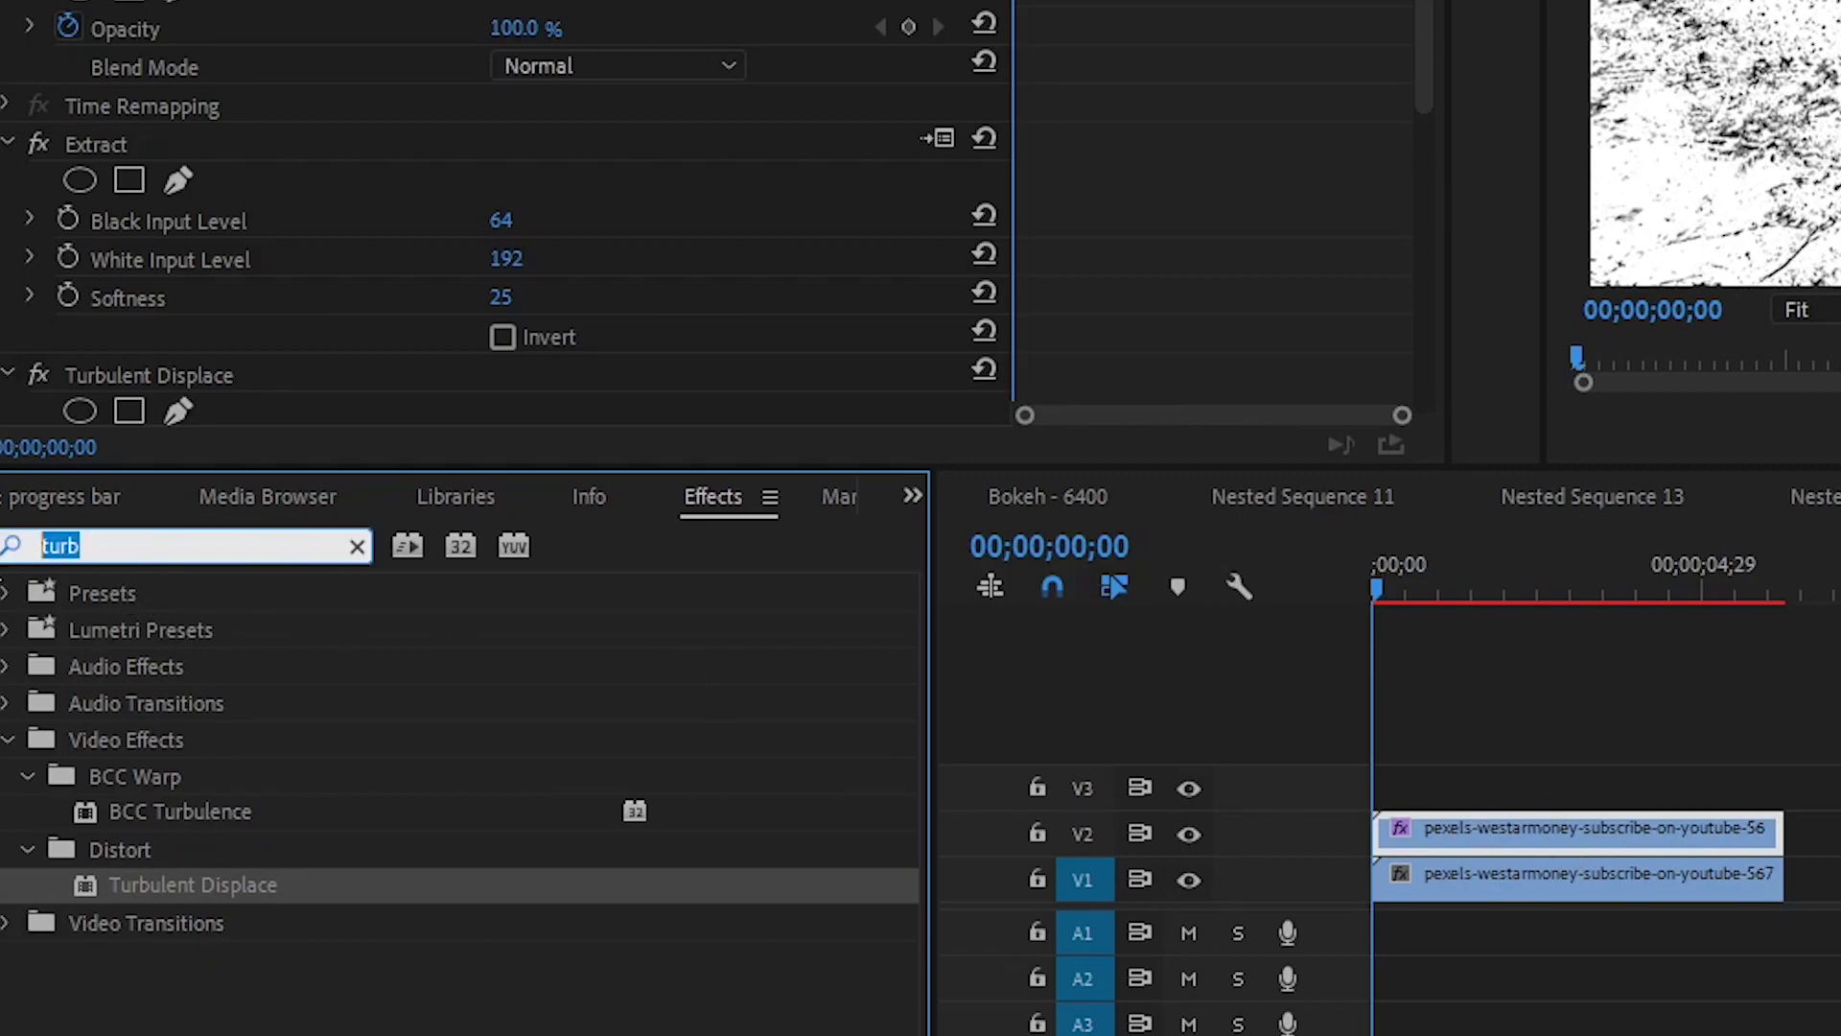
pyautogui.write('tint')
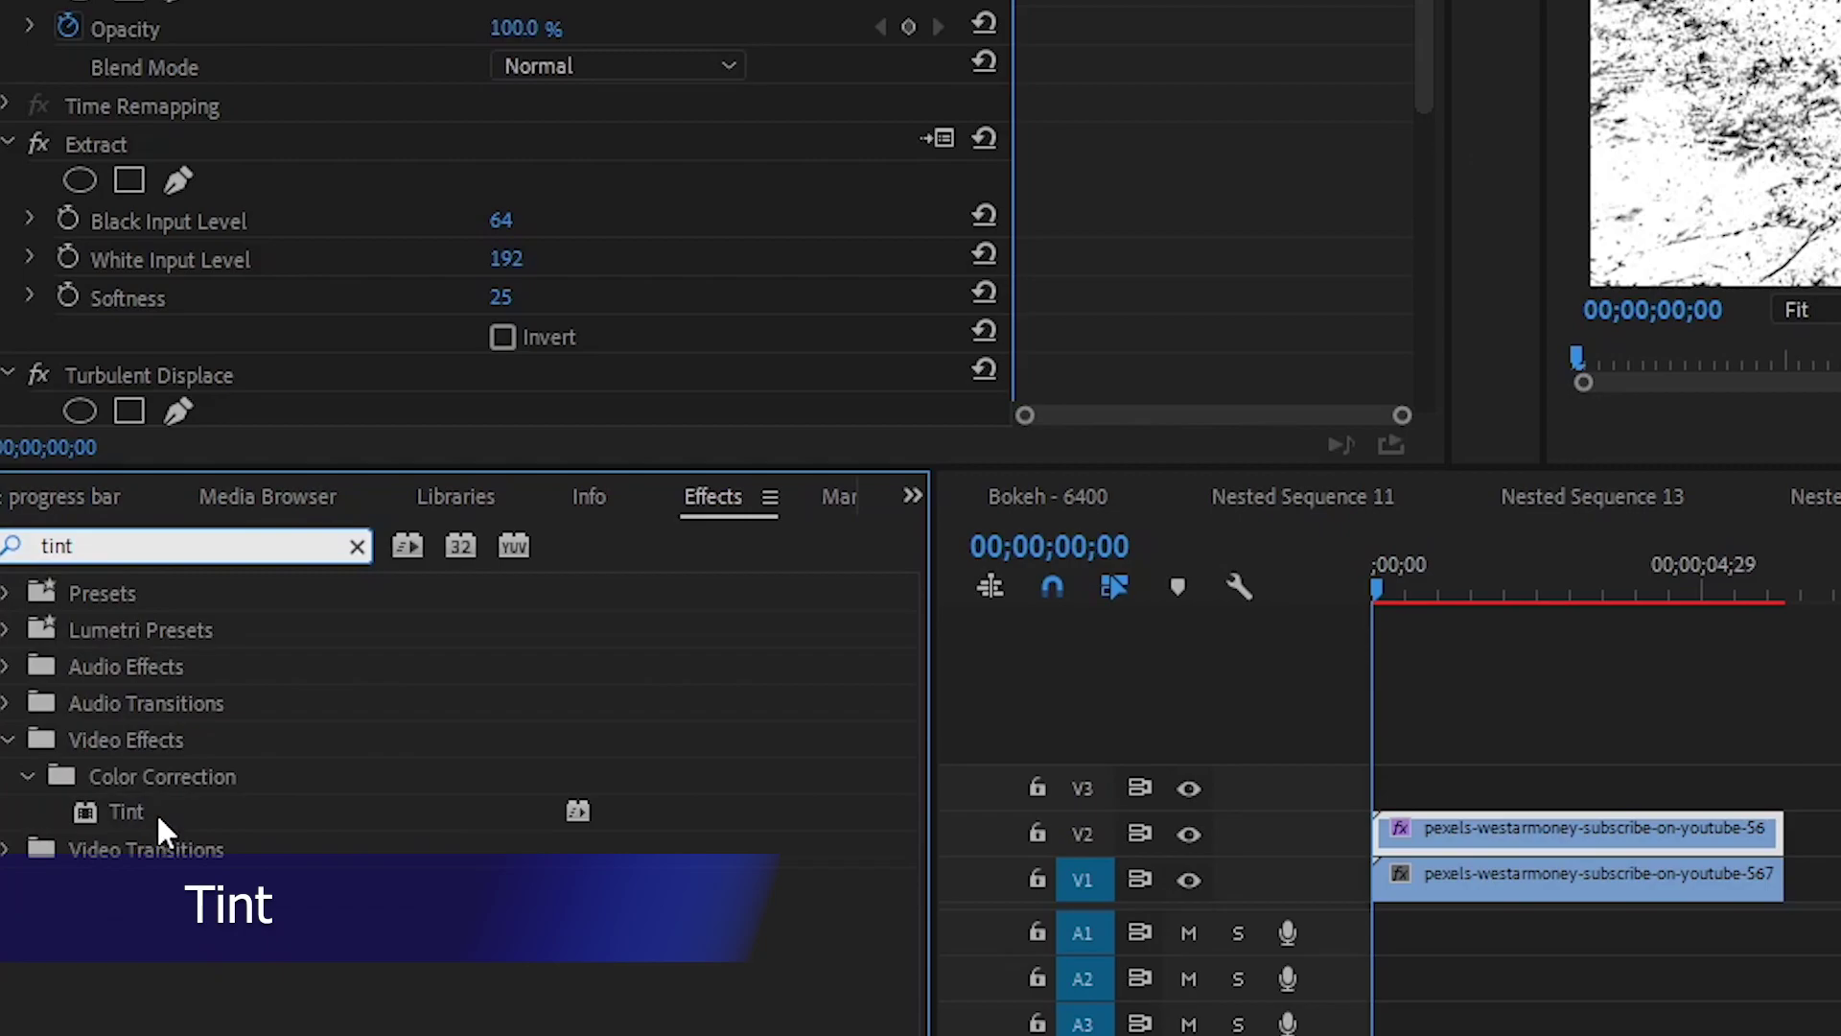
pyautogui.moveTo(158, 813); pyautogui.dragTo(1488, 831)
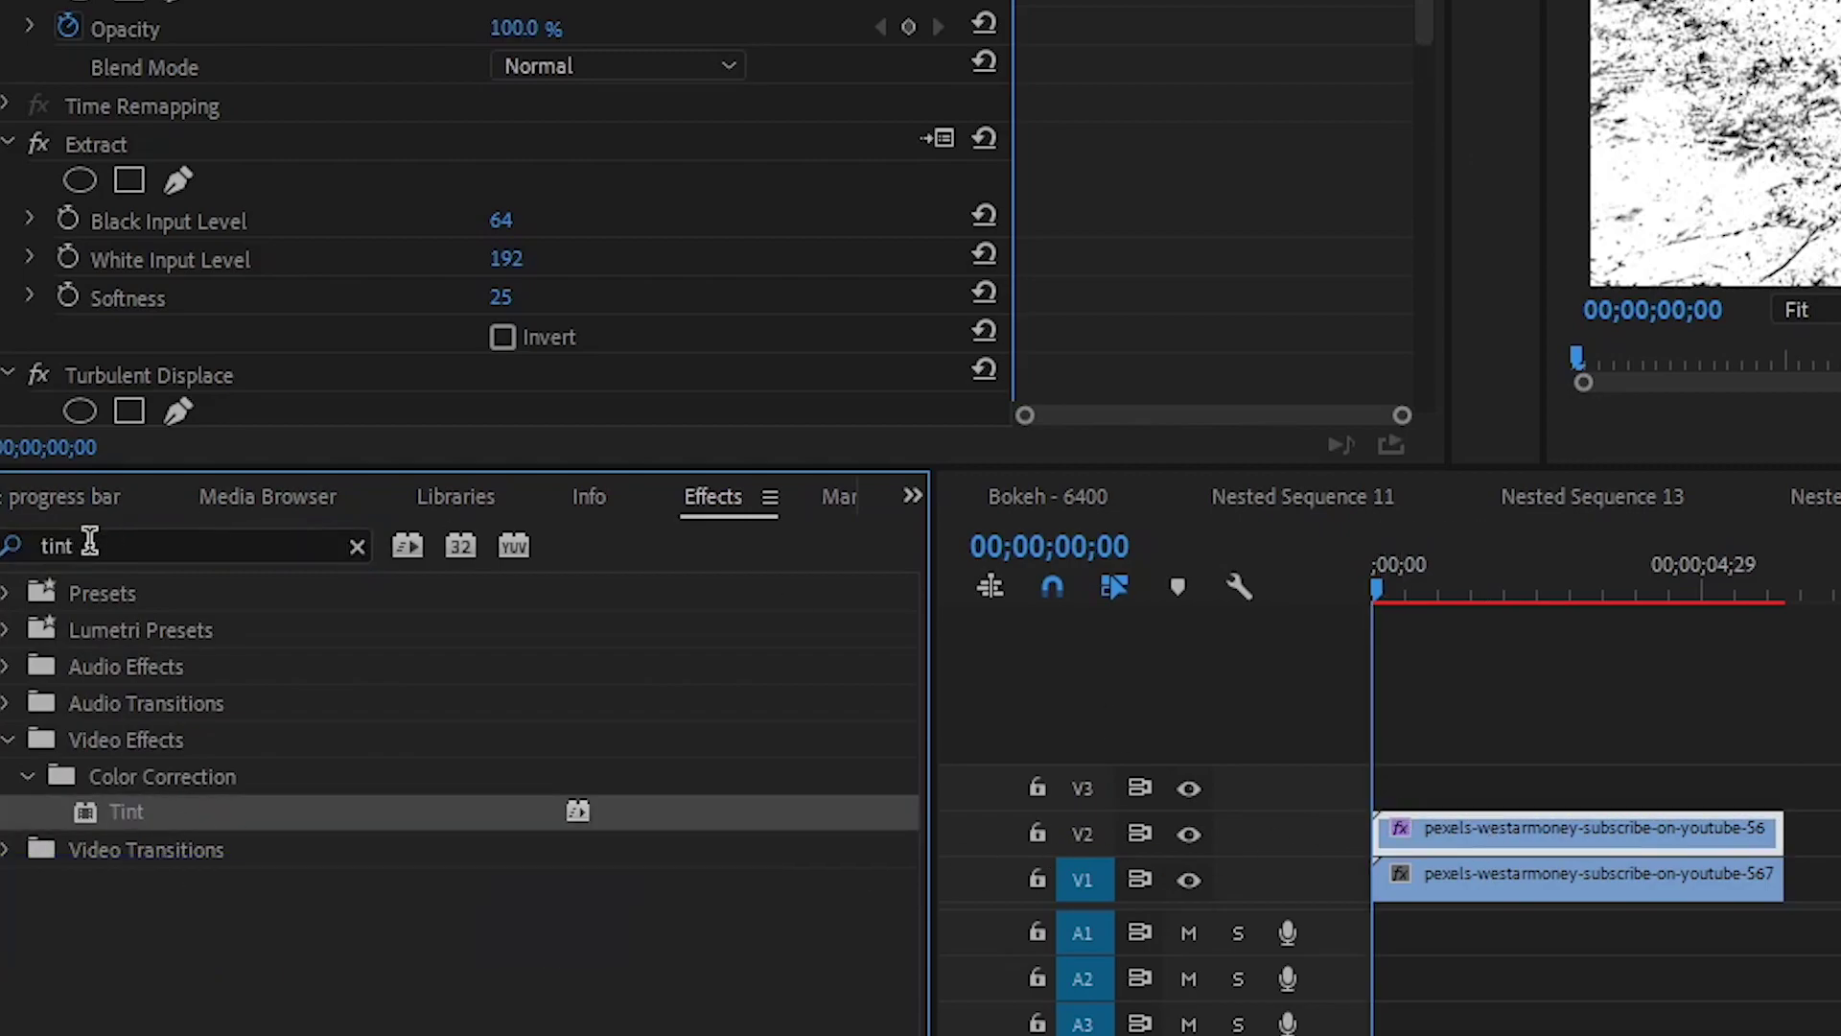
pyautogui.click(89, 541)
pyautogui.write('fin')
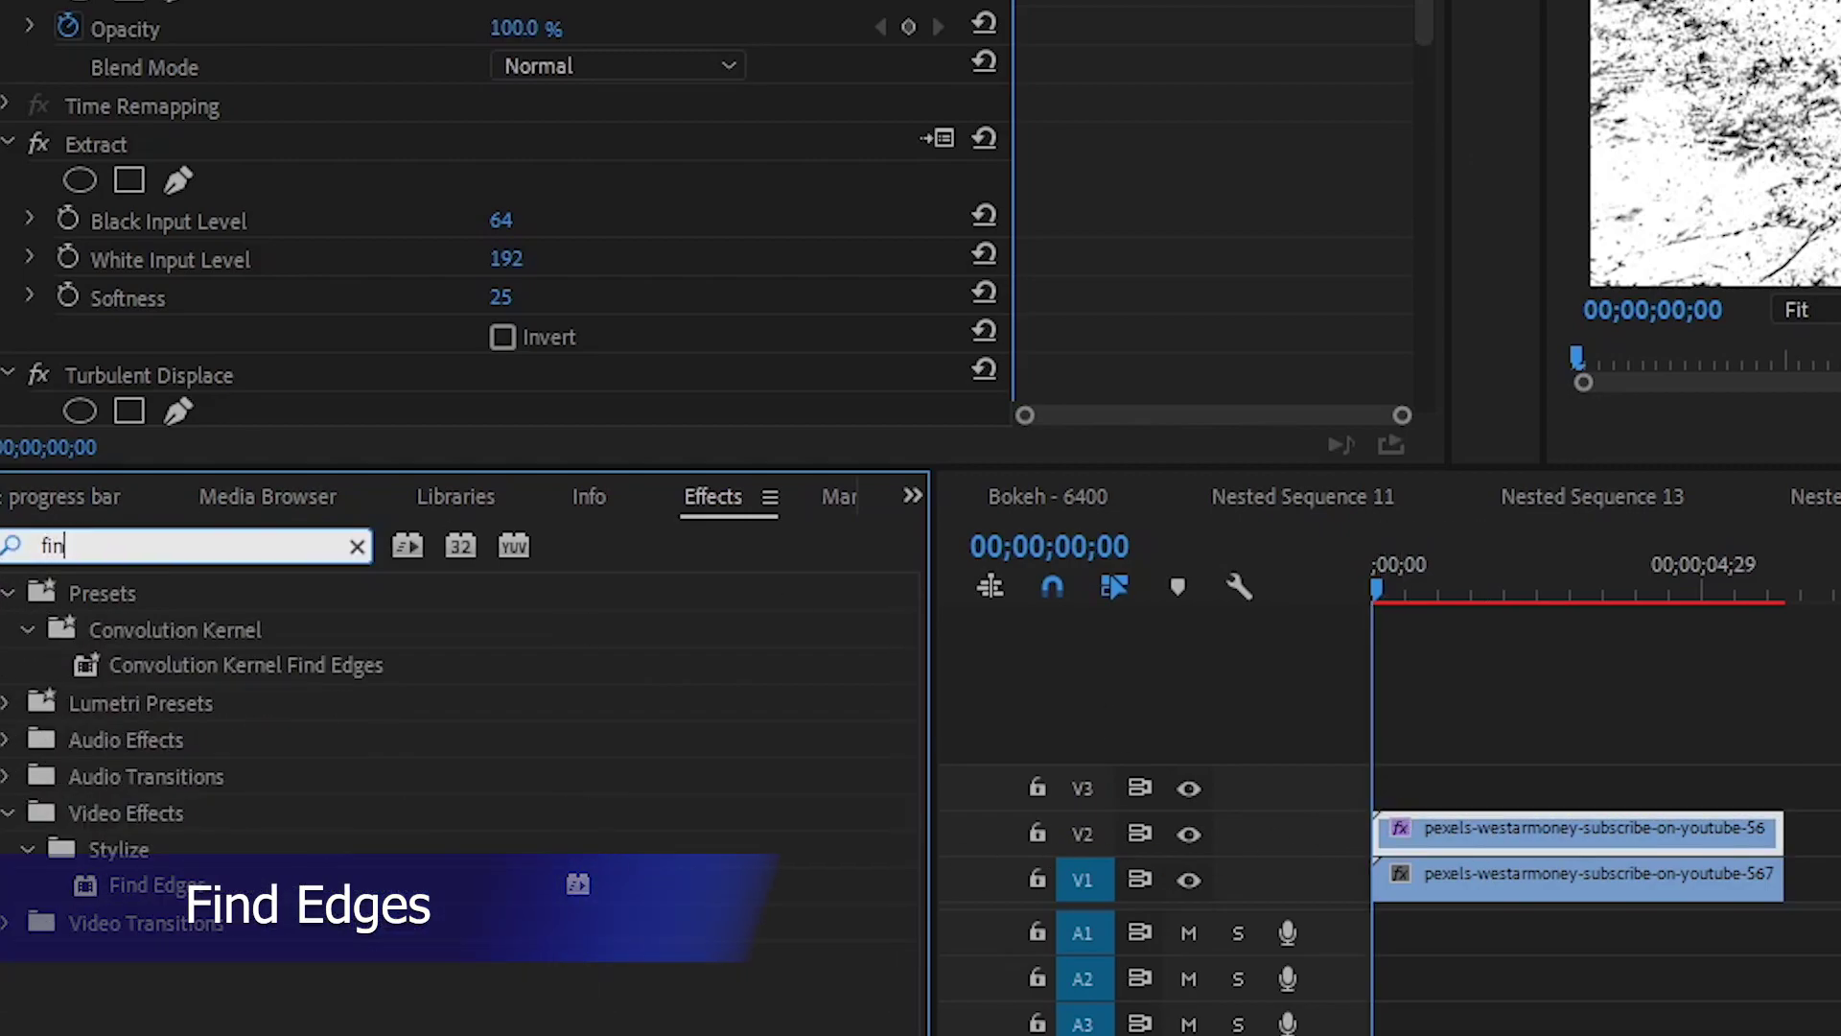
pyautogui.write('d')
pyautogui.moveTo(194, 878); pyautogui.dragTo(1630, 845)
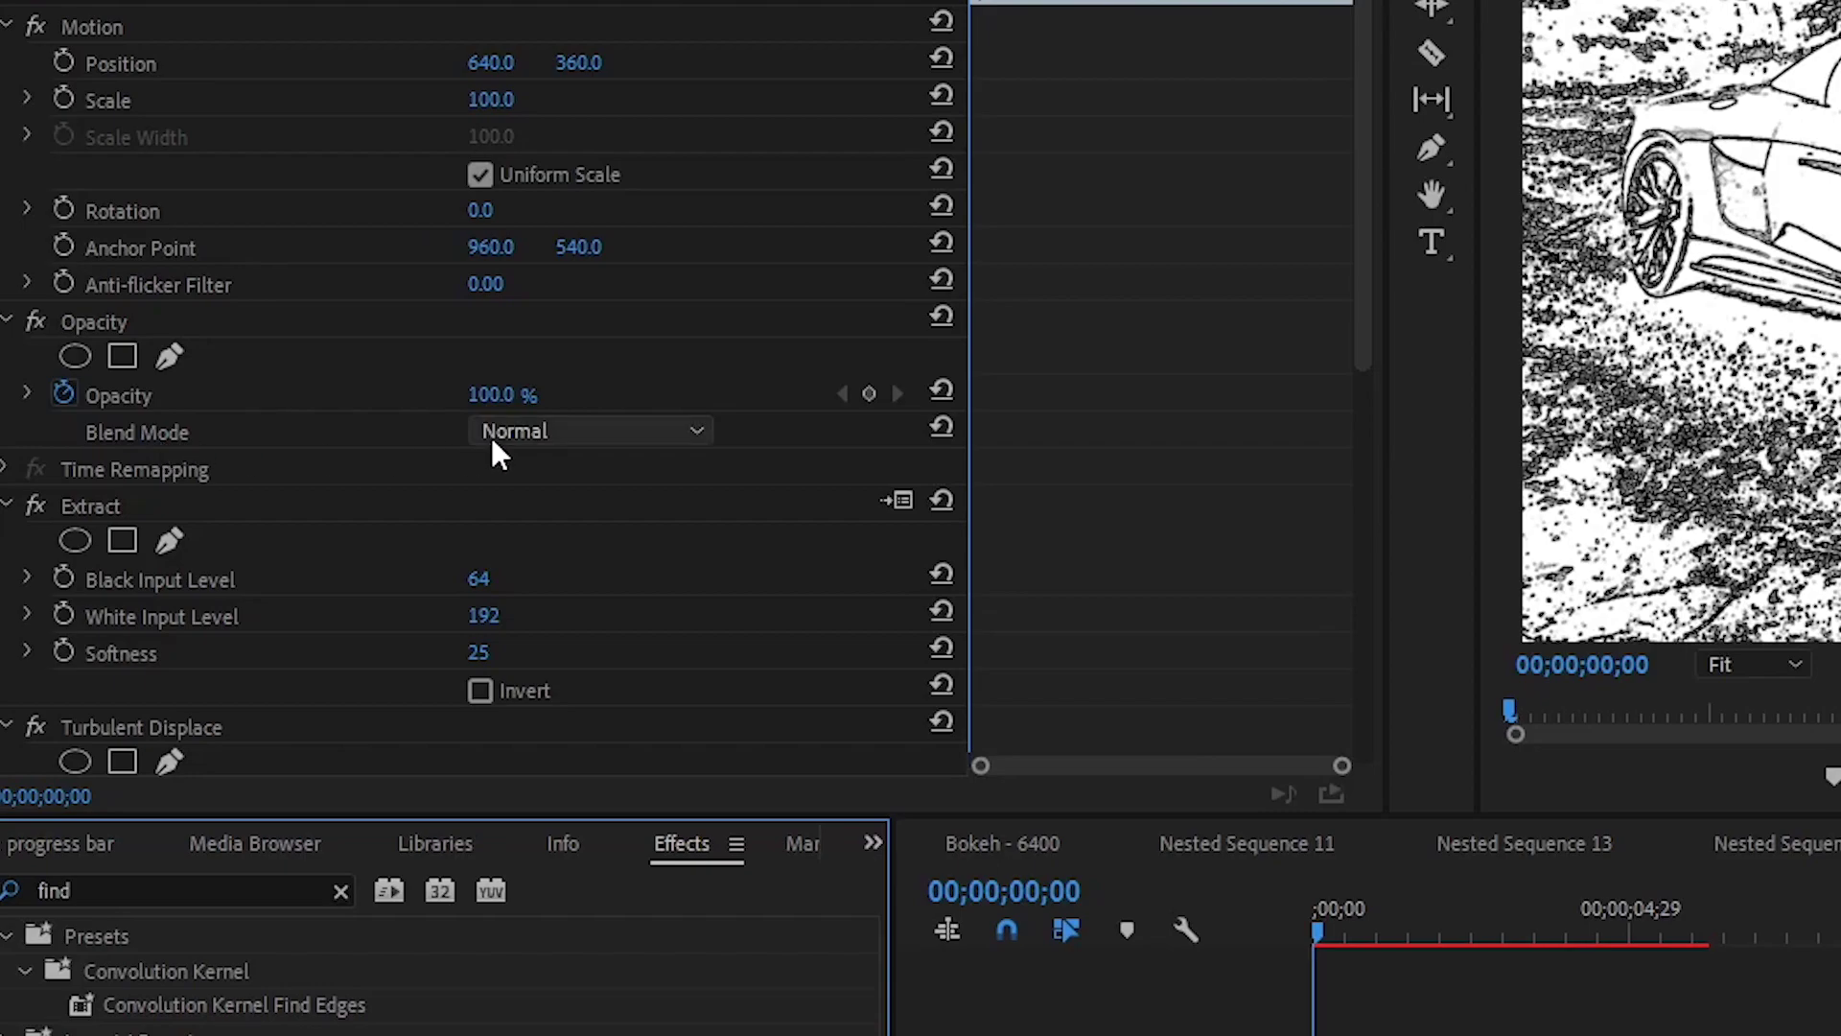
# - Set the top clip to Screen blending, drop Extract Black and White Input Levels to 0, and invert Find Edges
pyautogui.click(518, 431)
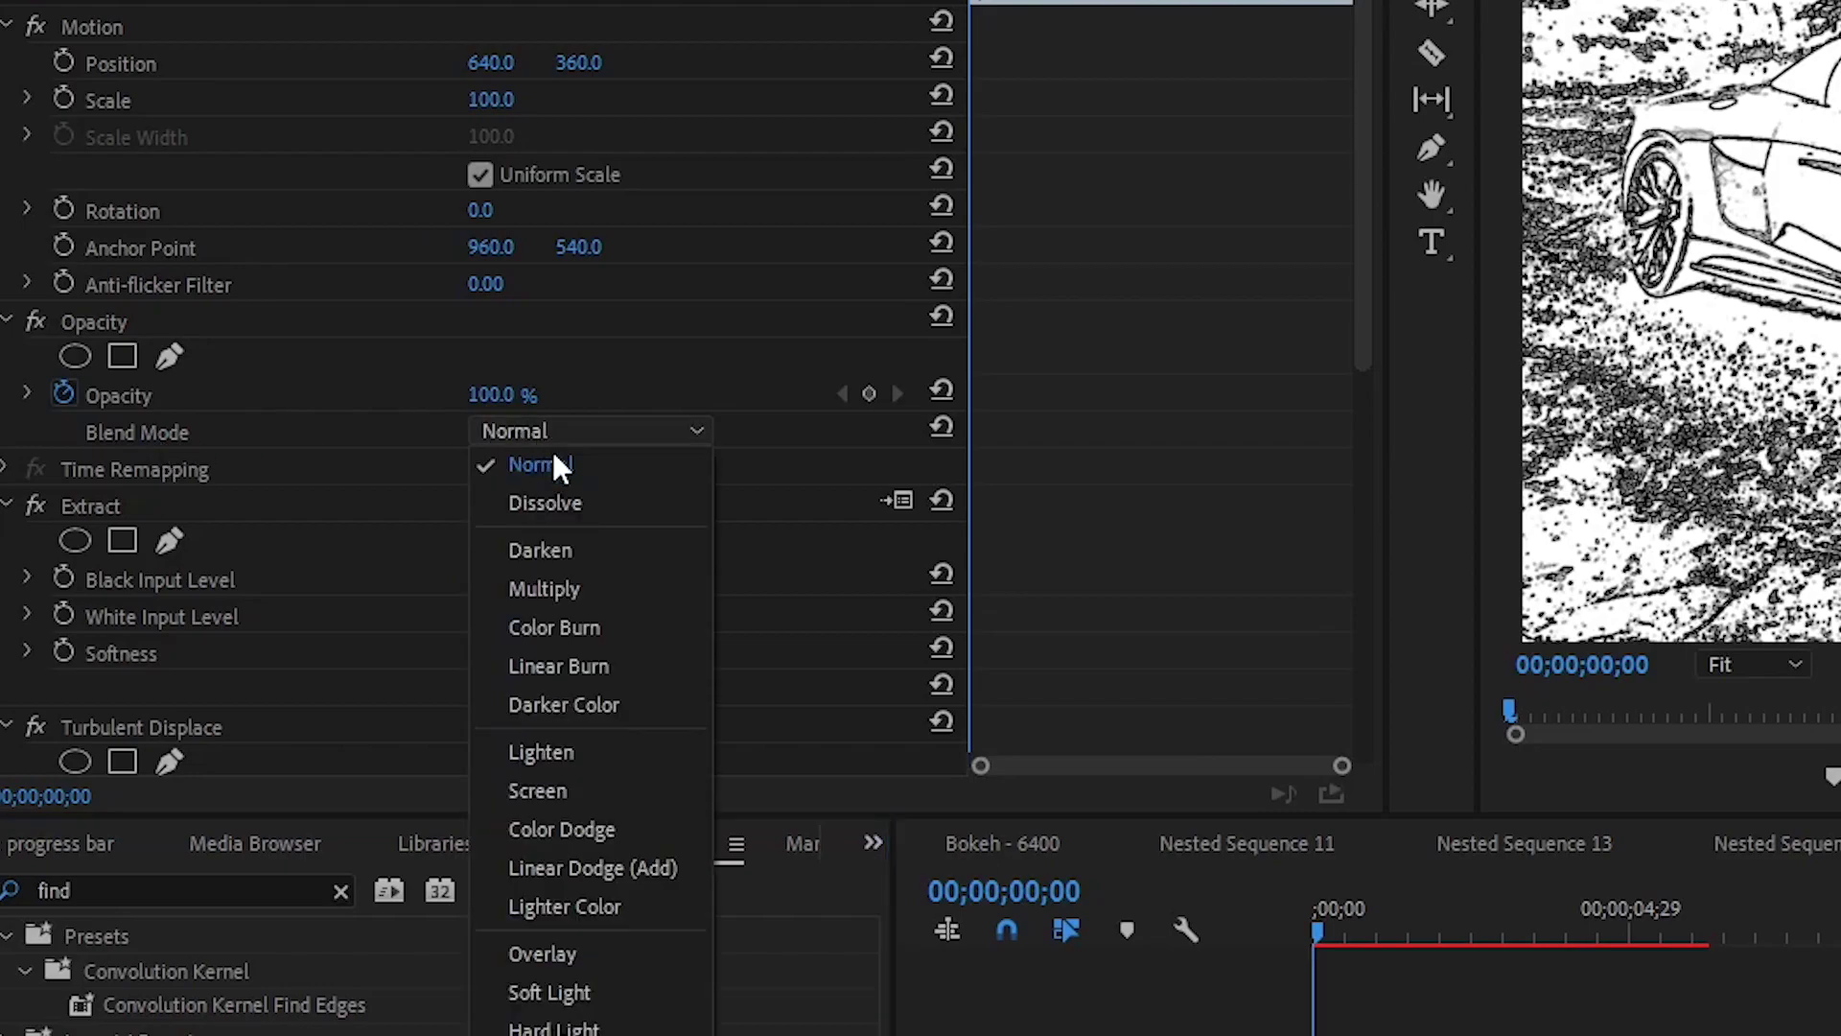
pyautogui.click(579, 783)
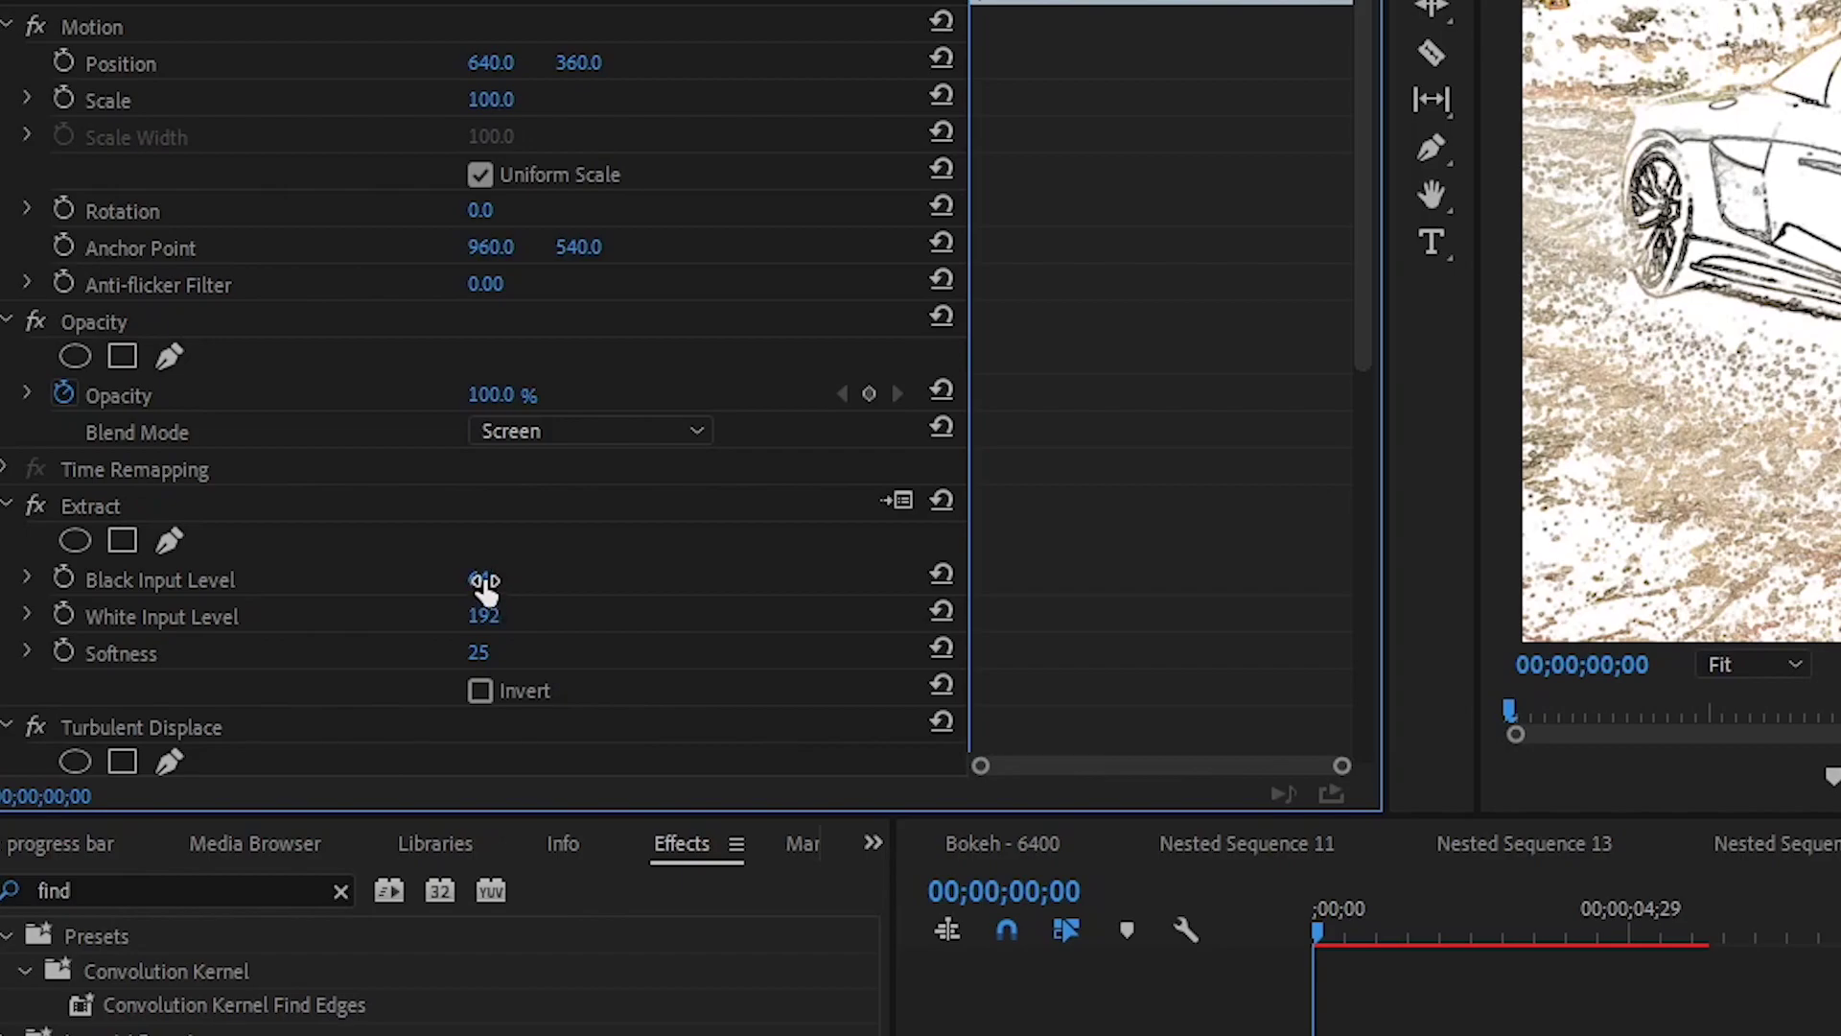
pyautogui.moveTo(484, 582); pyautogui.dragTo(422, 653)
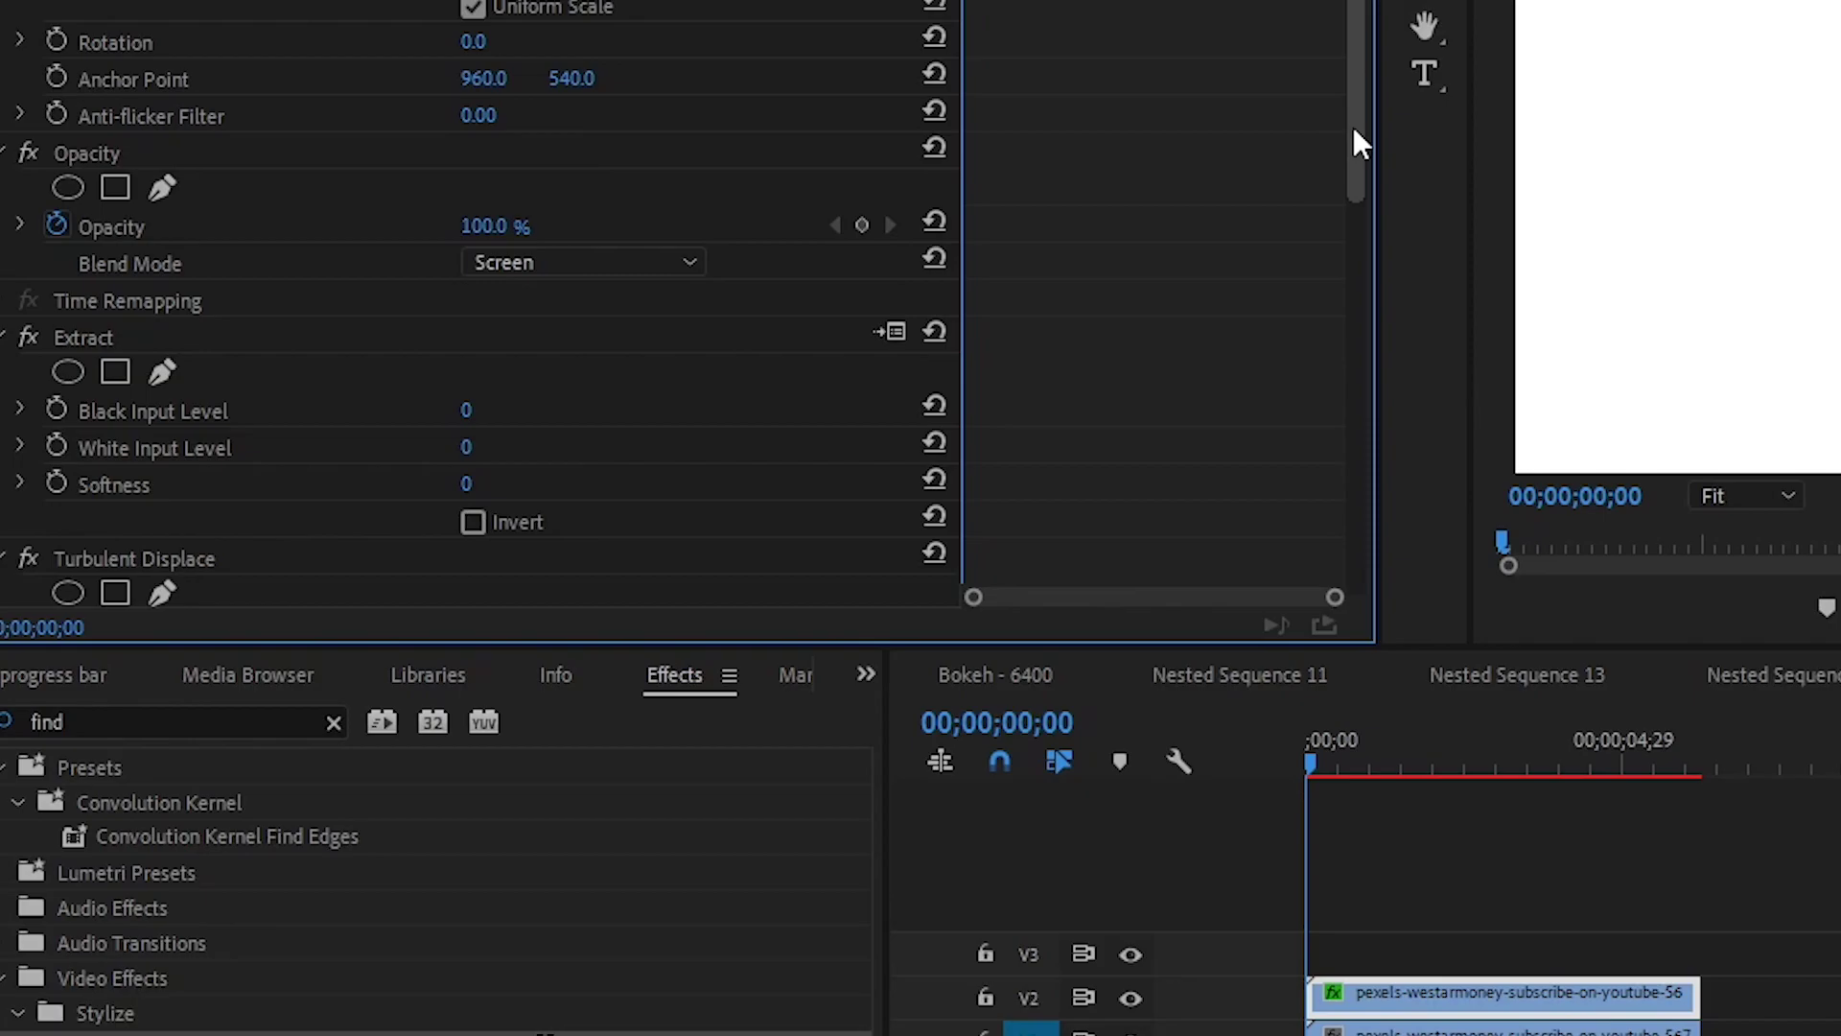
pyautogui.moveTo(1354, 129); pyautogui.dragTo(1438, 604)
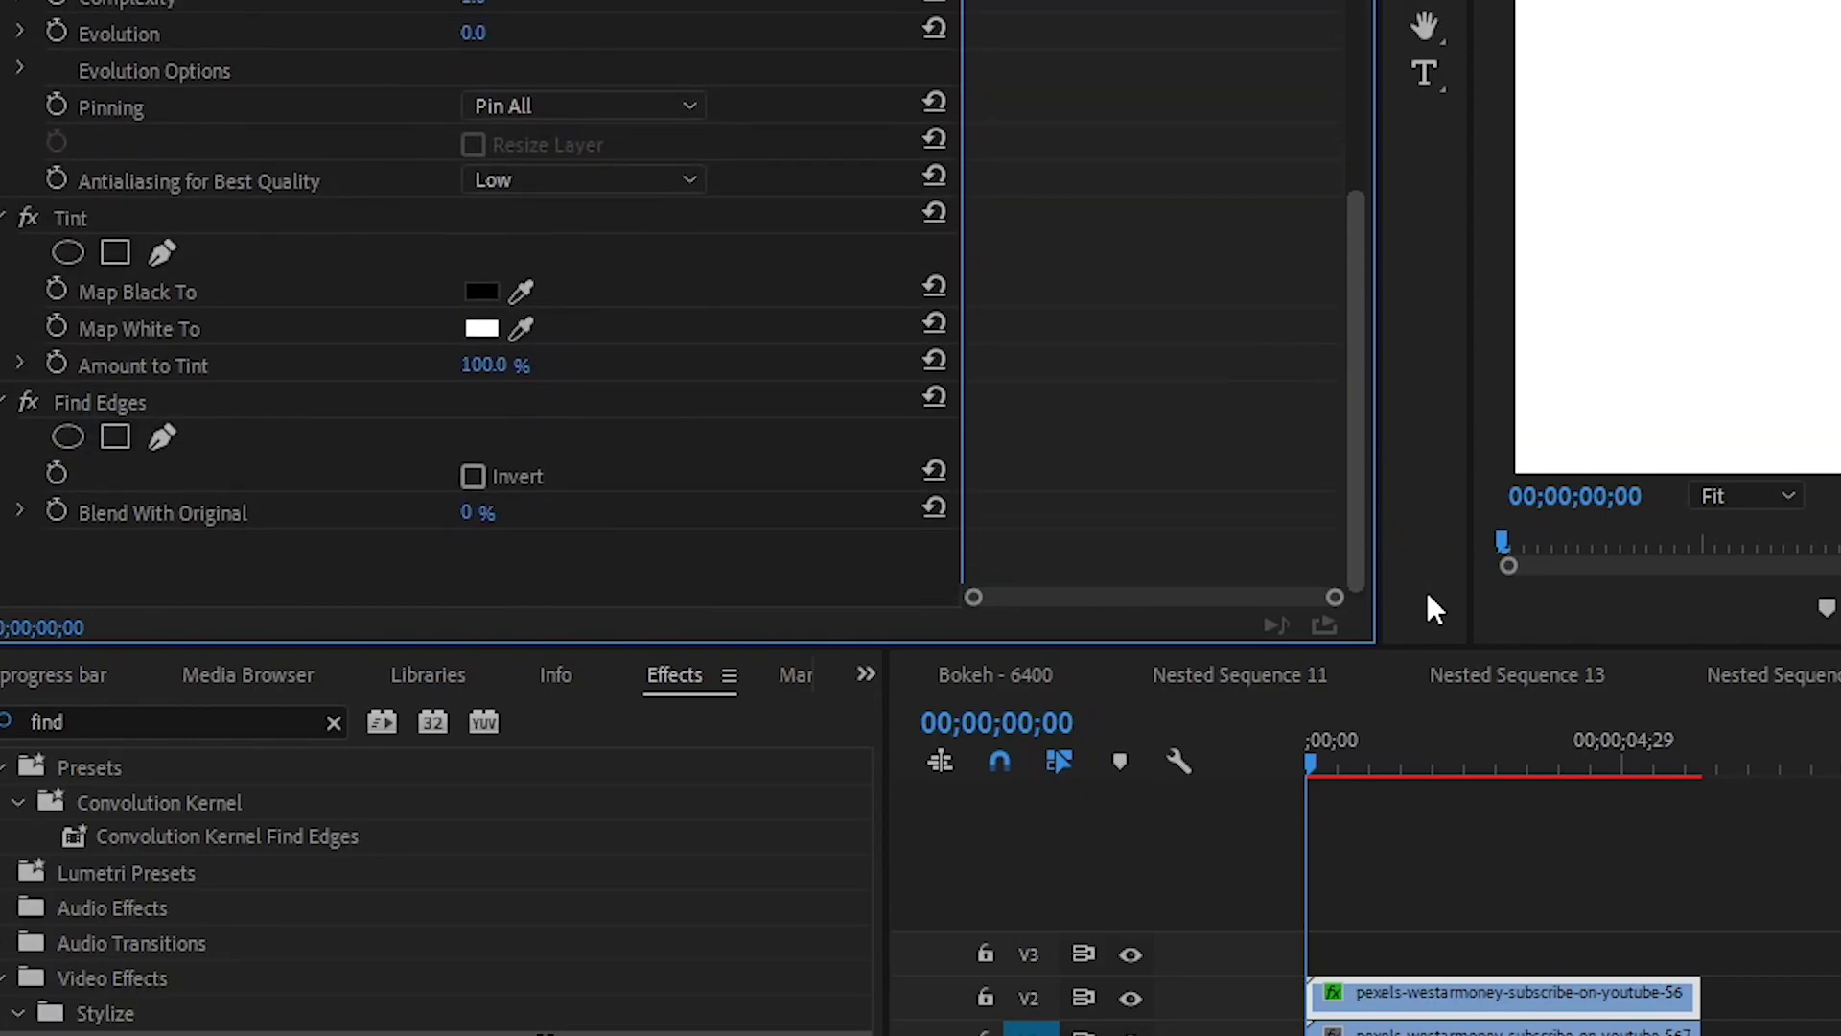
pyautogui.click(473, 477)
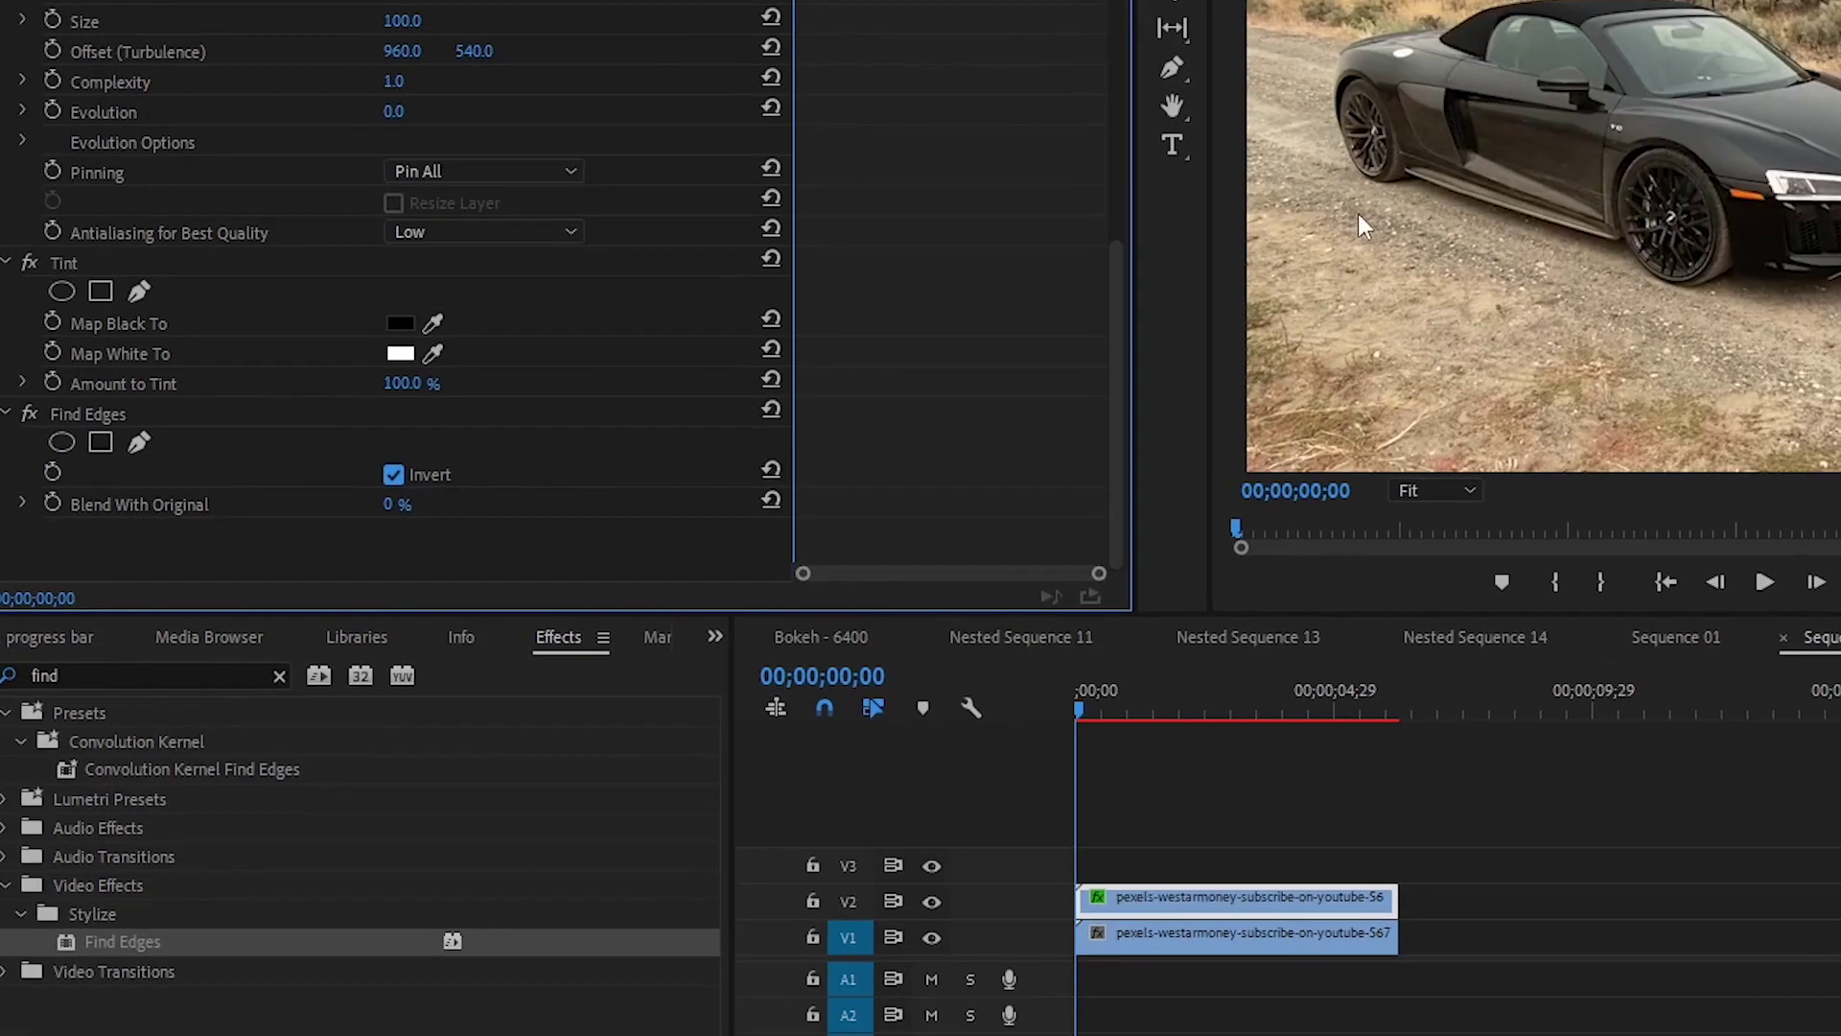
# - Keyframe Extract White Input Level from 0 at about 1 s to 200 at 00;00;04;01
pyautogui.moveTo(1120, 323); pyautogui.dragTo(1142, 186)
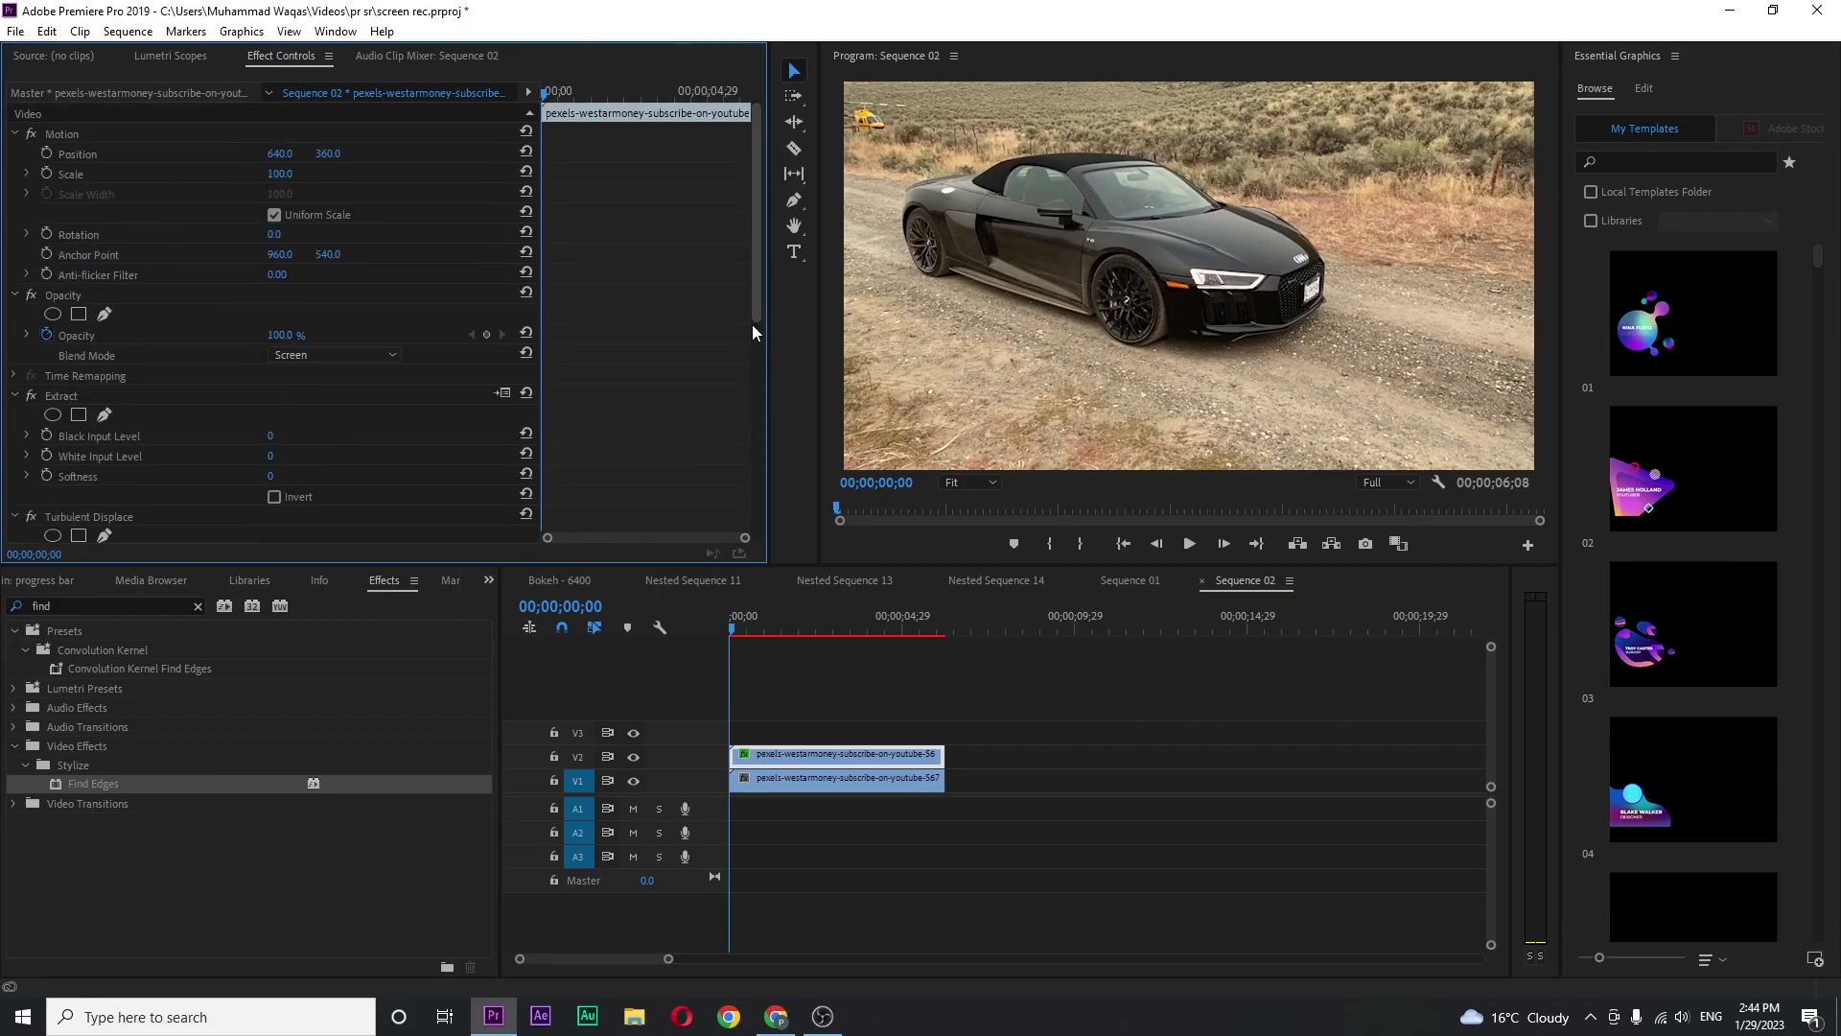
pyautogui.moveTo(551, 95)
pyautogui.mouseDown()
pyautogui.moveTo(590, 105)
pyautogui.moveTo(578, 92)
pyautogui.mouseUp()
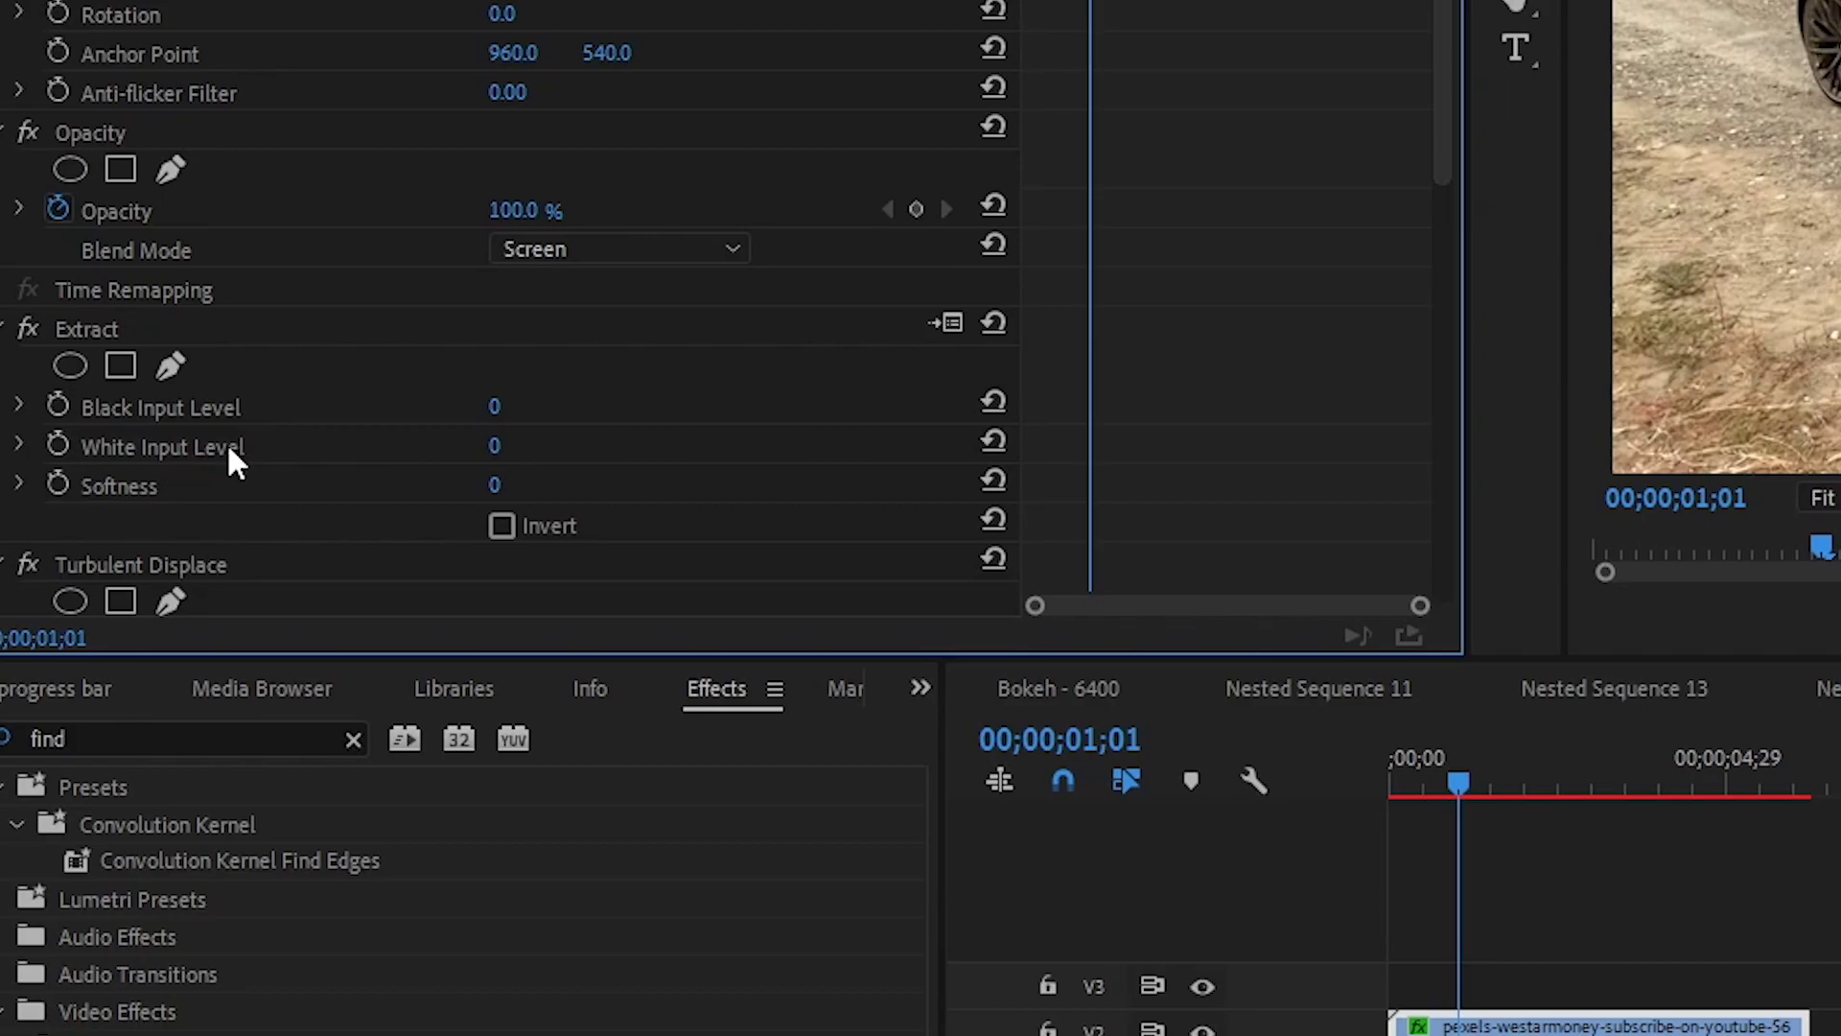
pyautogui.click(58, 444)
pyautogui.press('space')
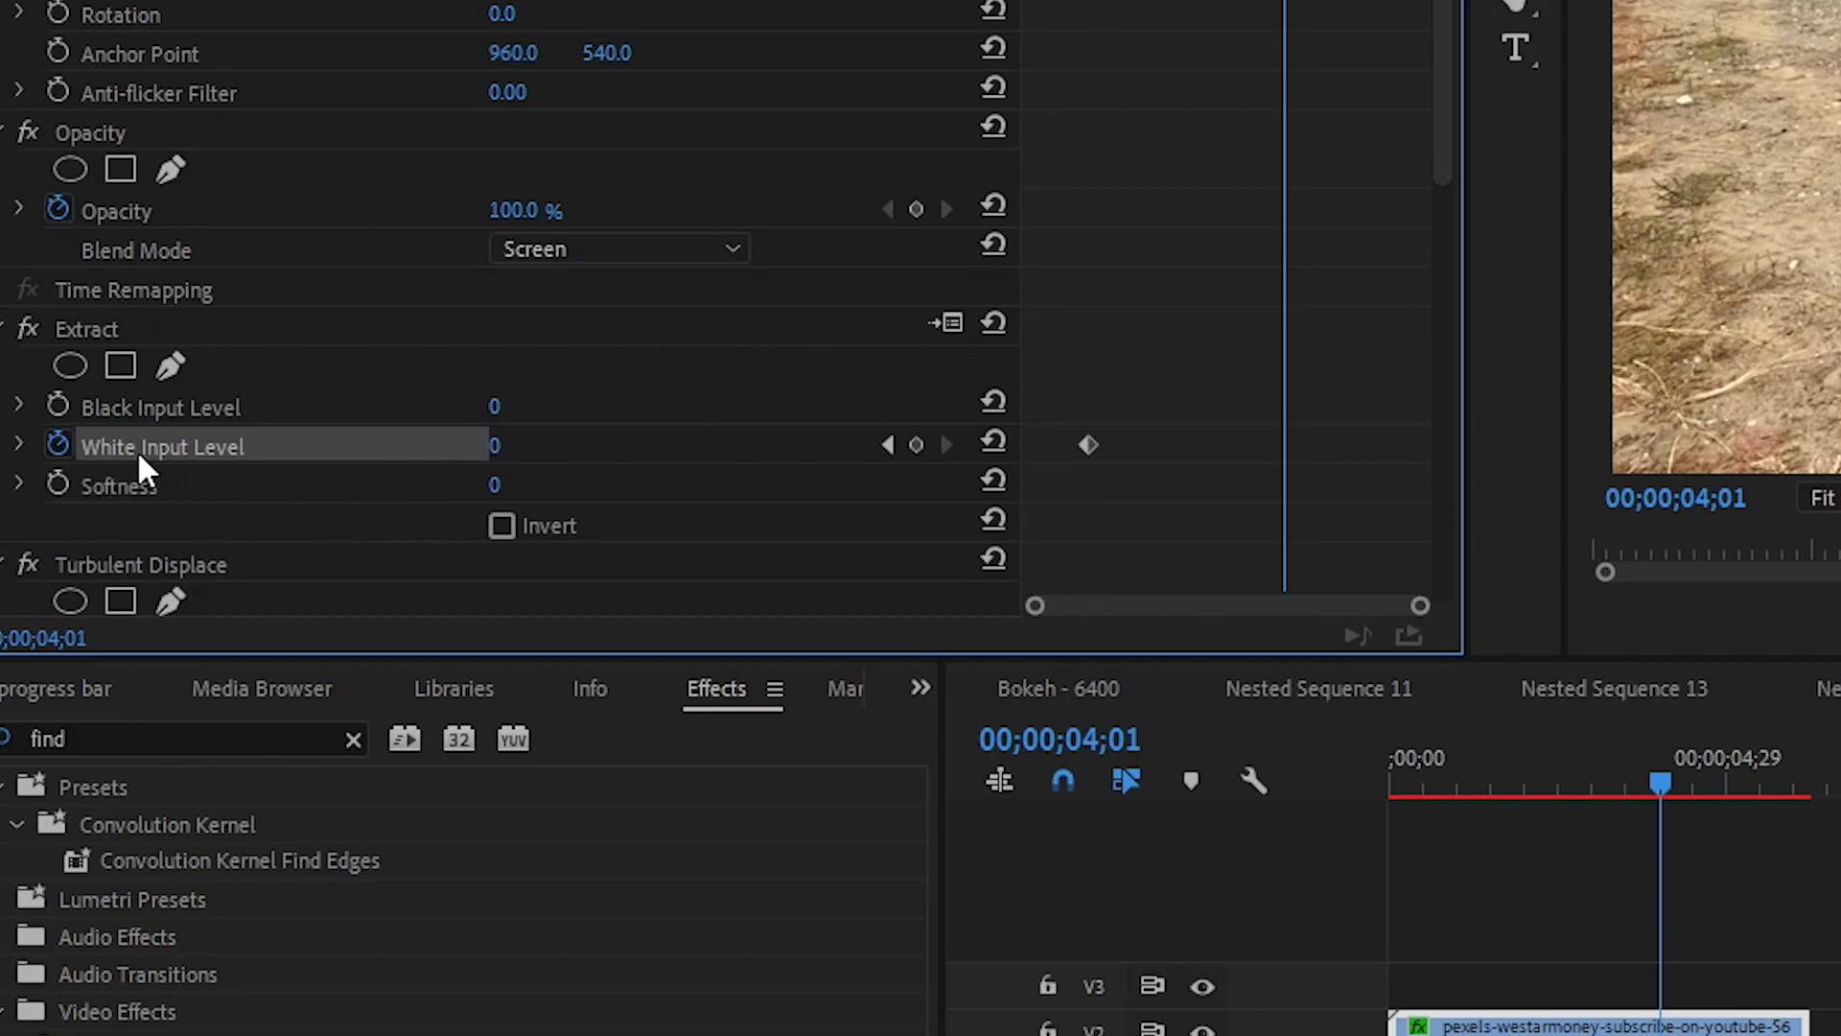
pyautogui.click(494, 445)
pyautogui.write('200')
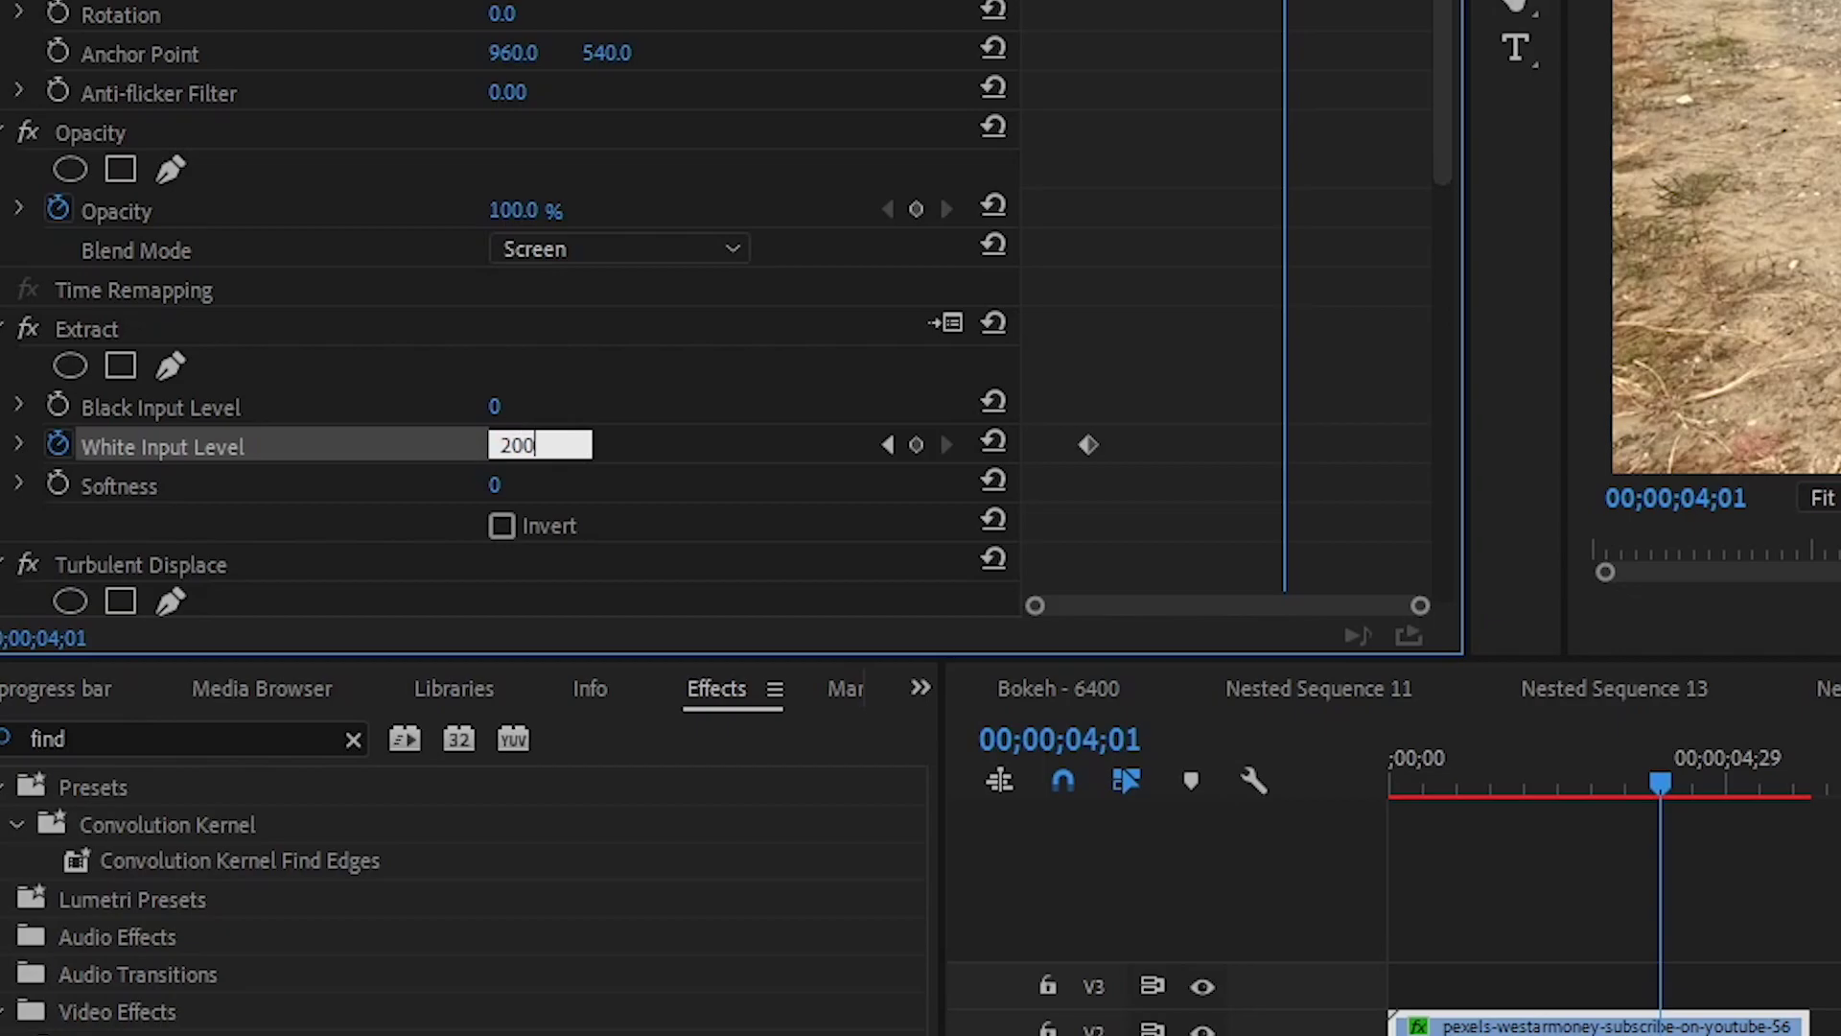
pyautogui.press('Return')
pyautogui.moveTo(1446, 45); pyautogui.dragTo(1479, 214)
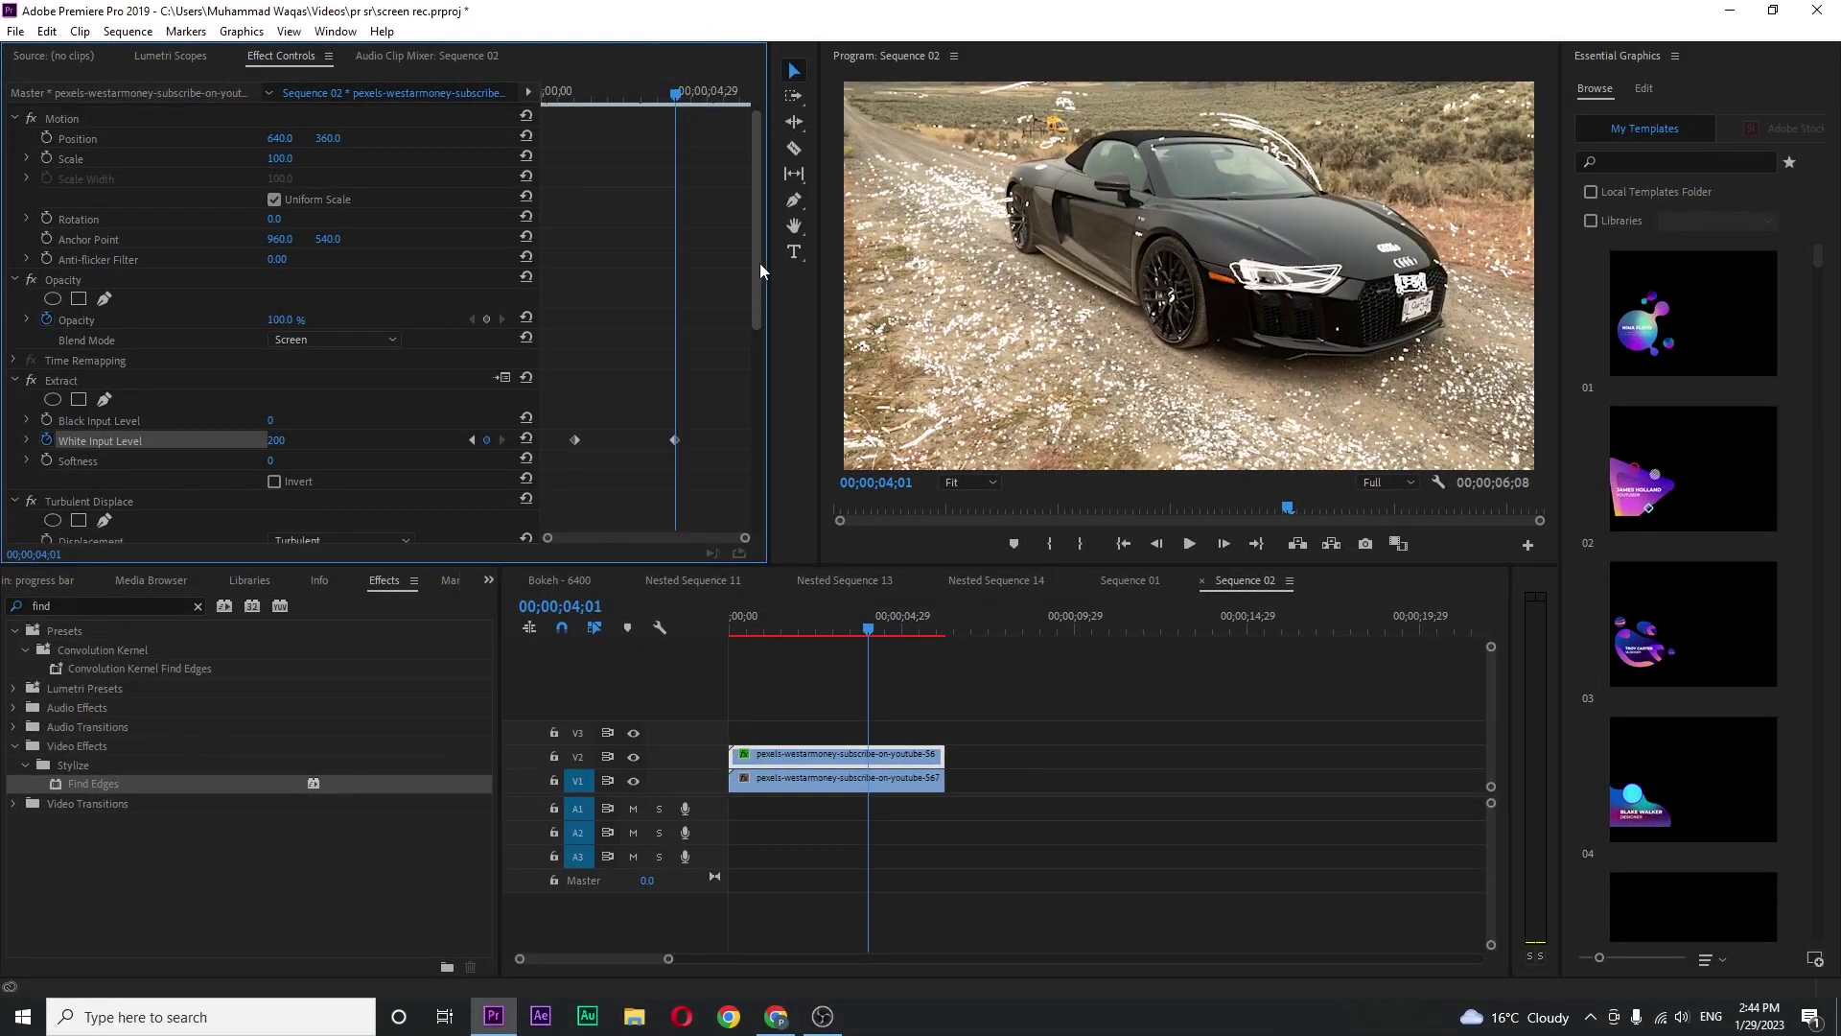
# - Set Turbulent Displace Amount to 10 and Size to 20 on the top clip
pyautogui.moveTo(774, 337); pyautogui.dragTo(784, 393)
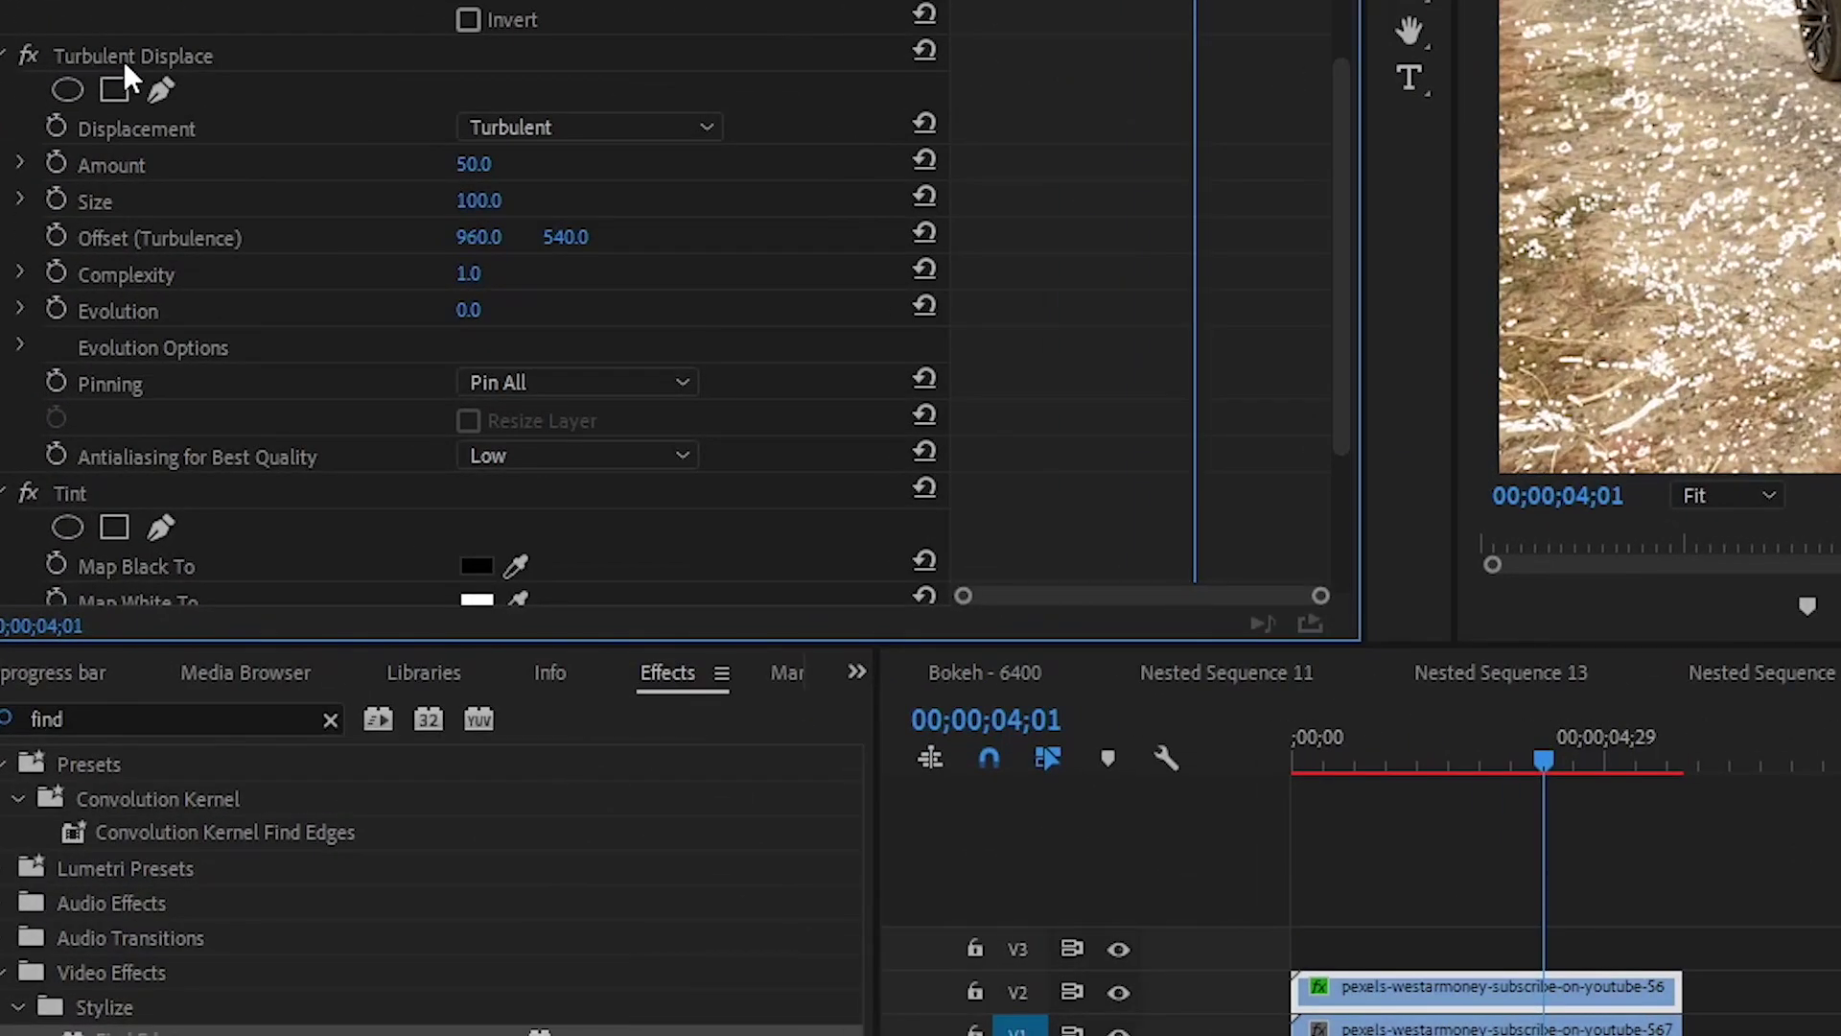
pyautogui.click(128, 57)
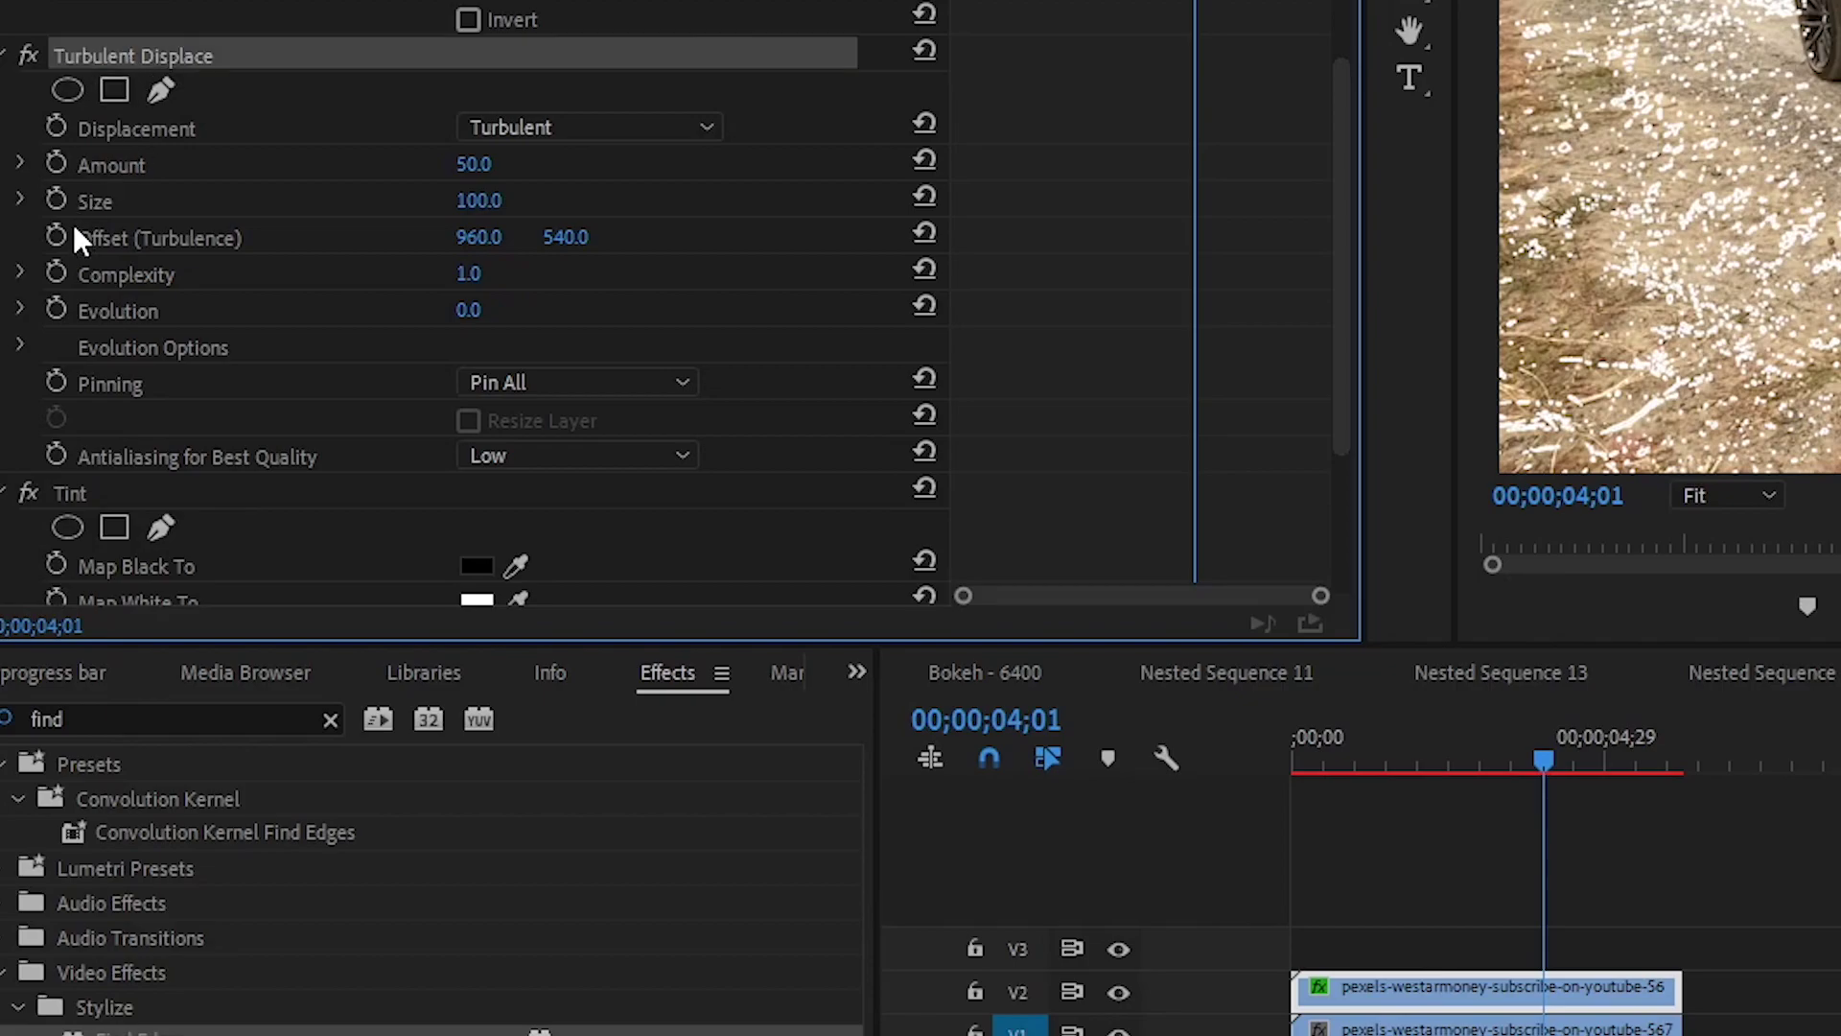
pyautogui.click(474, 164)
pyautogui.write('1')
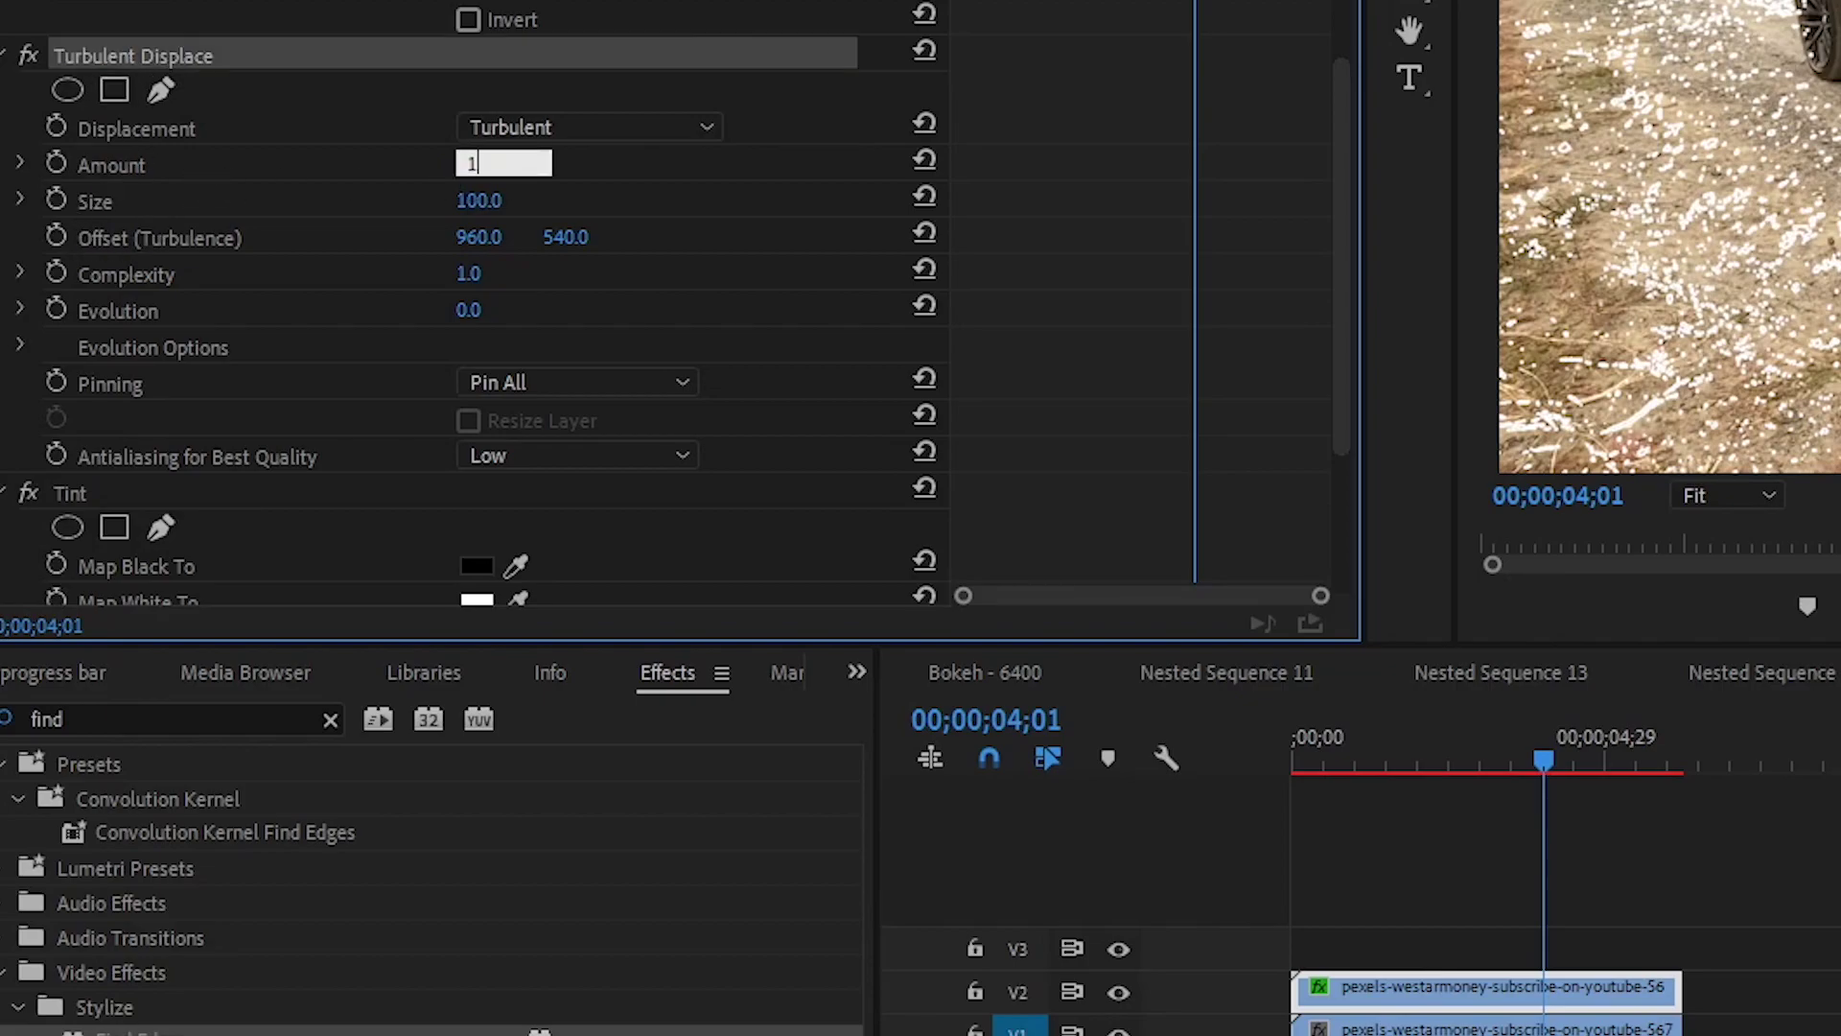
pyautogui.write('0')
pyautogui.press('Return')
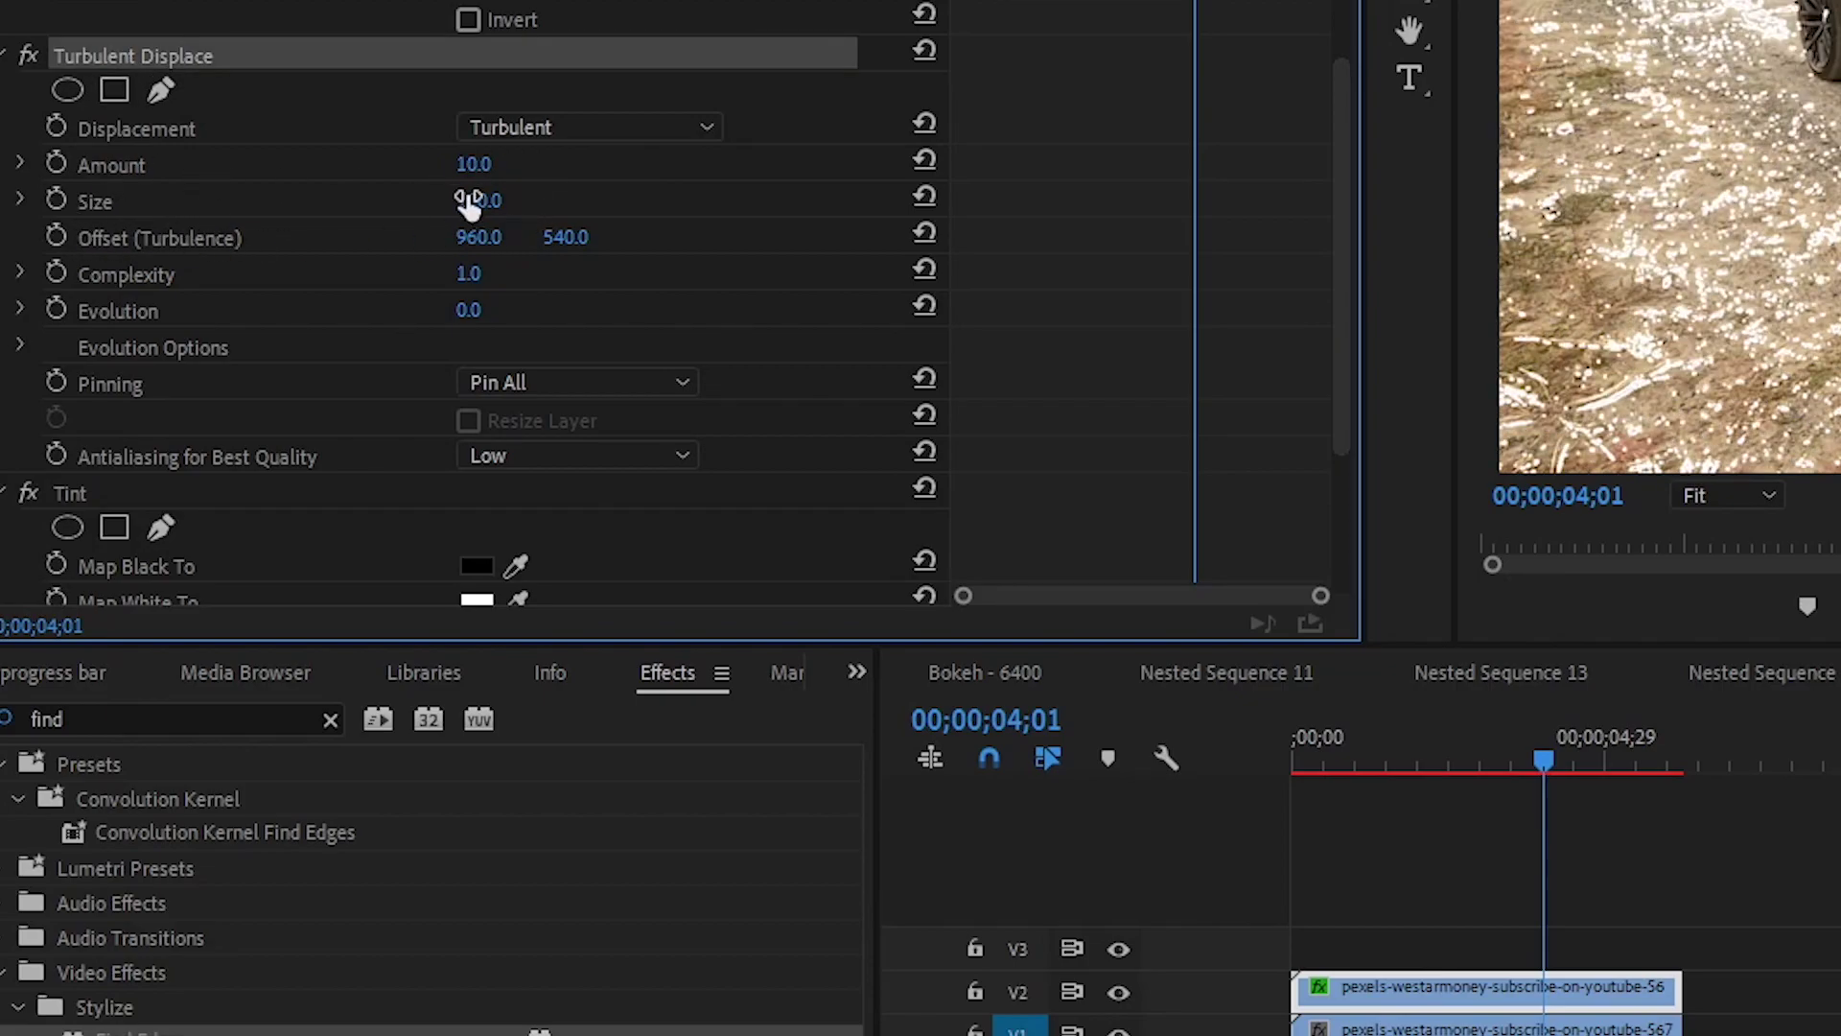
pyautogui.click(470, 201)
pyautogui.write('20')
pyautogui.press('Return')
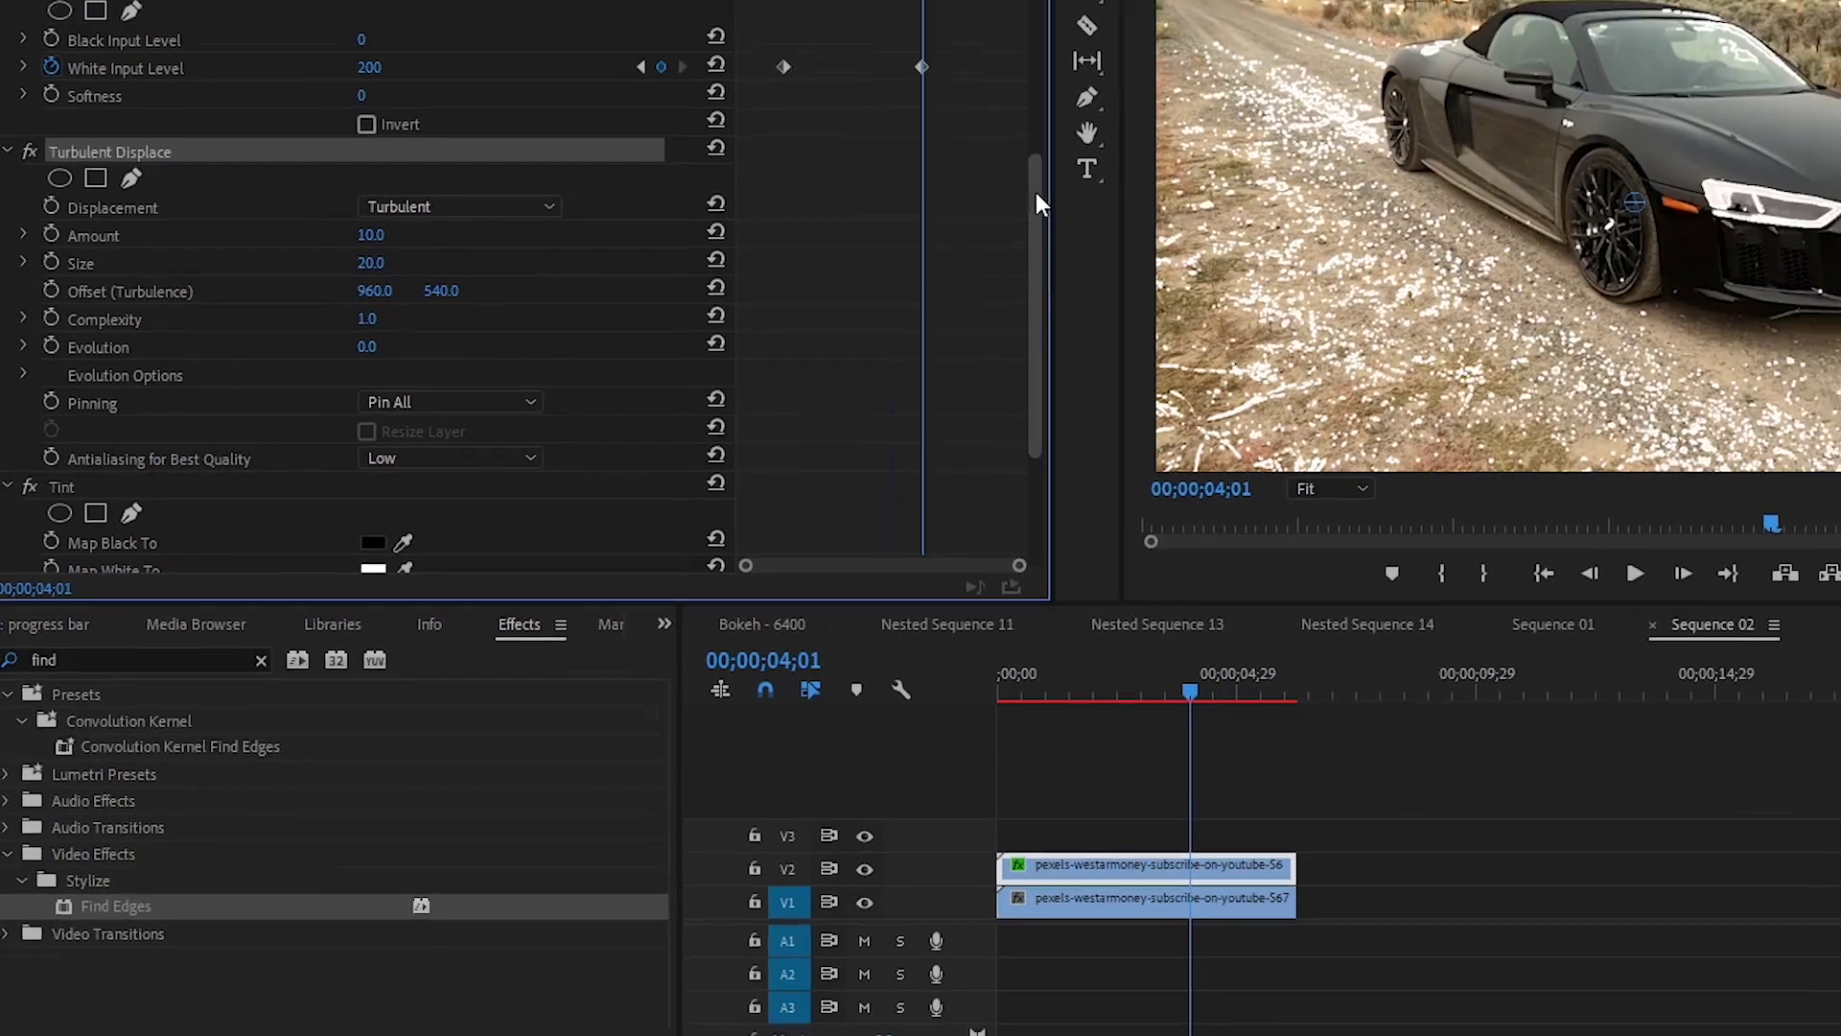
pyautogui.scroll(-4, 998, 354)
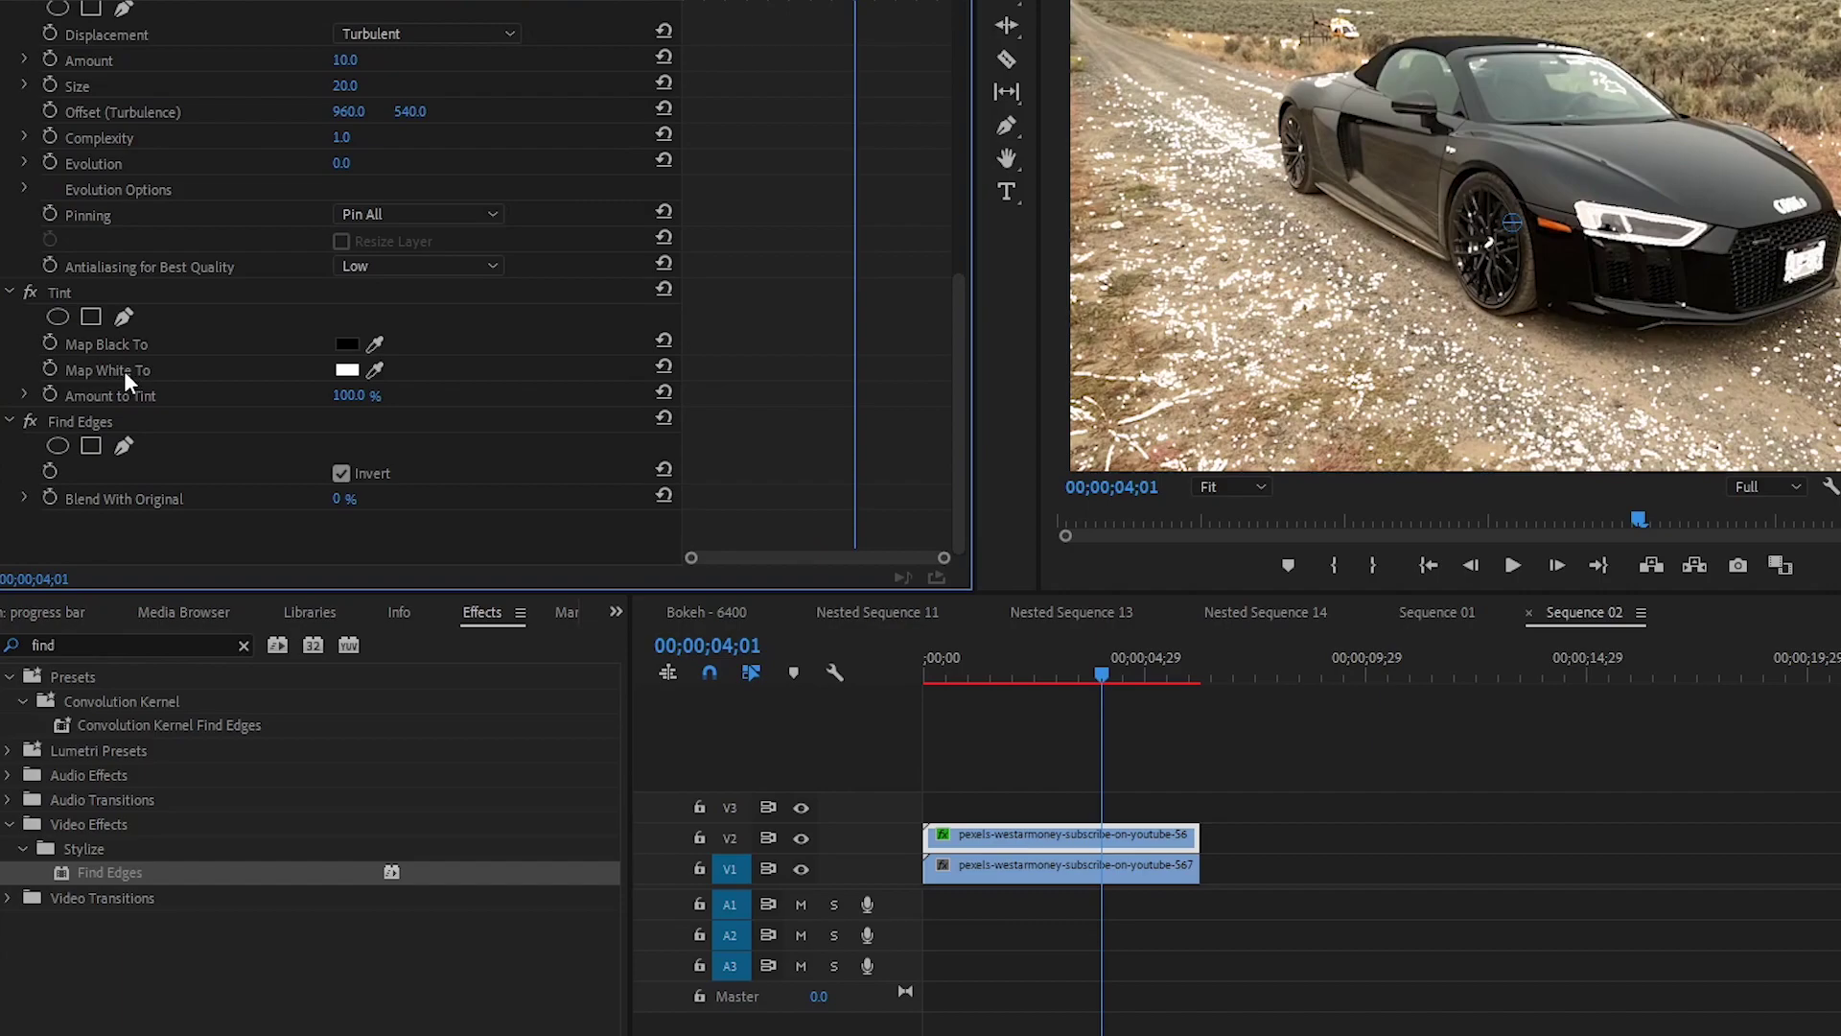
# - Change Tint's Map White To colour to fully saturated cyan 00FFEA
pyautogui.click(347, 369)
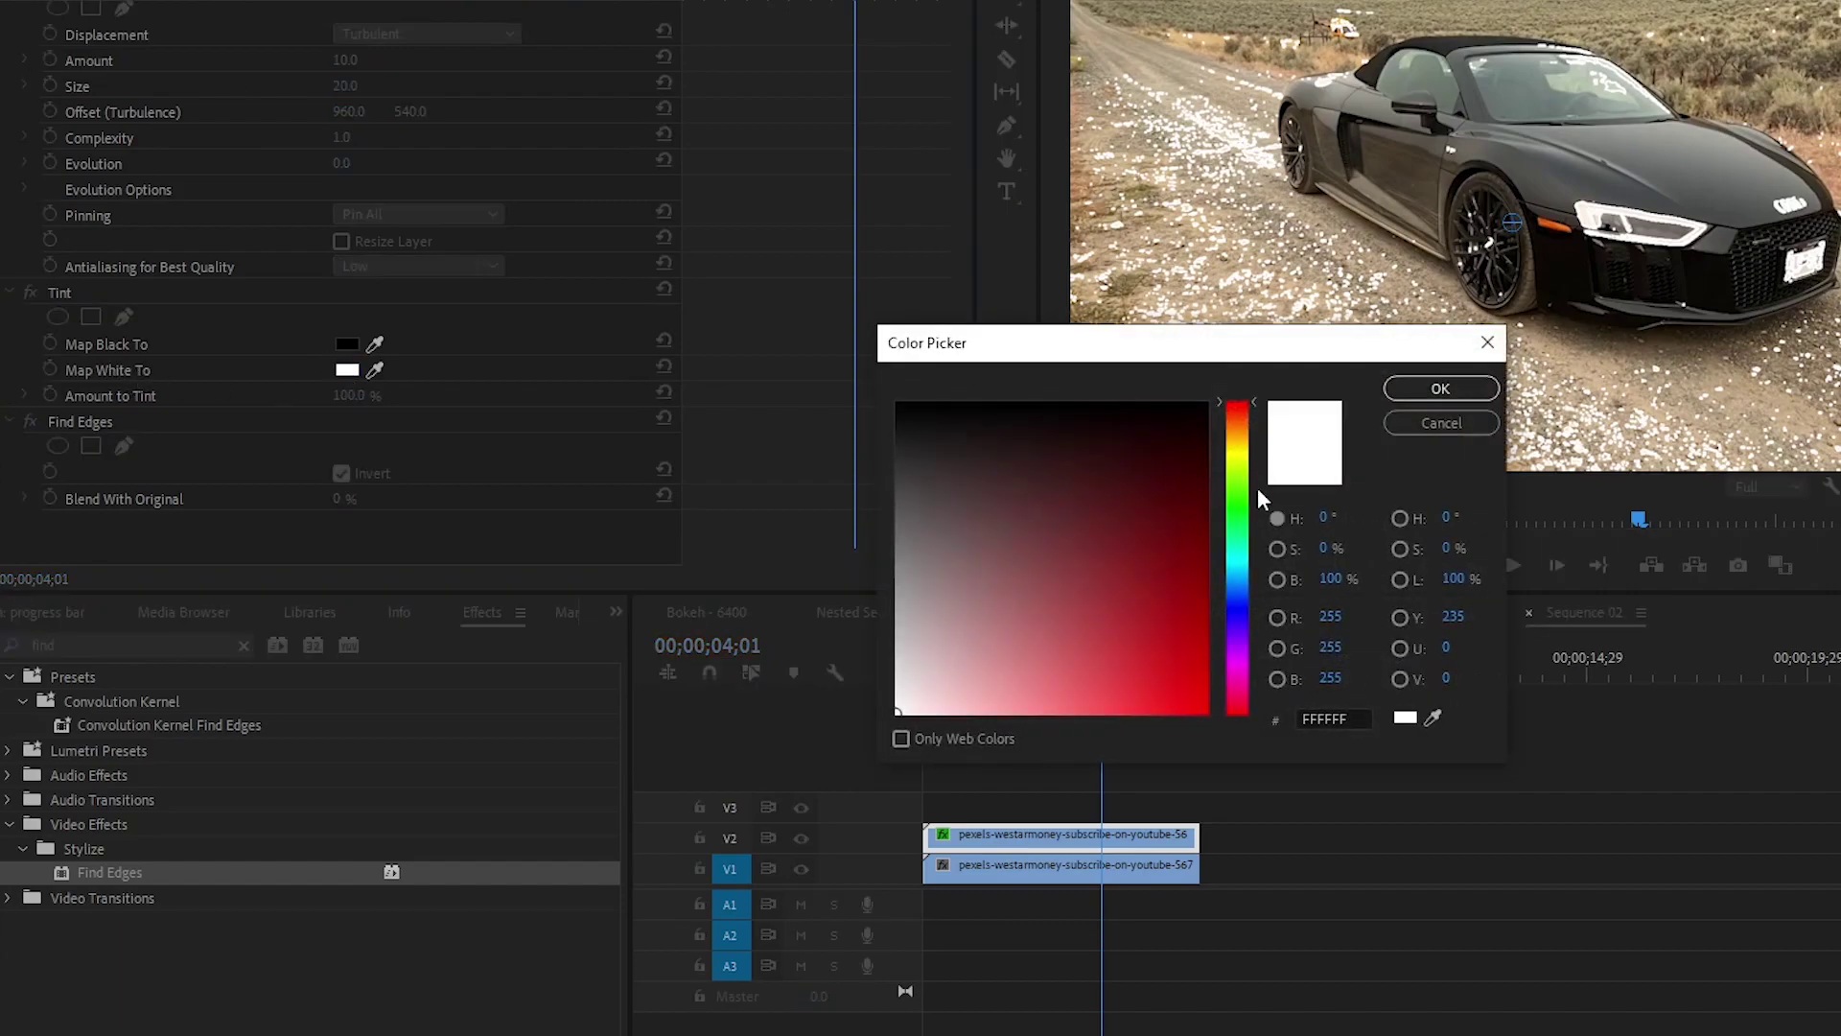
pyautogui.click(1238, 552)
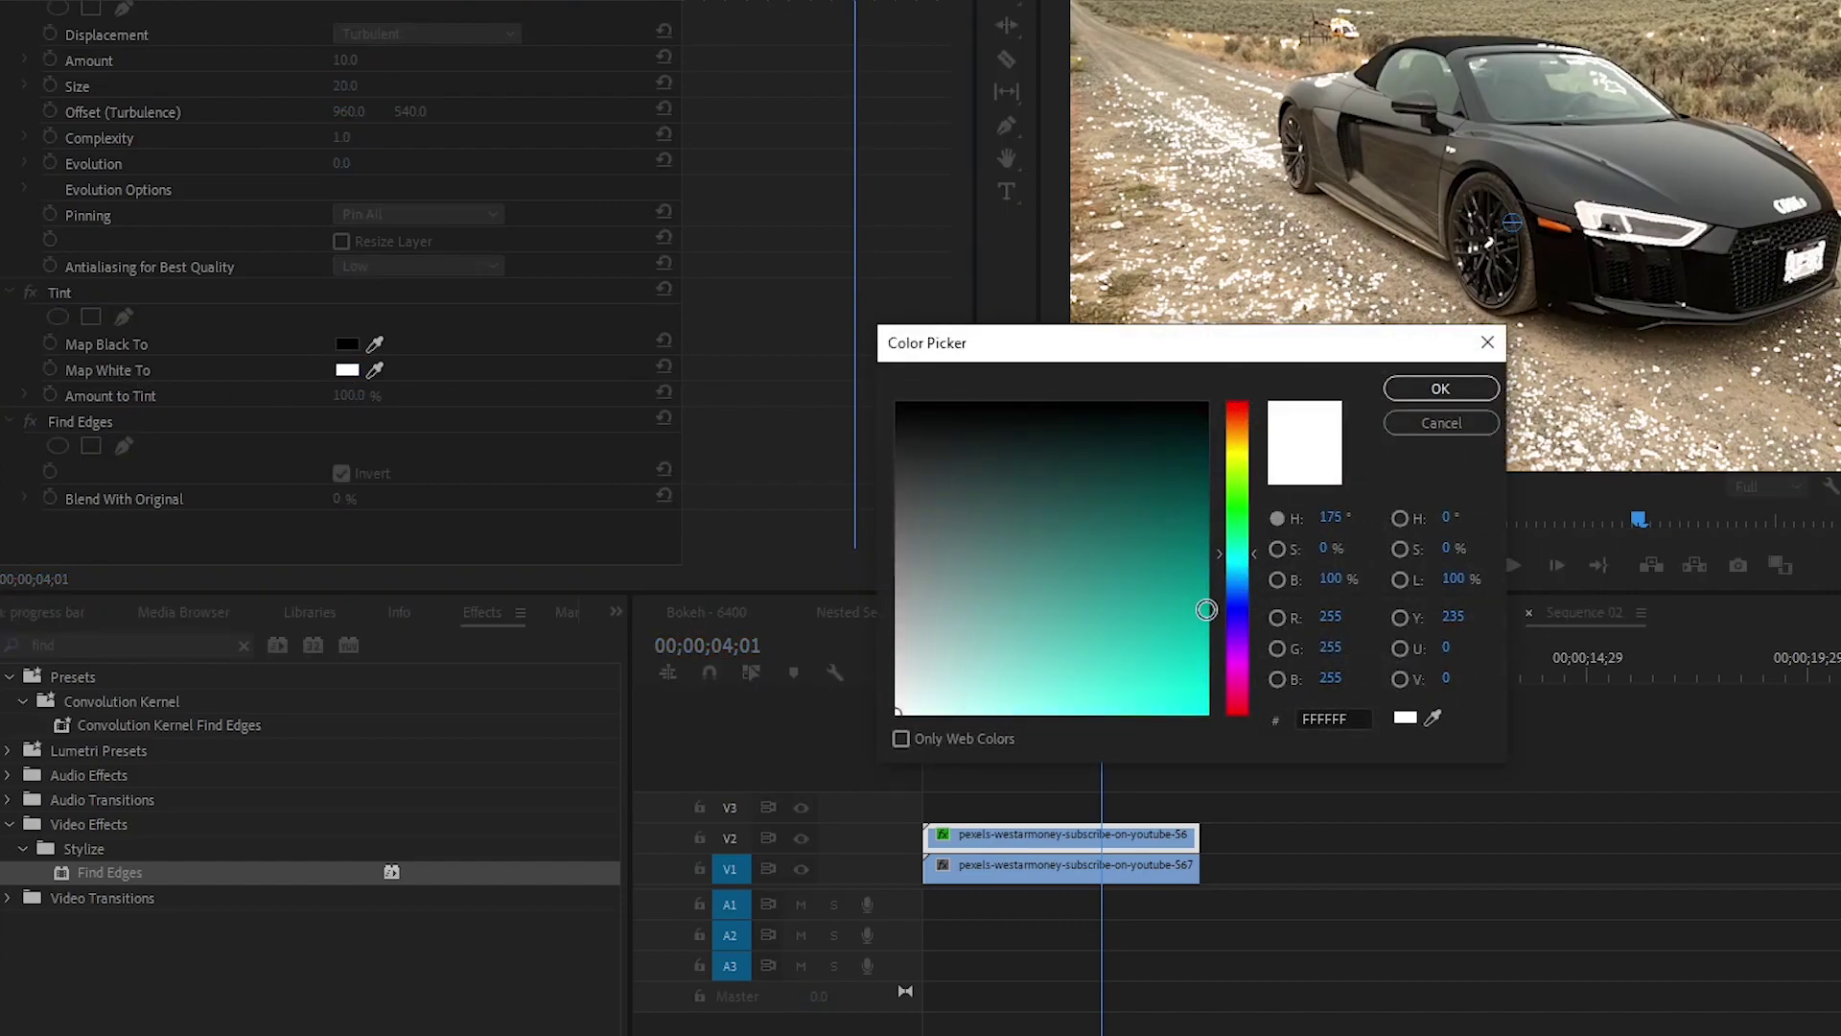
pyautogui.moveTo(1184, 683); pyautogui.dragTo(1235, 738)
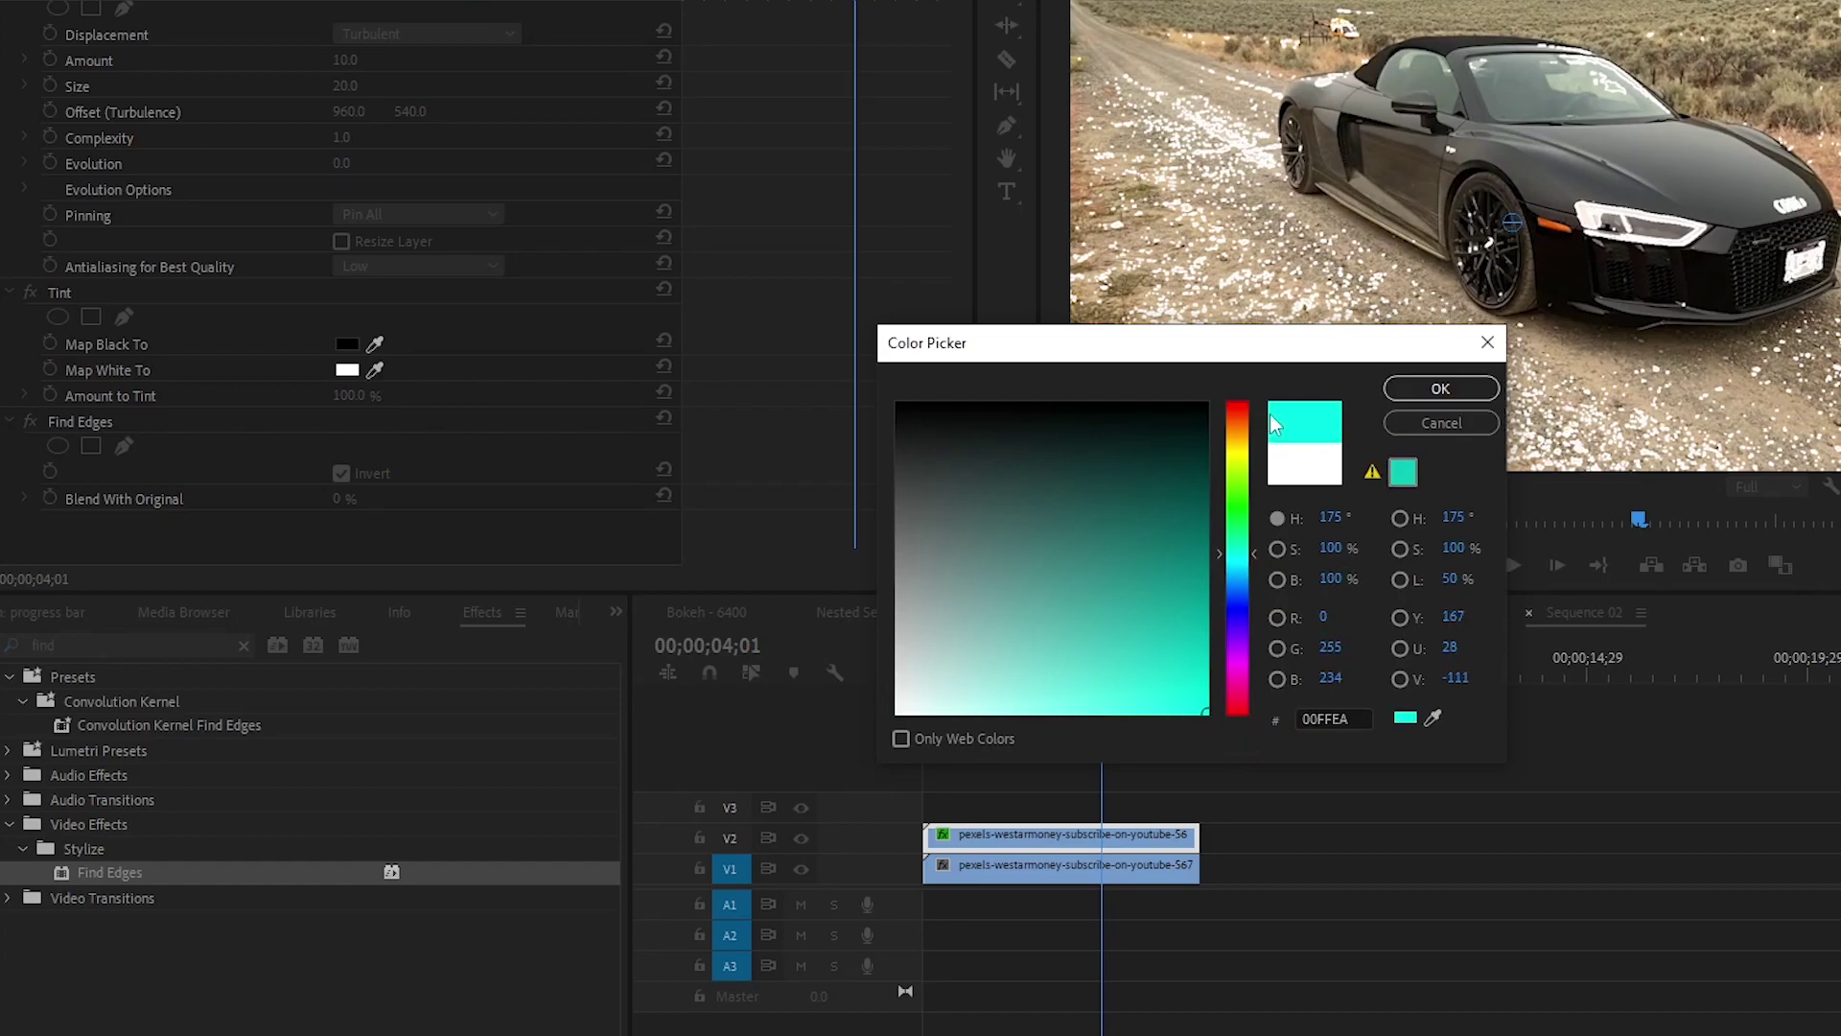
pyautogui.click(1440, 388)
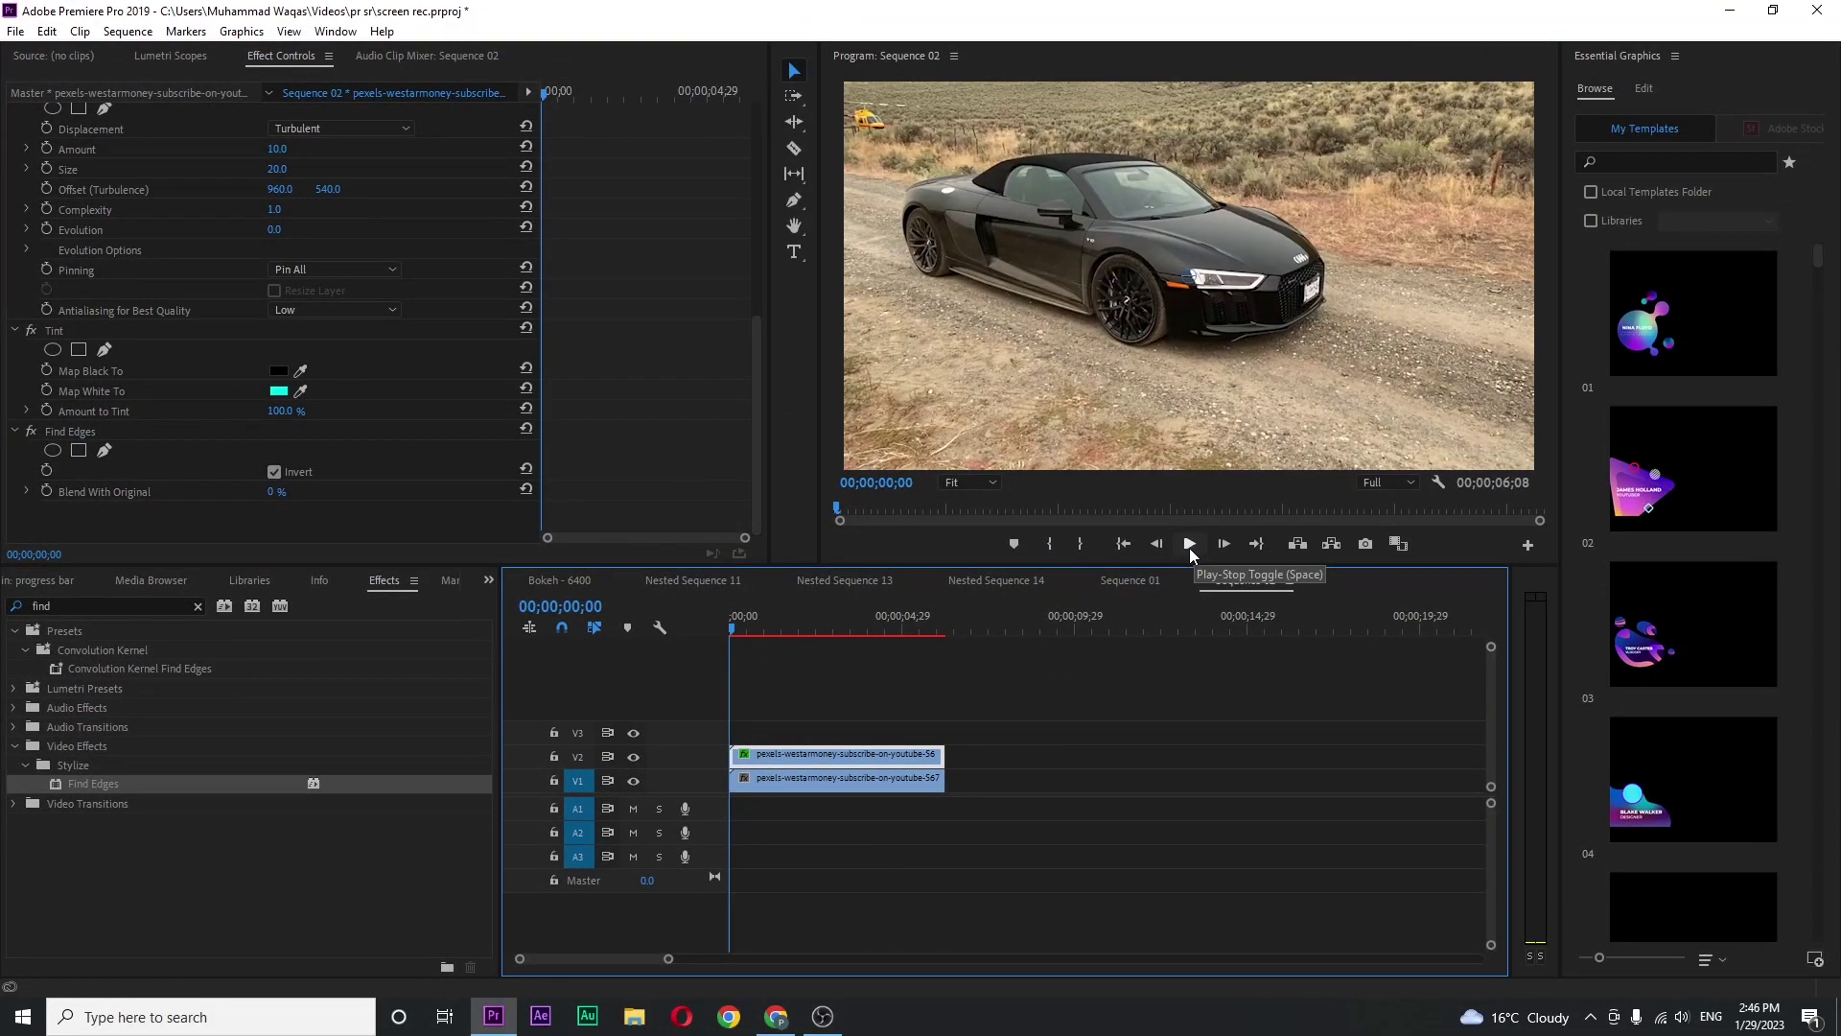
pyautogui.click(1189, 543)
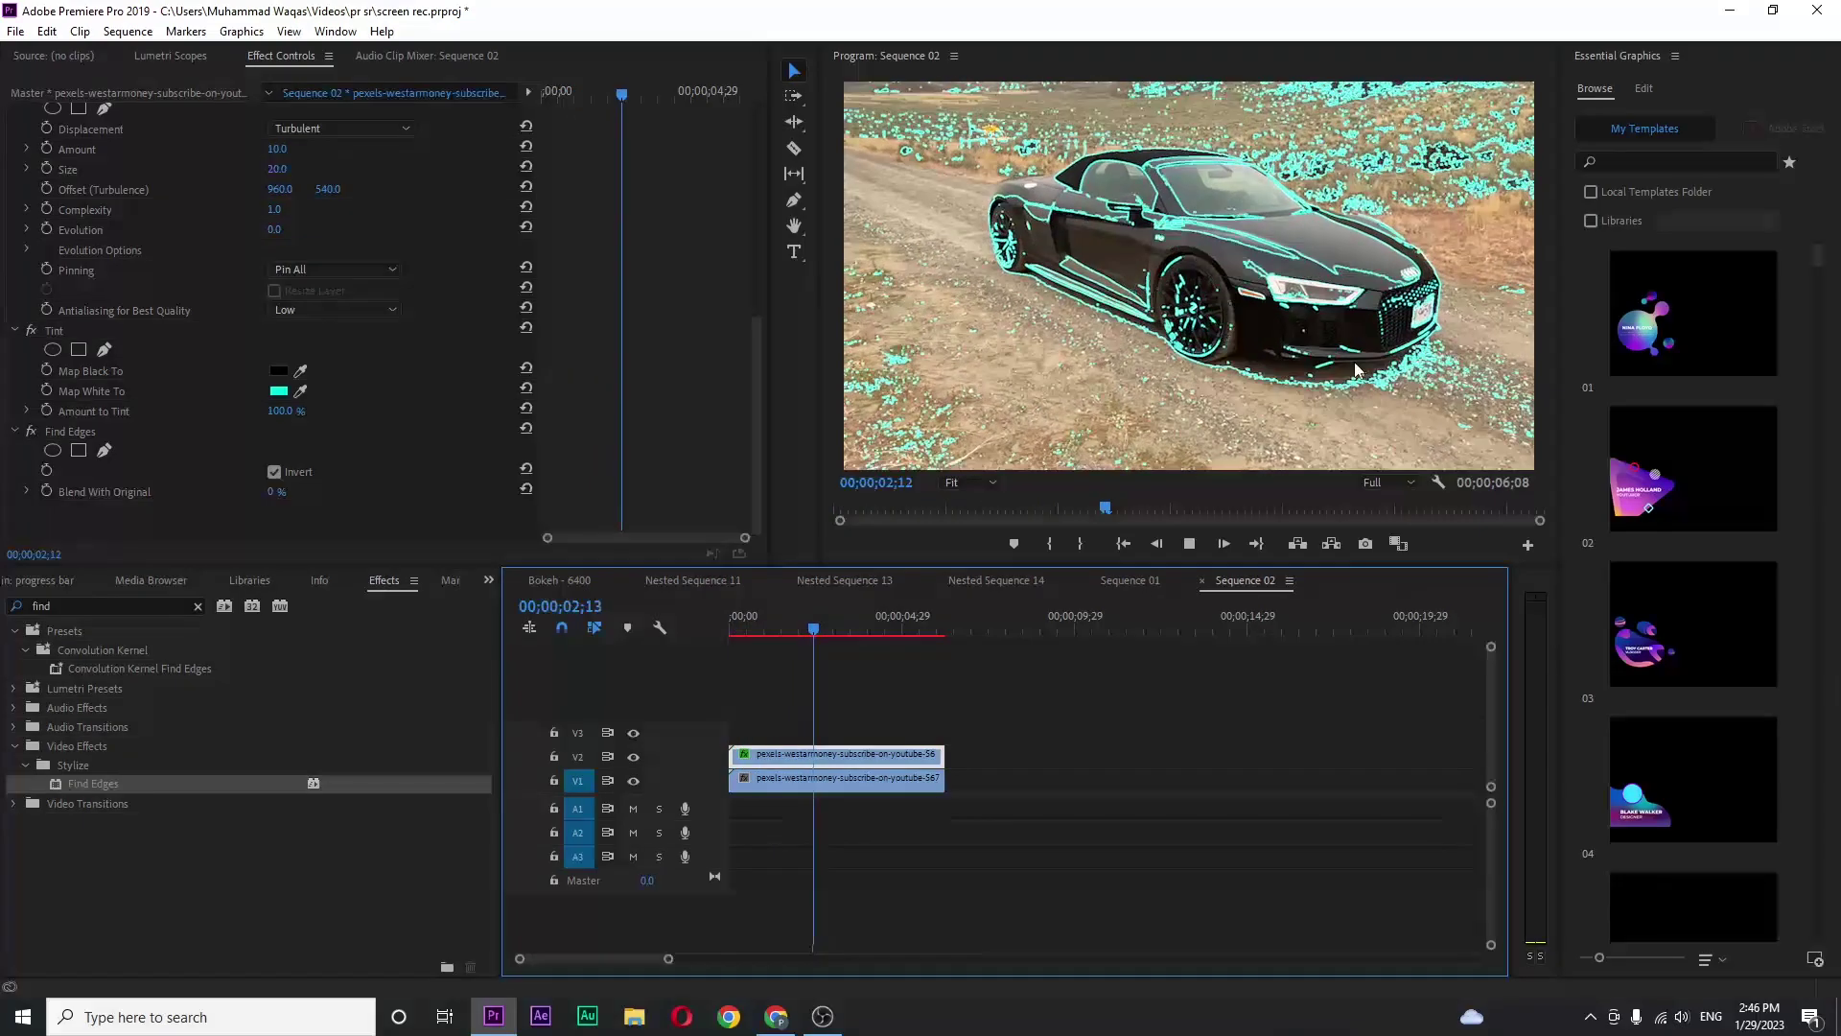
pyautogui.press('space')
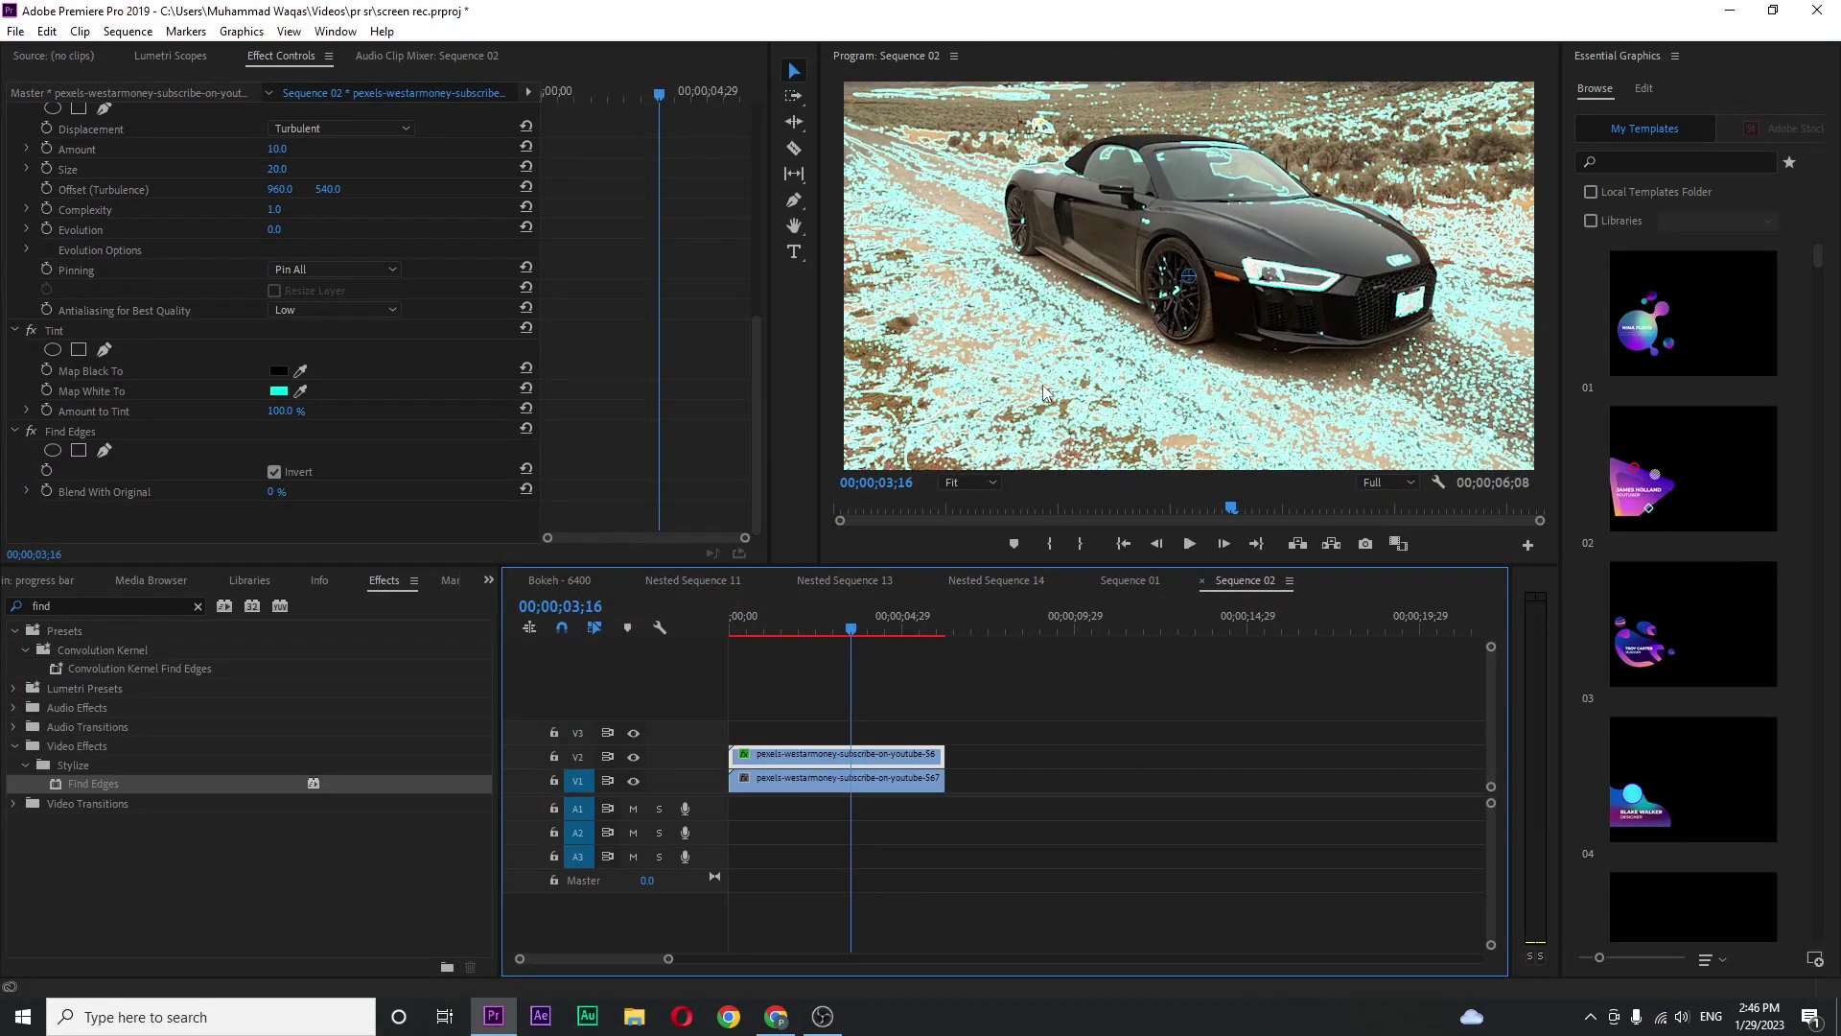
# - Find VR Glow under Immersive Video with the search 'vr glo' and apply it to the V2 car clip
pyautogui.click(198, 606)
pyautogui.click(106, 607)
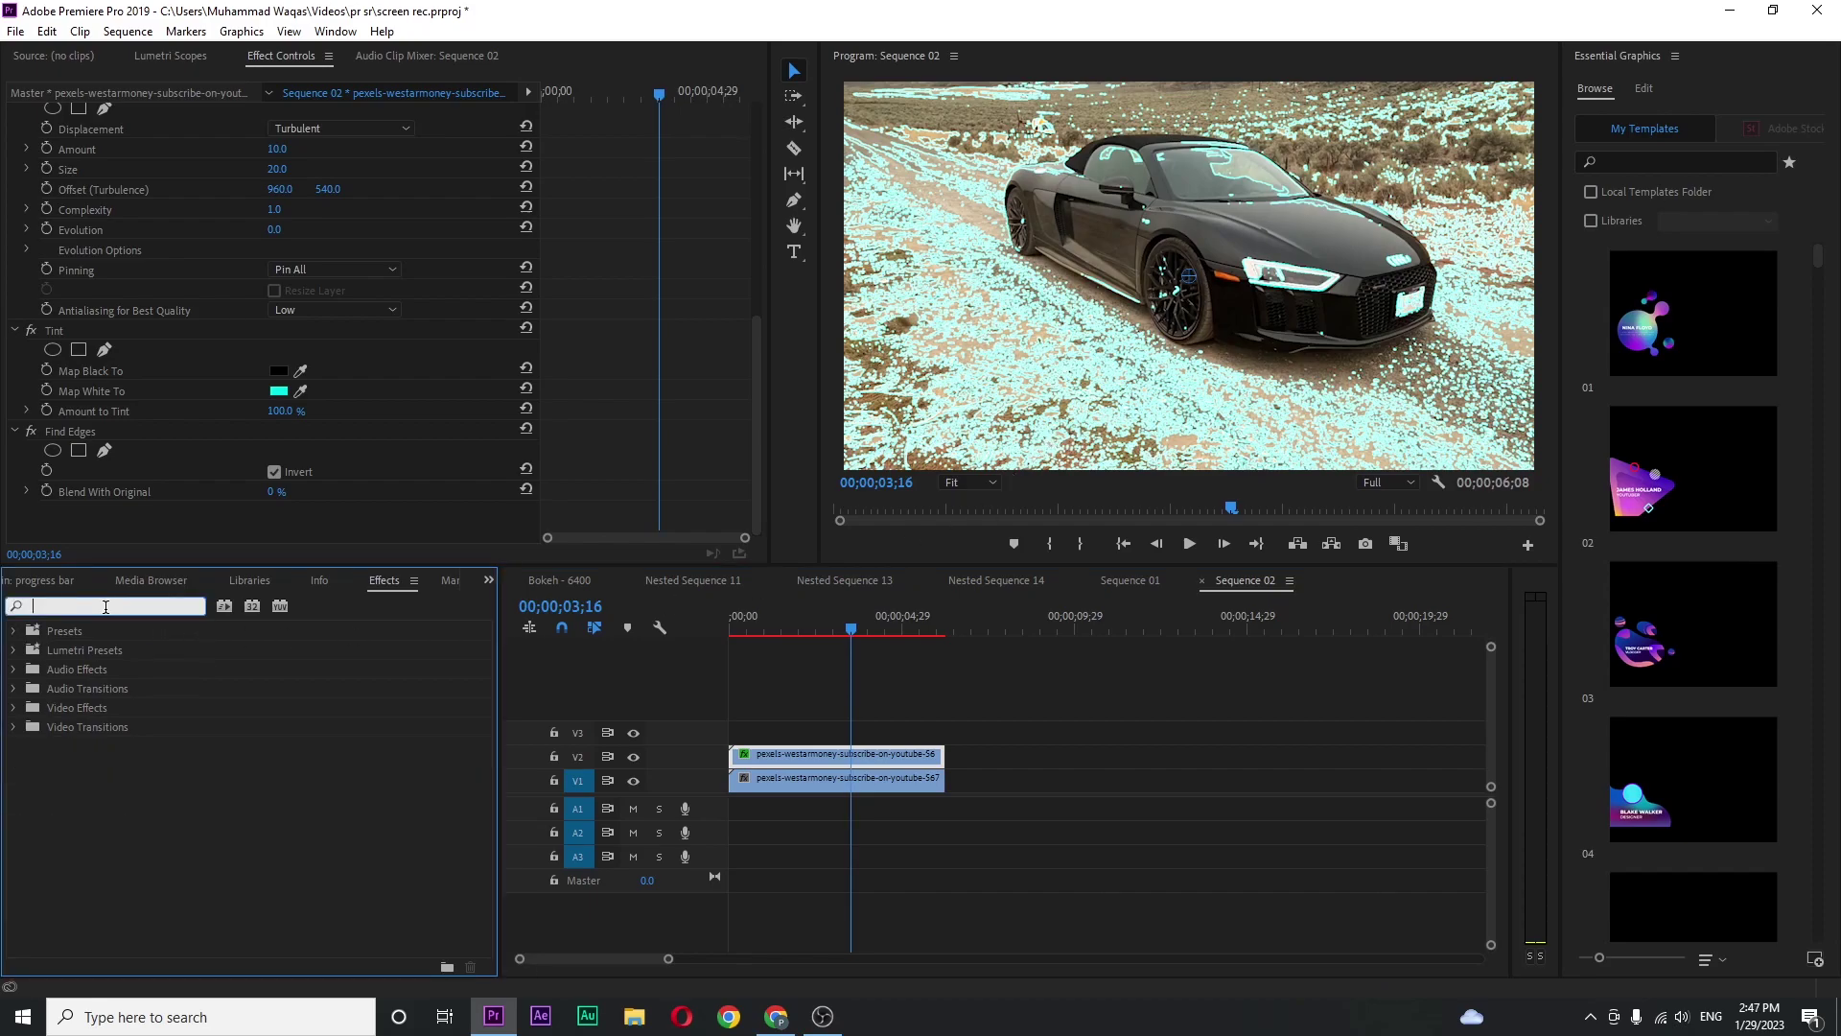
pyautogui.write('vr')
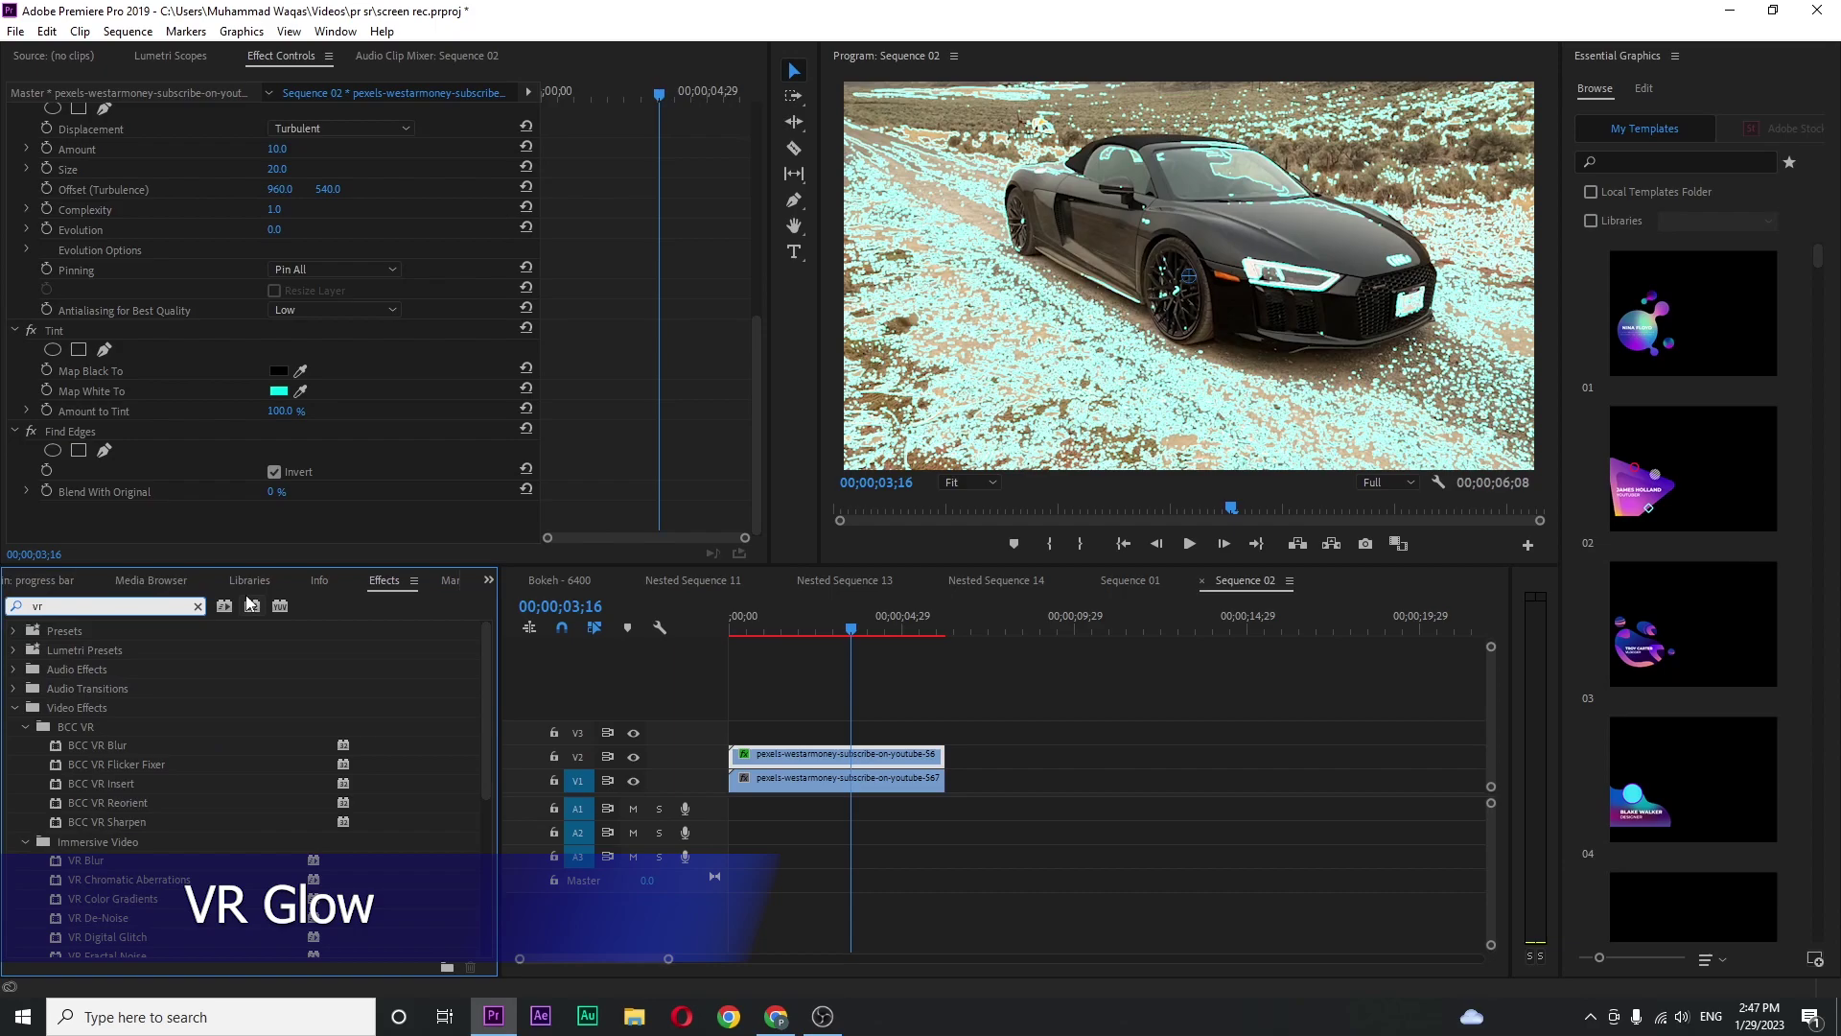
pyautogui.write(' glo')
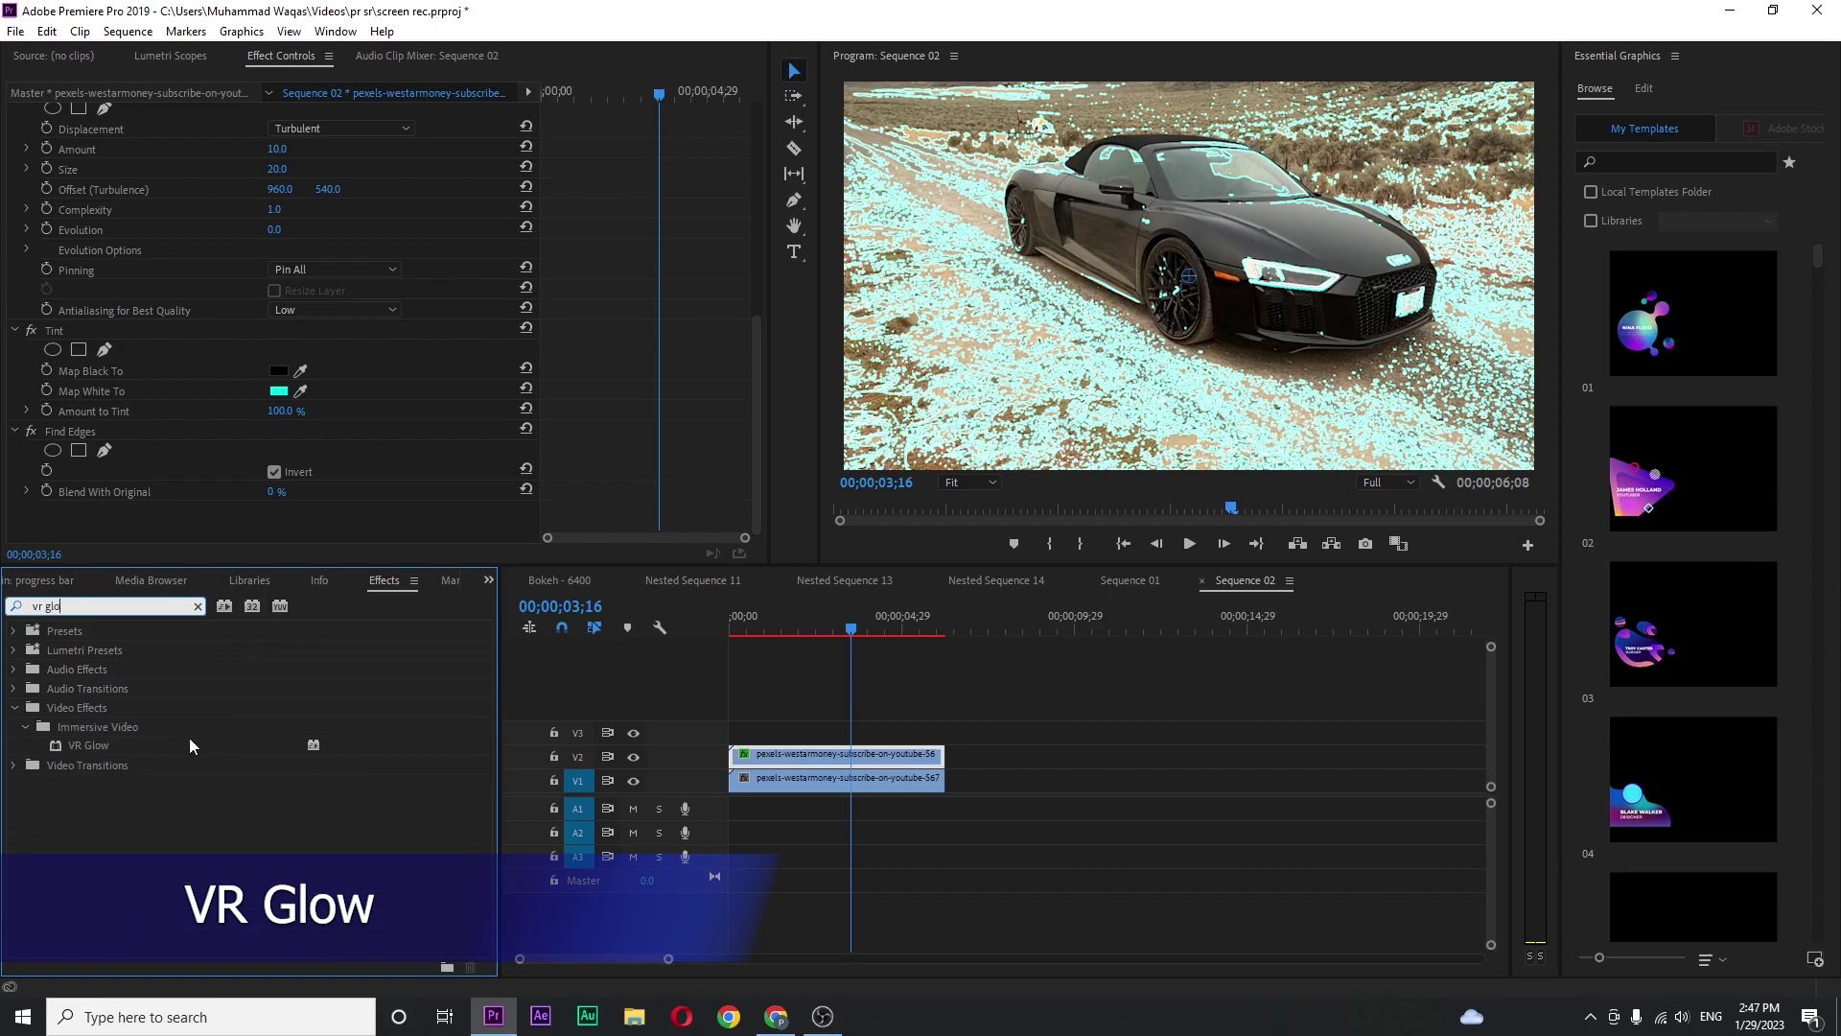
pyautogui.moveTo(82, 751); pyautogui.dragTo(800, 764)
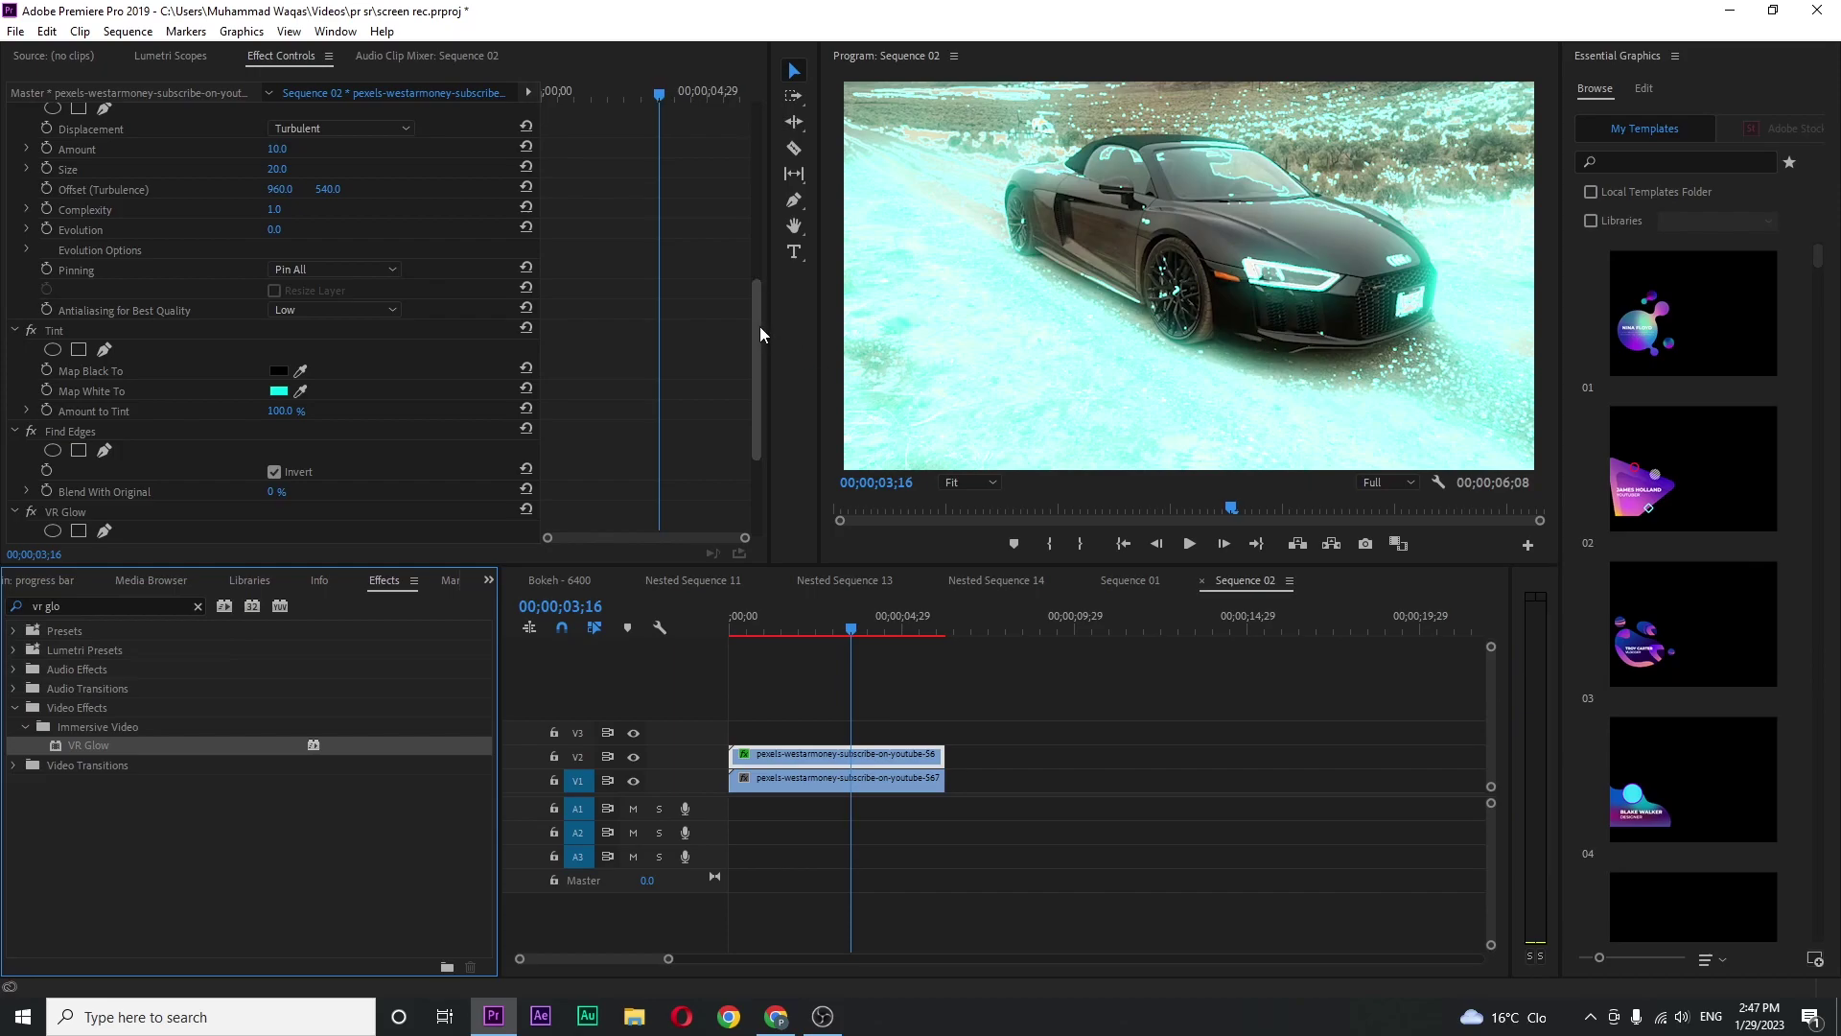
# - Set VR Glow Luma Threshold to 1.00 and Glow Radius to 200
pyautogui.moveTo(759, 326); pyautogui.dragTo(747, 436)
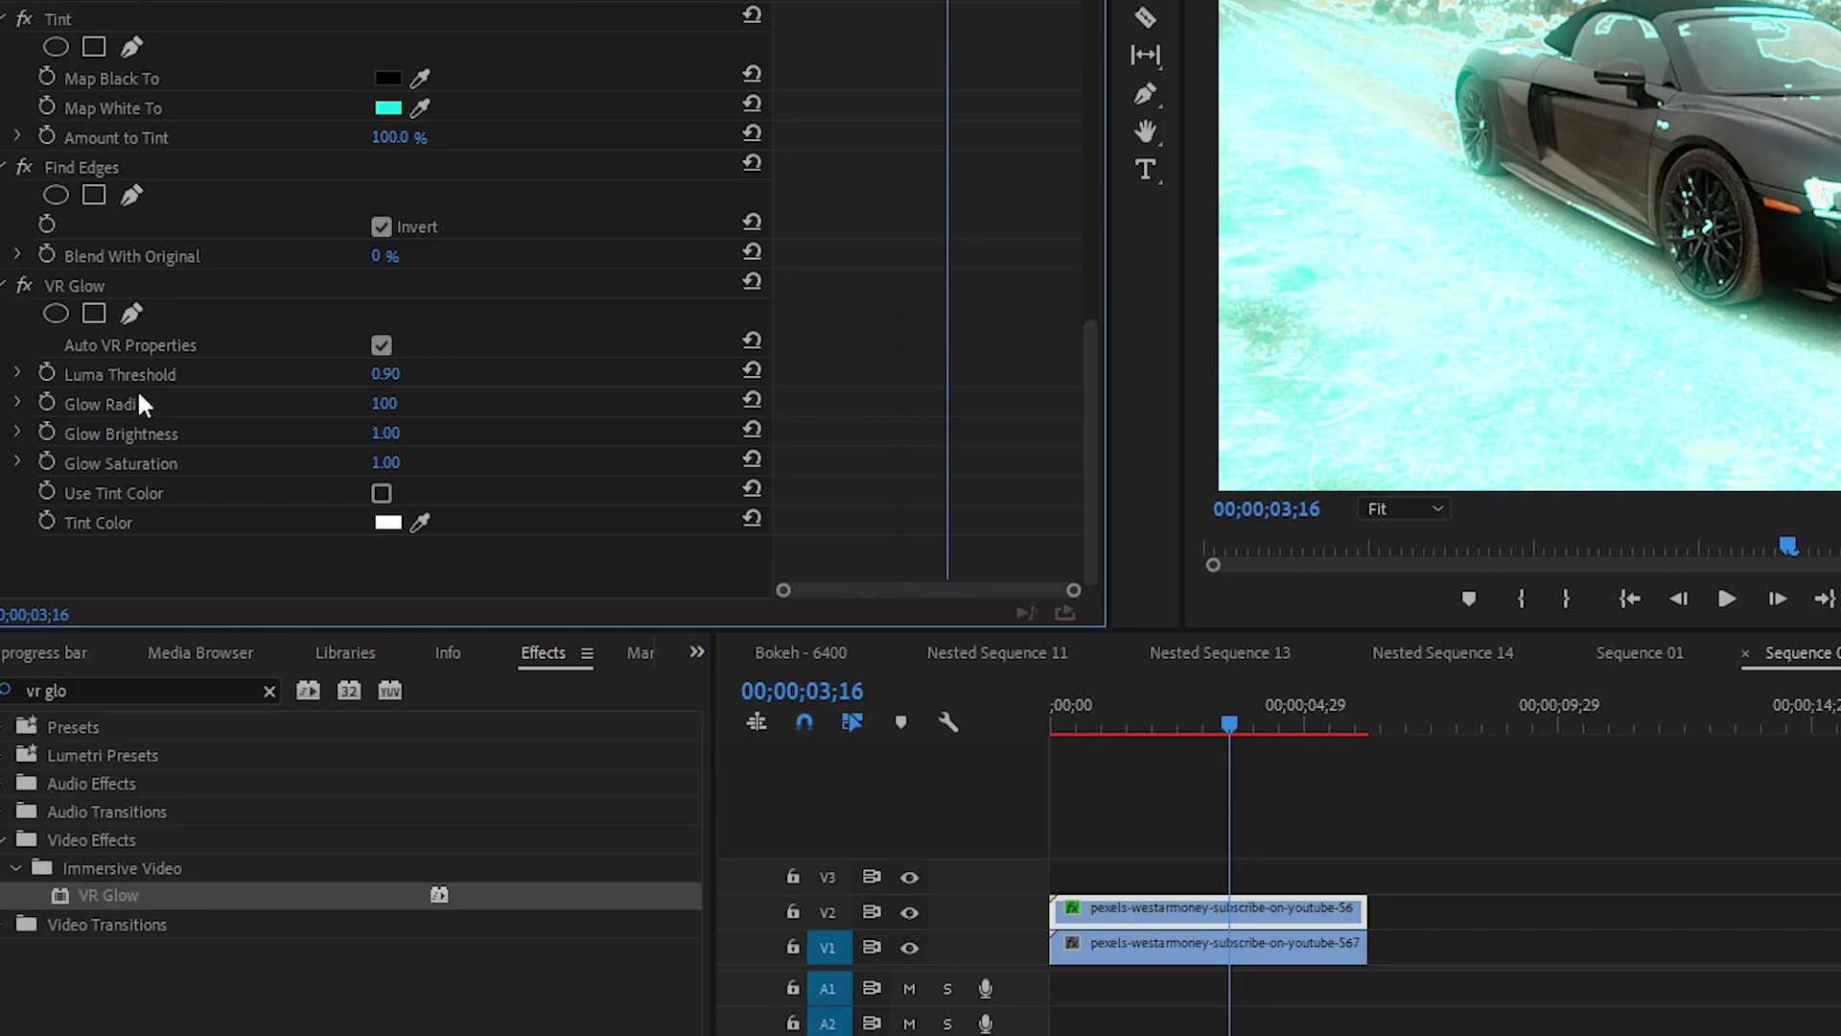
pyautogui.click(383, 374)
pyautogui.write('1')
pyautogui.press('Return')
pyautogui.click(382, 405)
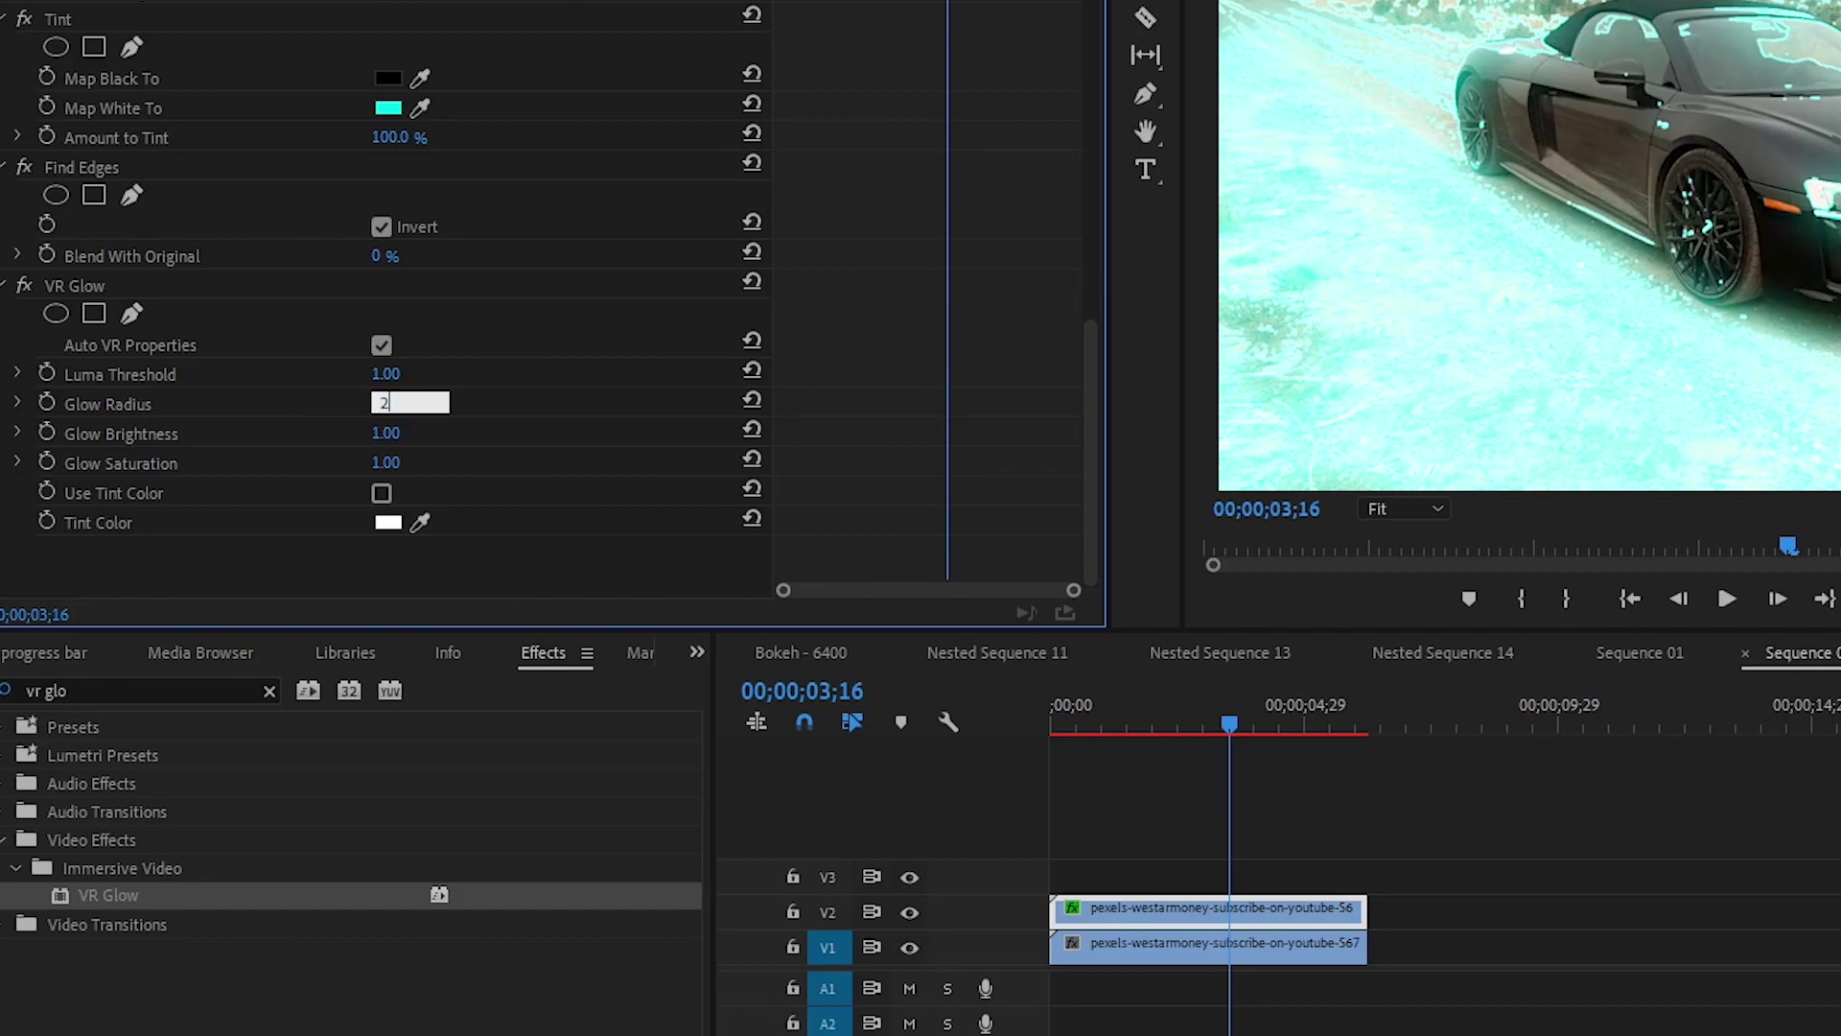
pyautogui.write('200')
pyautogui.press('Return')
pyautogui.press('Home')
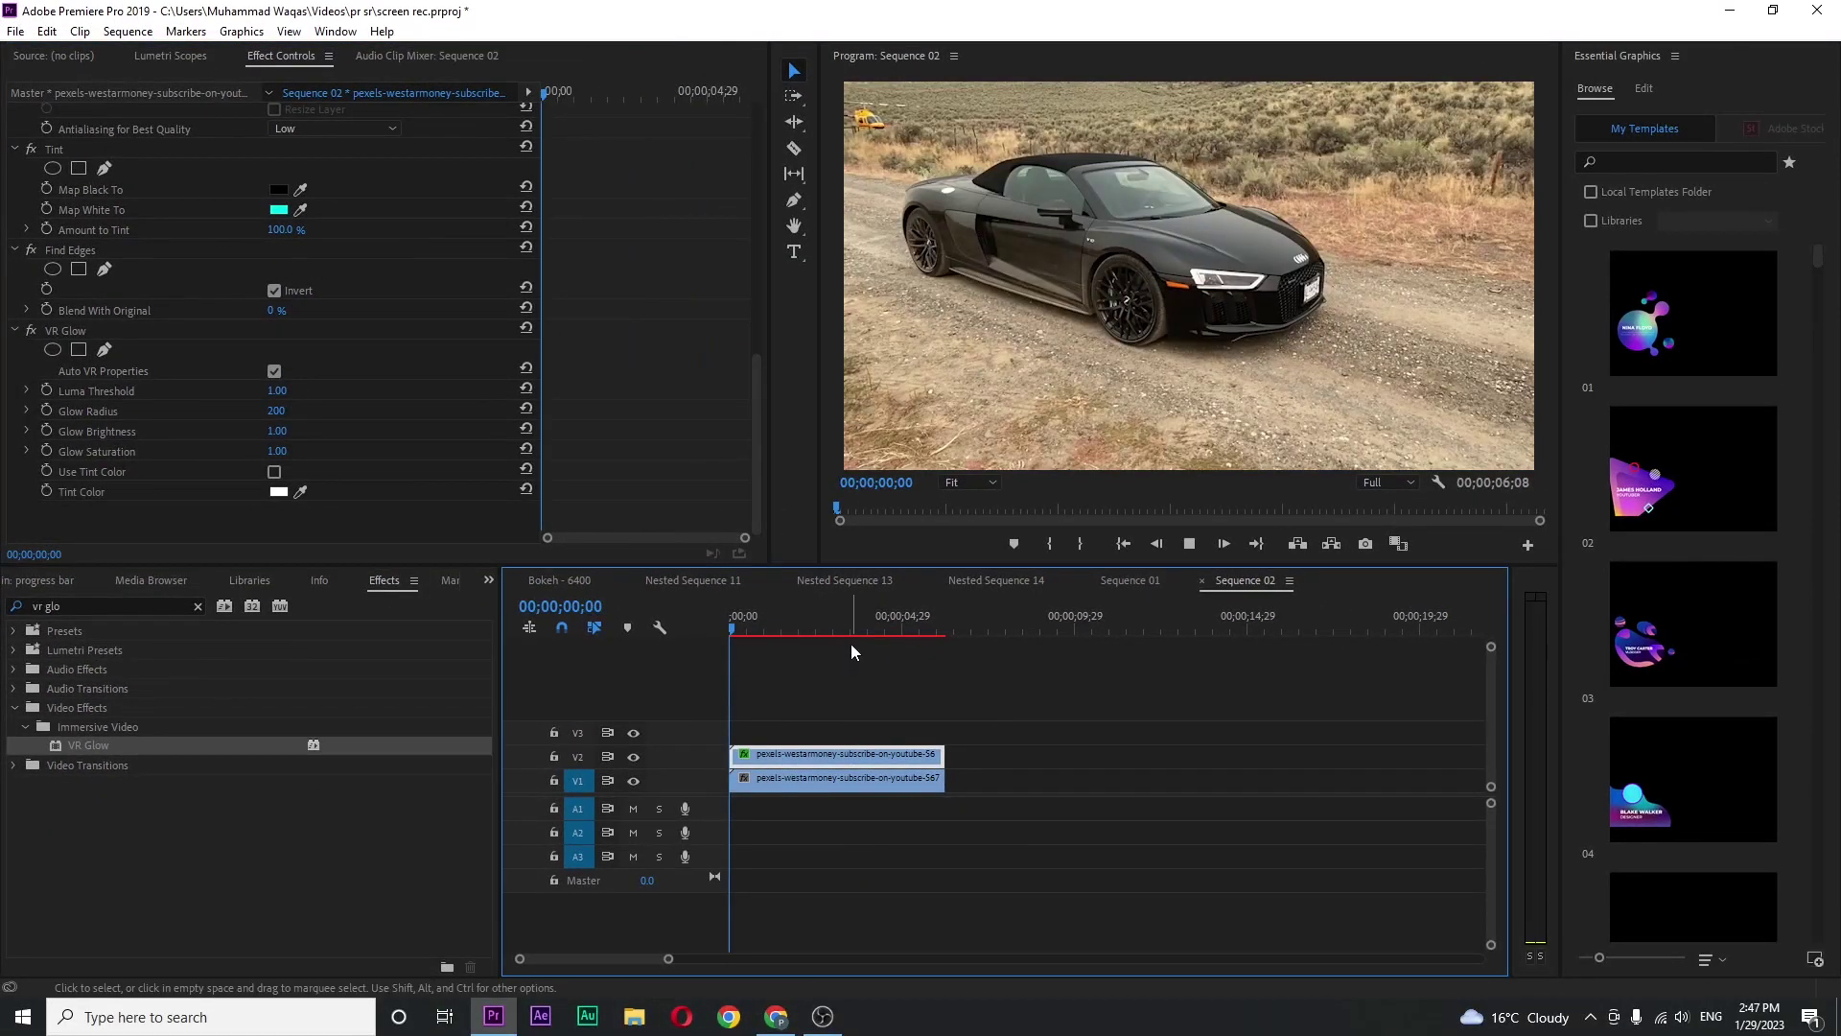
pyautogui.press('space')
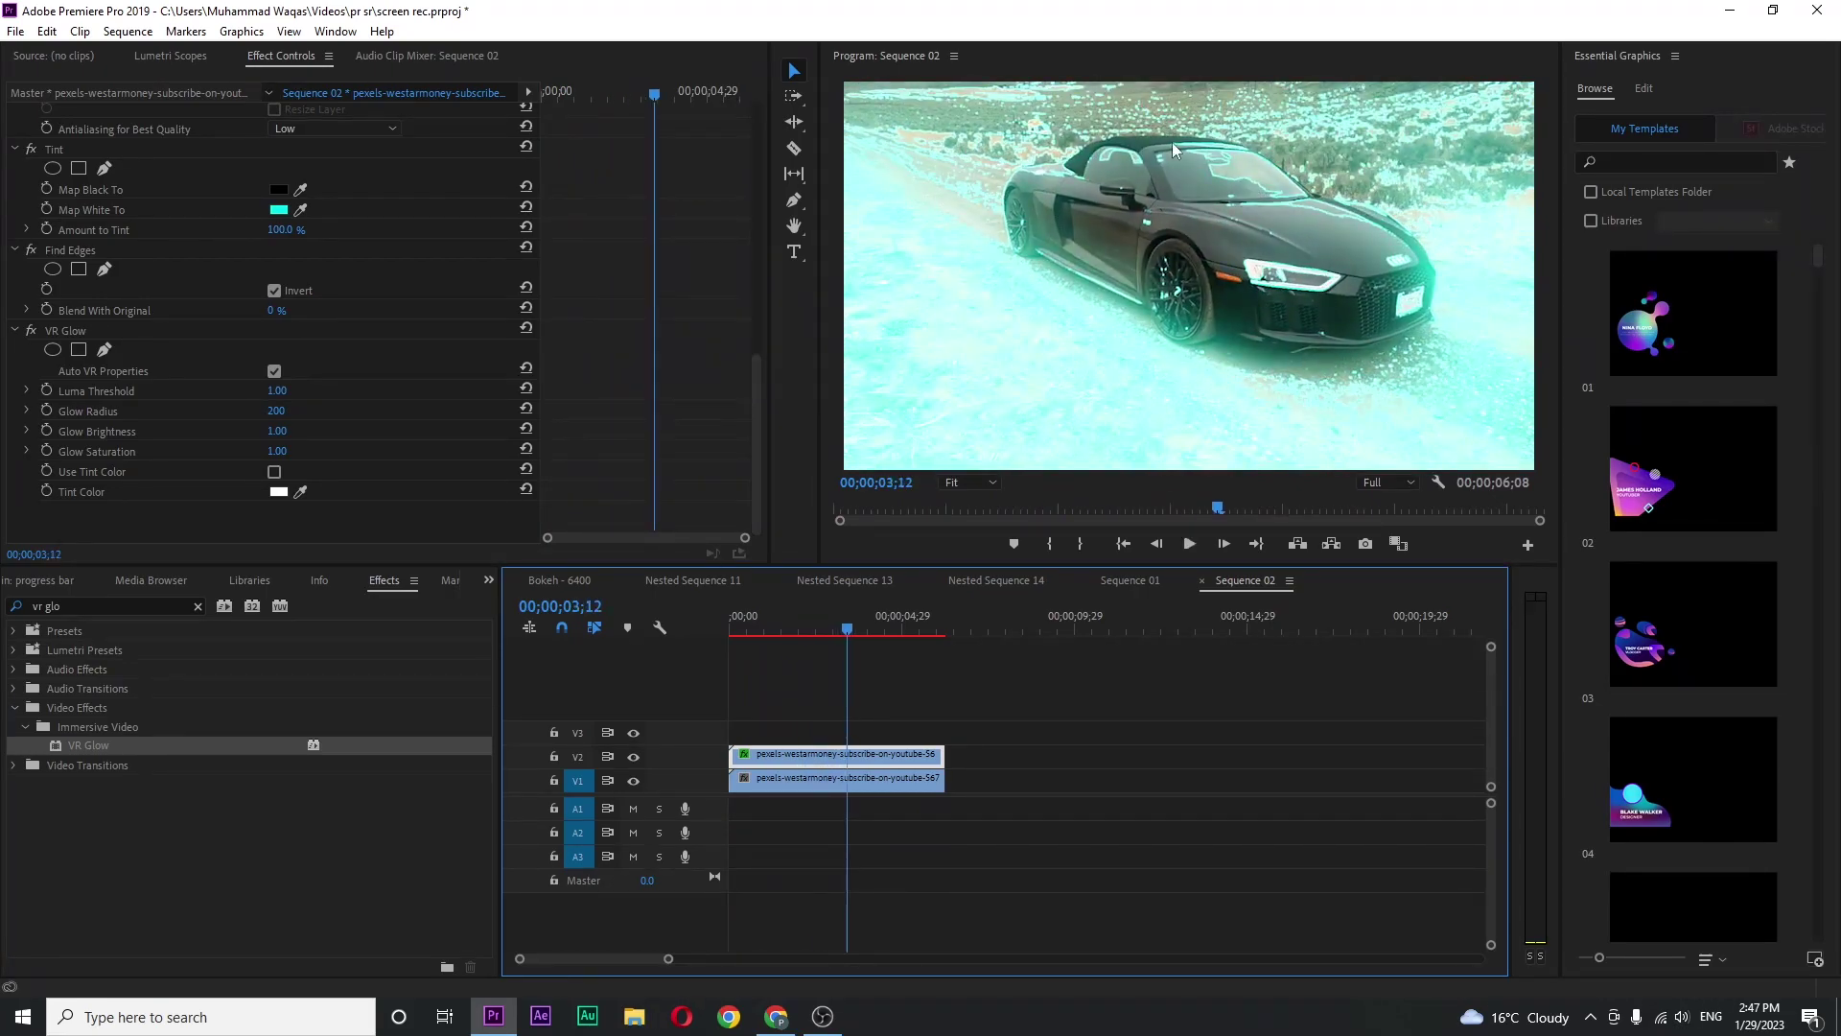
pyautogui.press('space')
pyautogui.moveTo(849, 625); pyautogui.dragTo(841, 631)
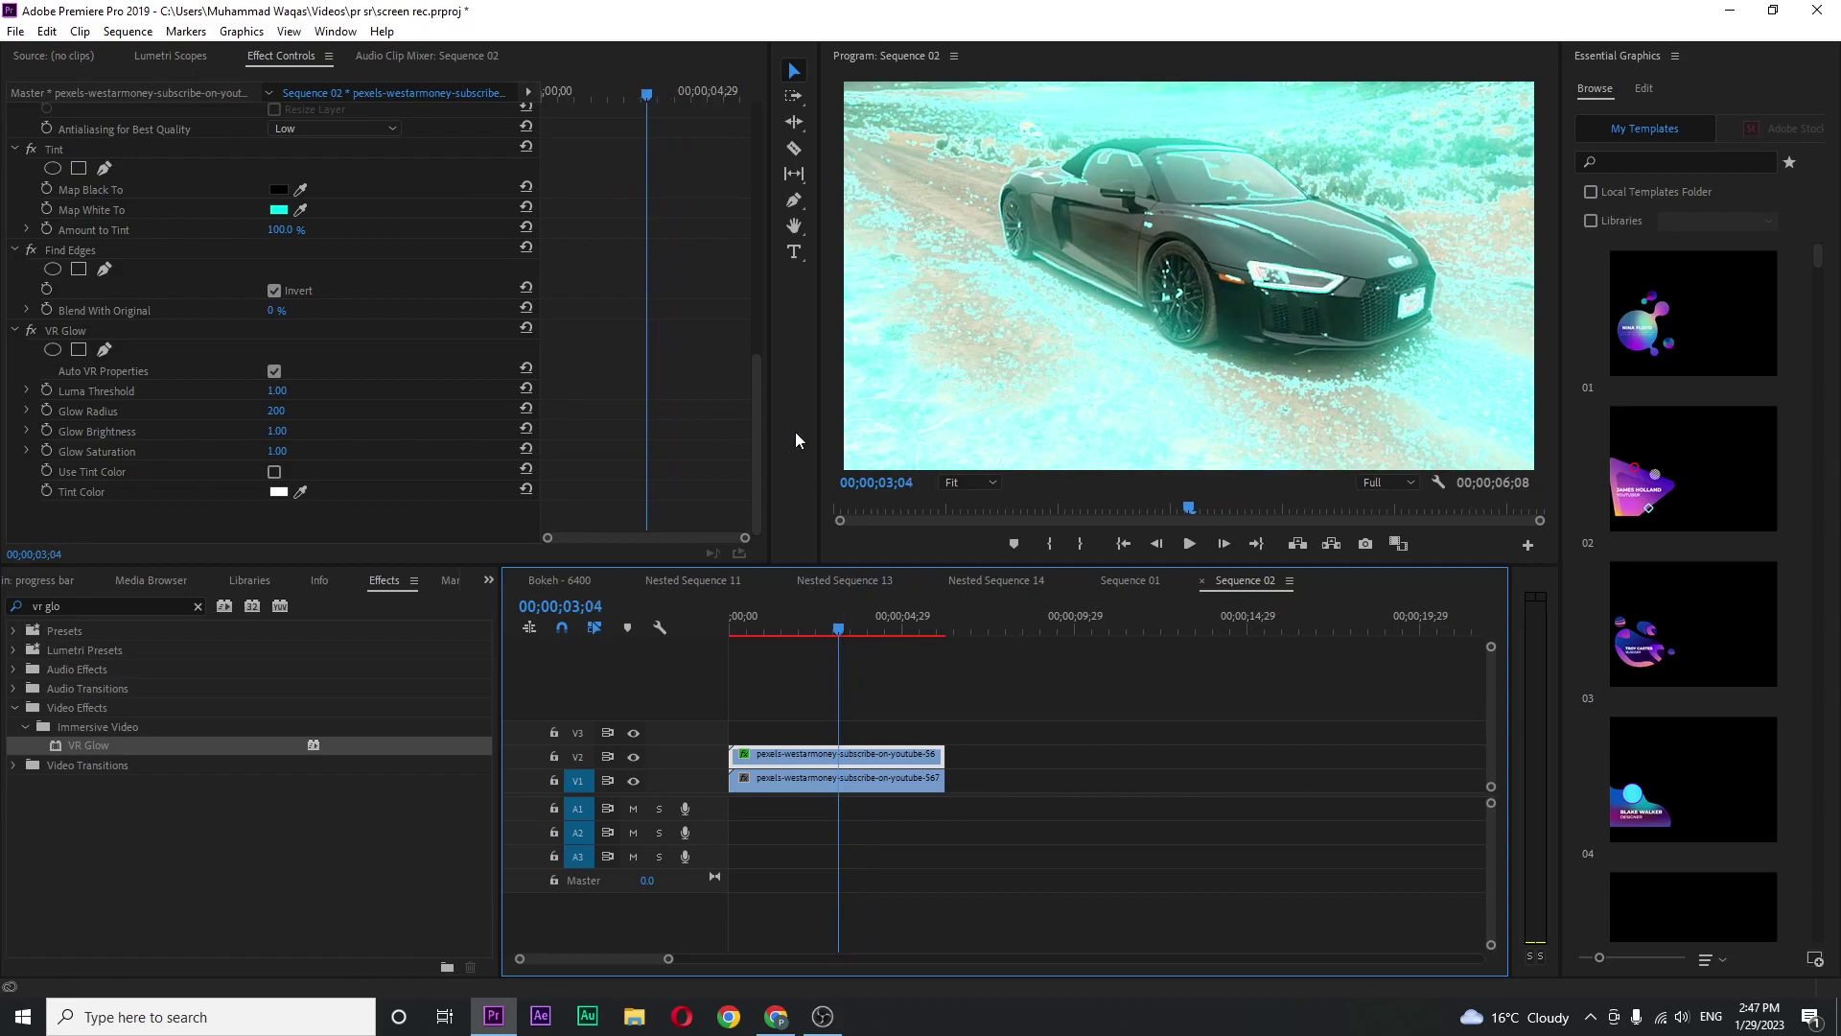
pyautogui.moveTo(758, 415); pyautogui.dragTo(784, 157)
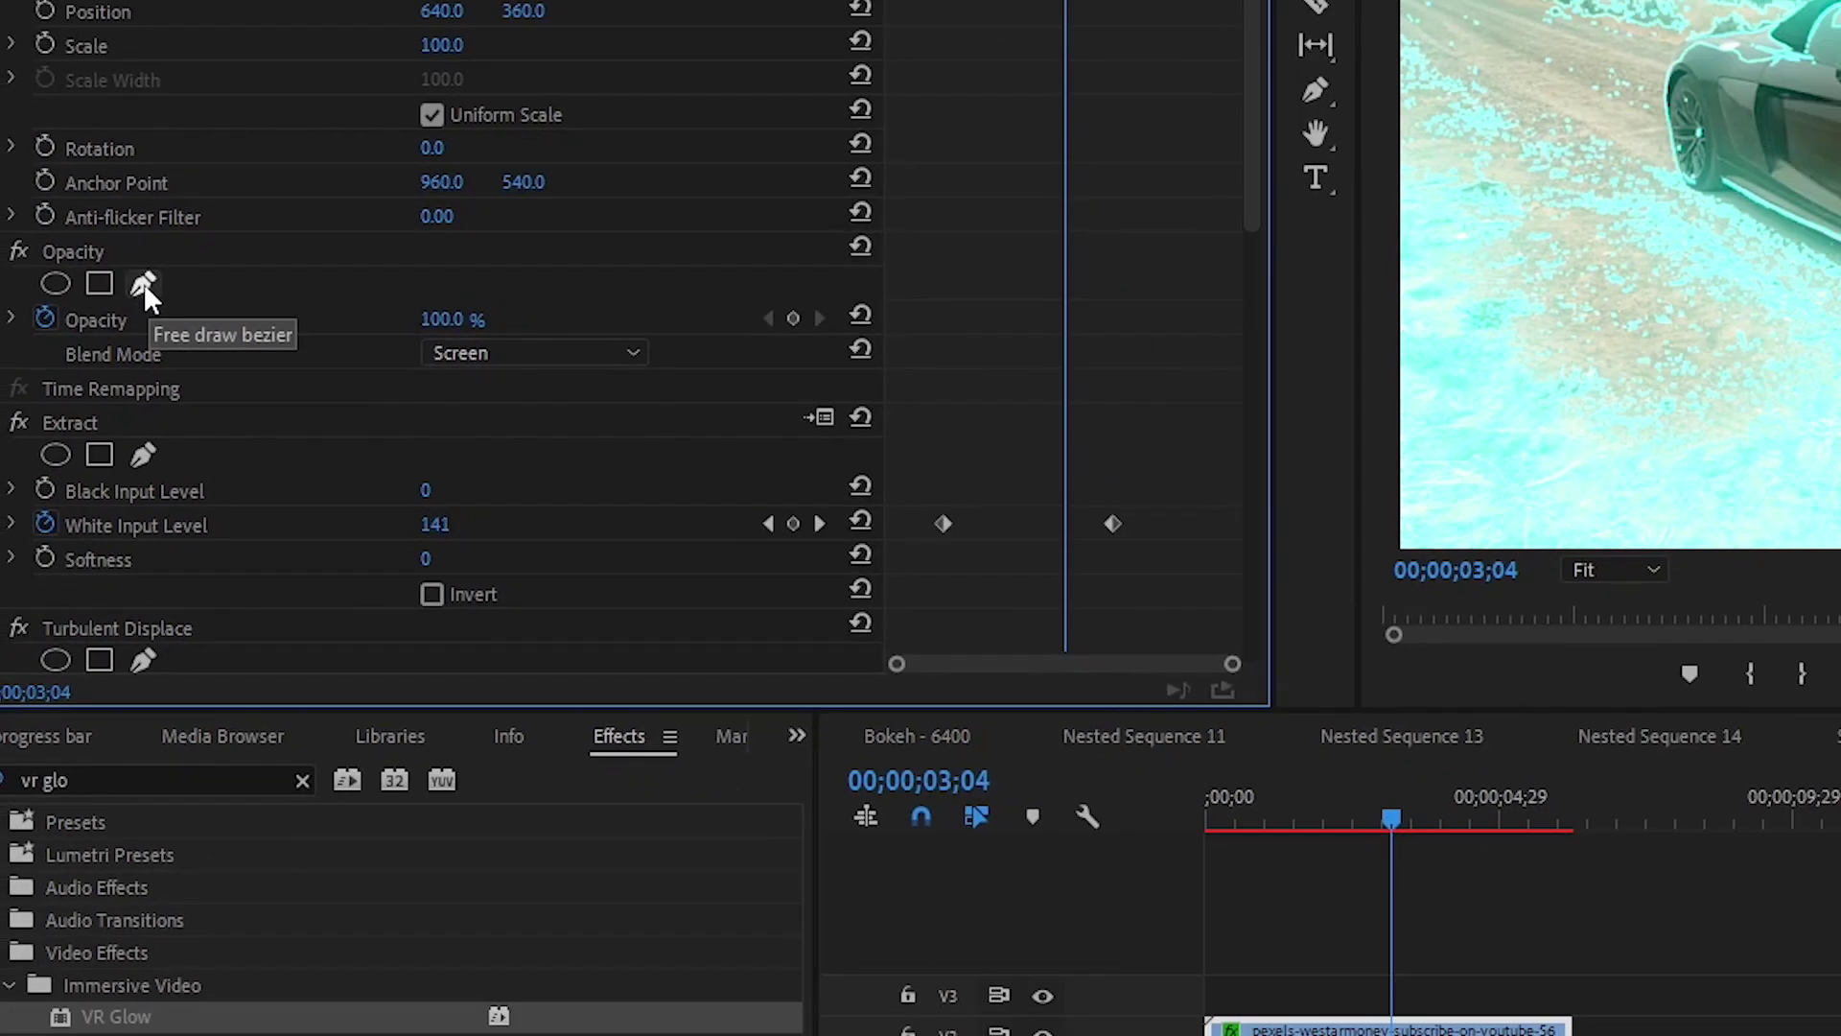
# - Draw a closed free-form bezier opacity mask around the car
pyautogui.click(177, 257)
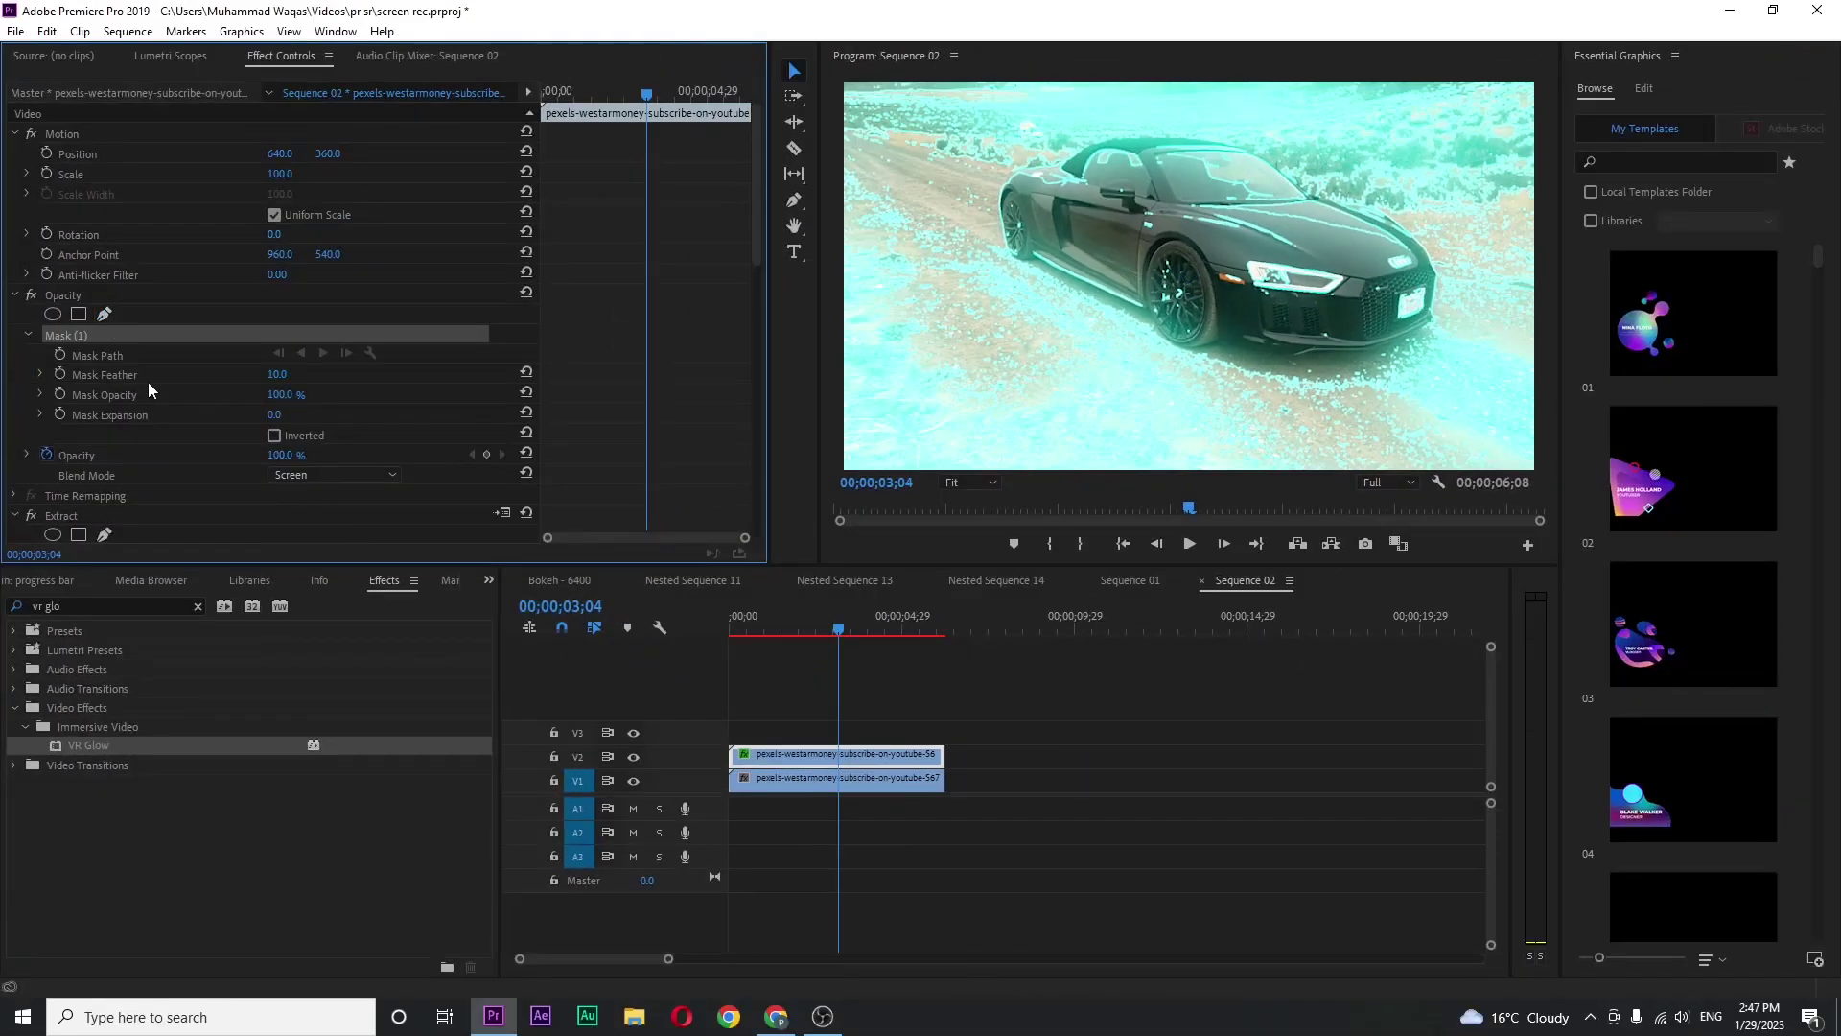
pyautogui.click(1081, 113)
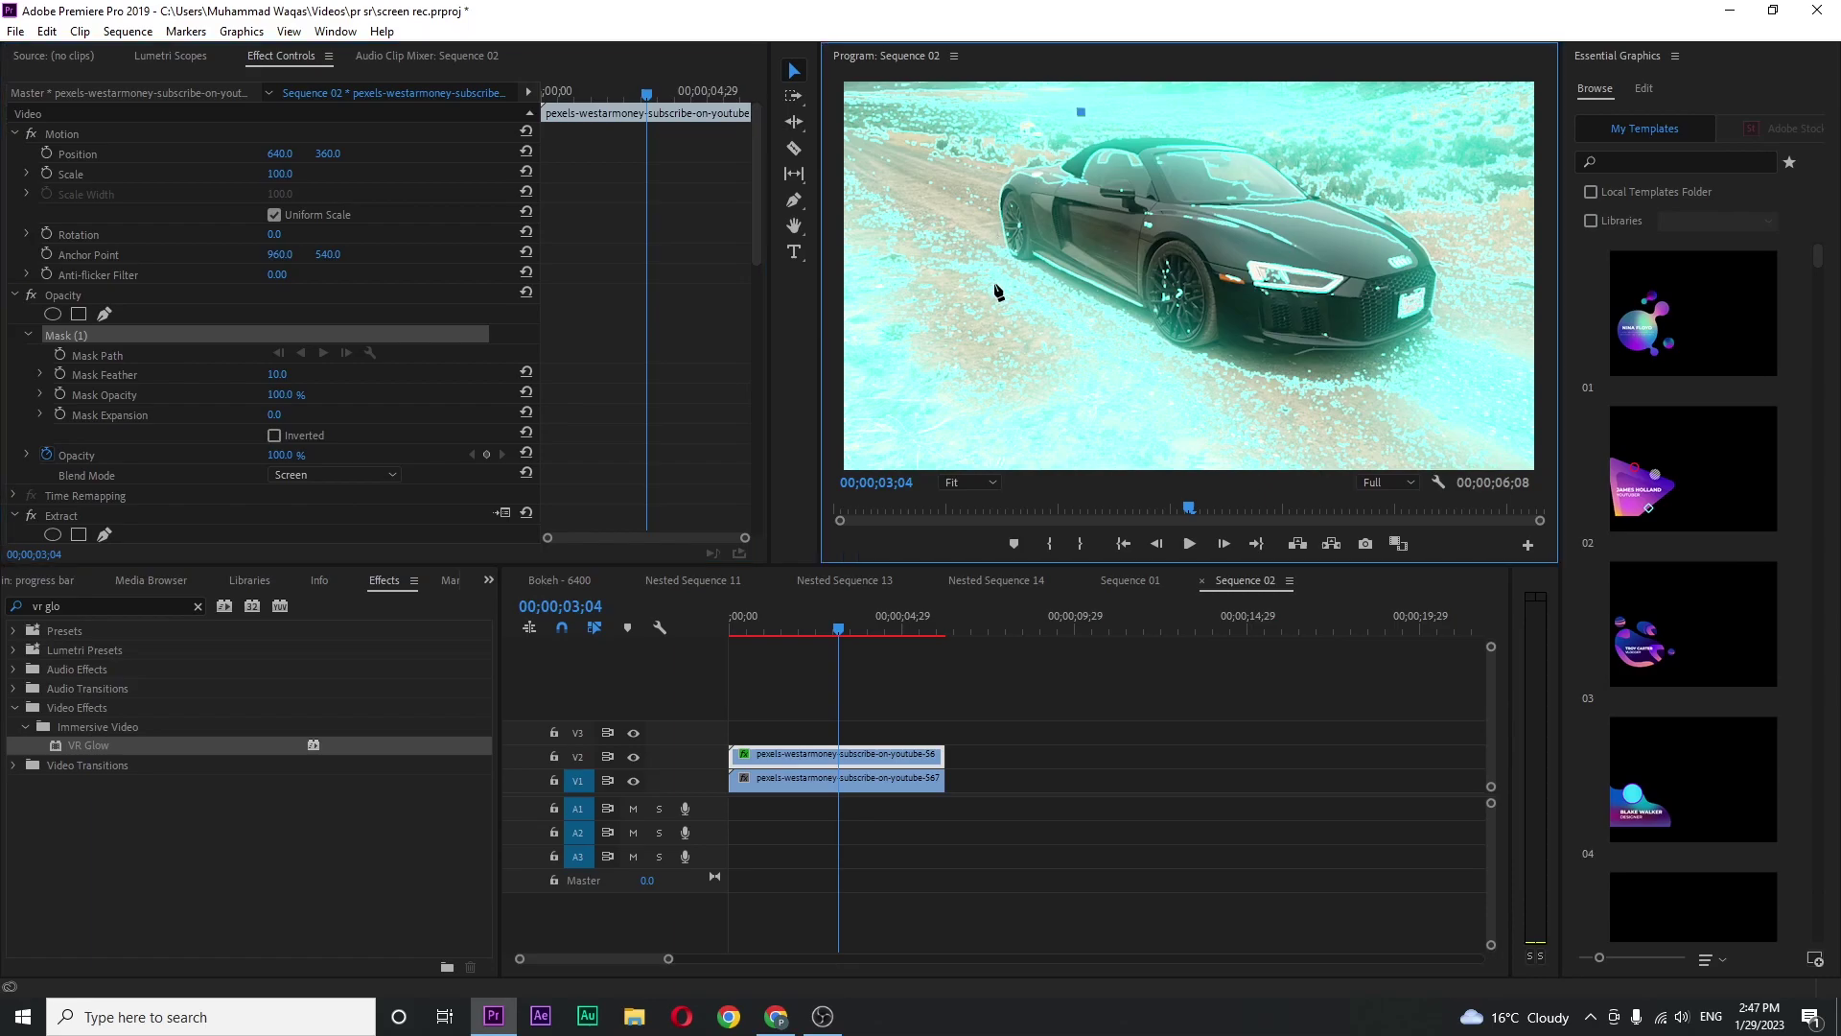
pyautogui.moveTo(989, 296); pyautogui.dragTo(1144, 411)
pyautogui.moveTo(1323, 418); pyautogui.dragTo(1362, 412)
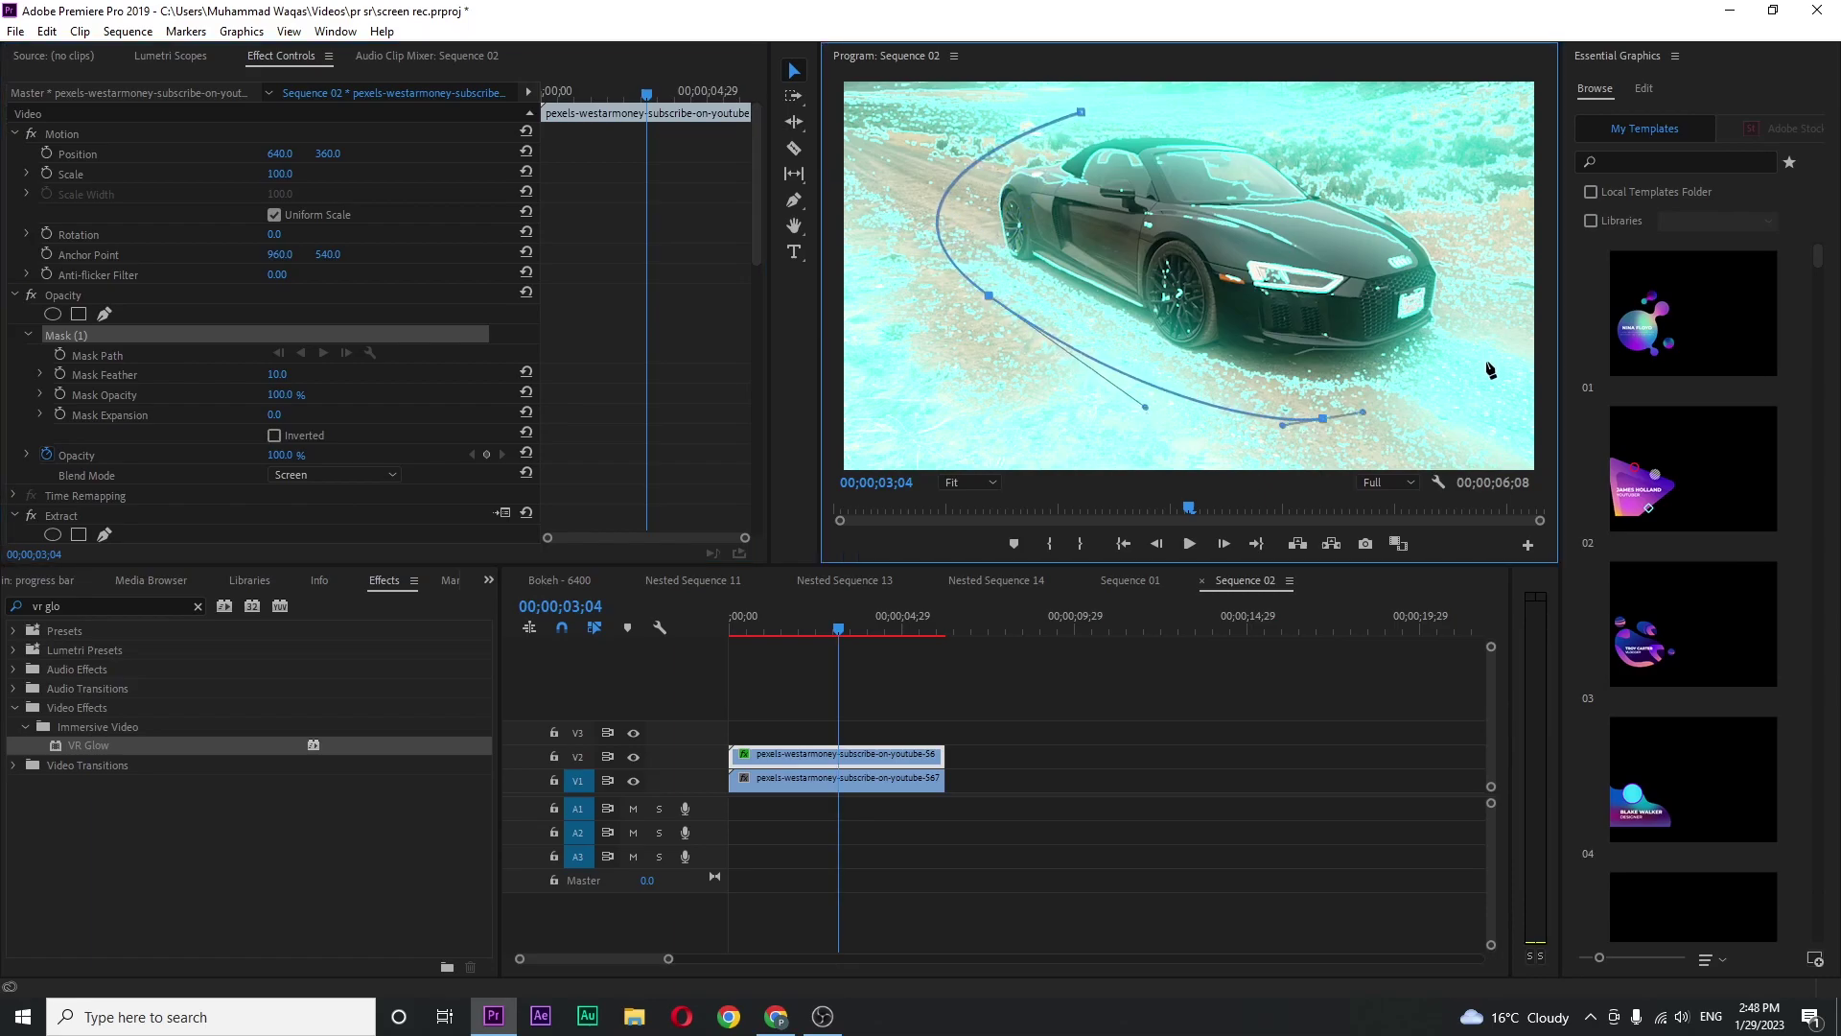
pyautogui.moveTo(1463, 196); pyautogui.dragTo(1339, 159)
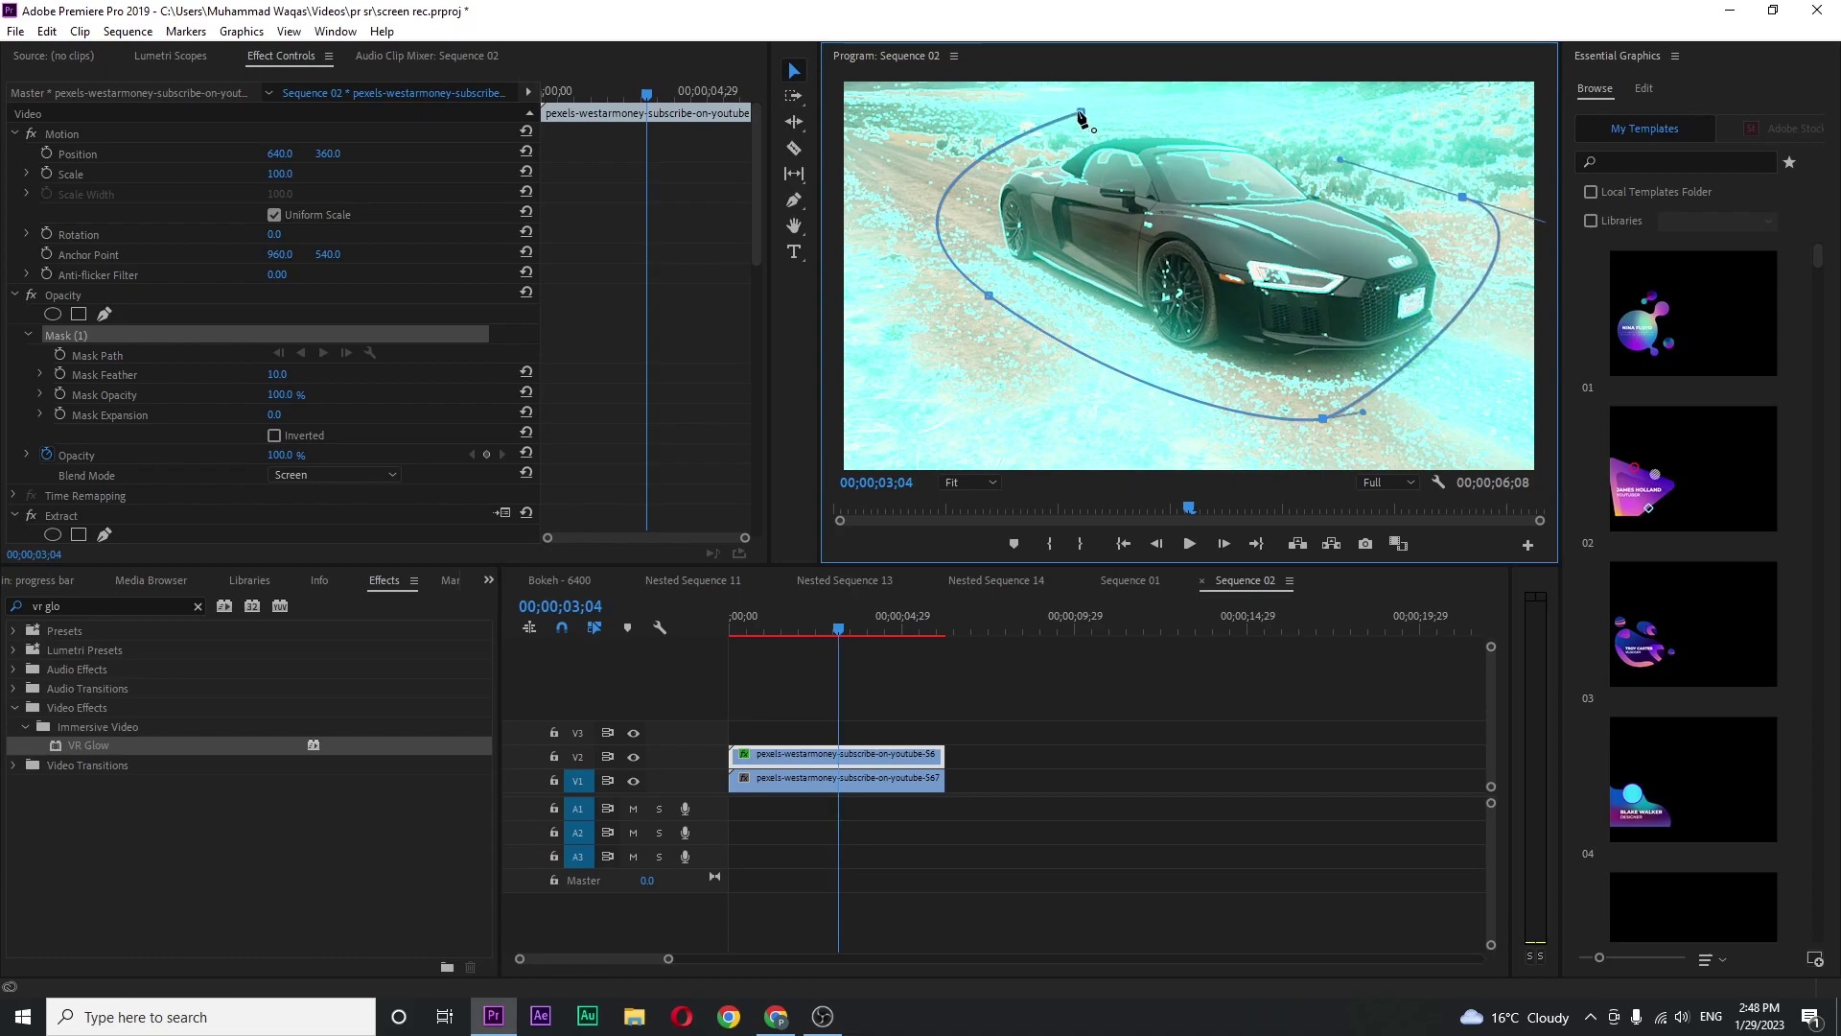
pyautogui.click(1074, 114)
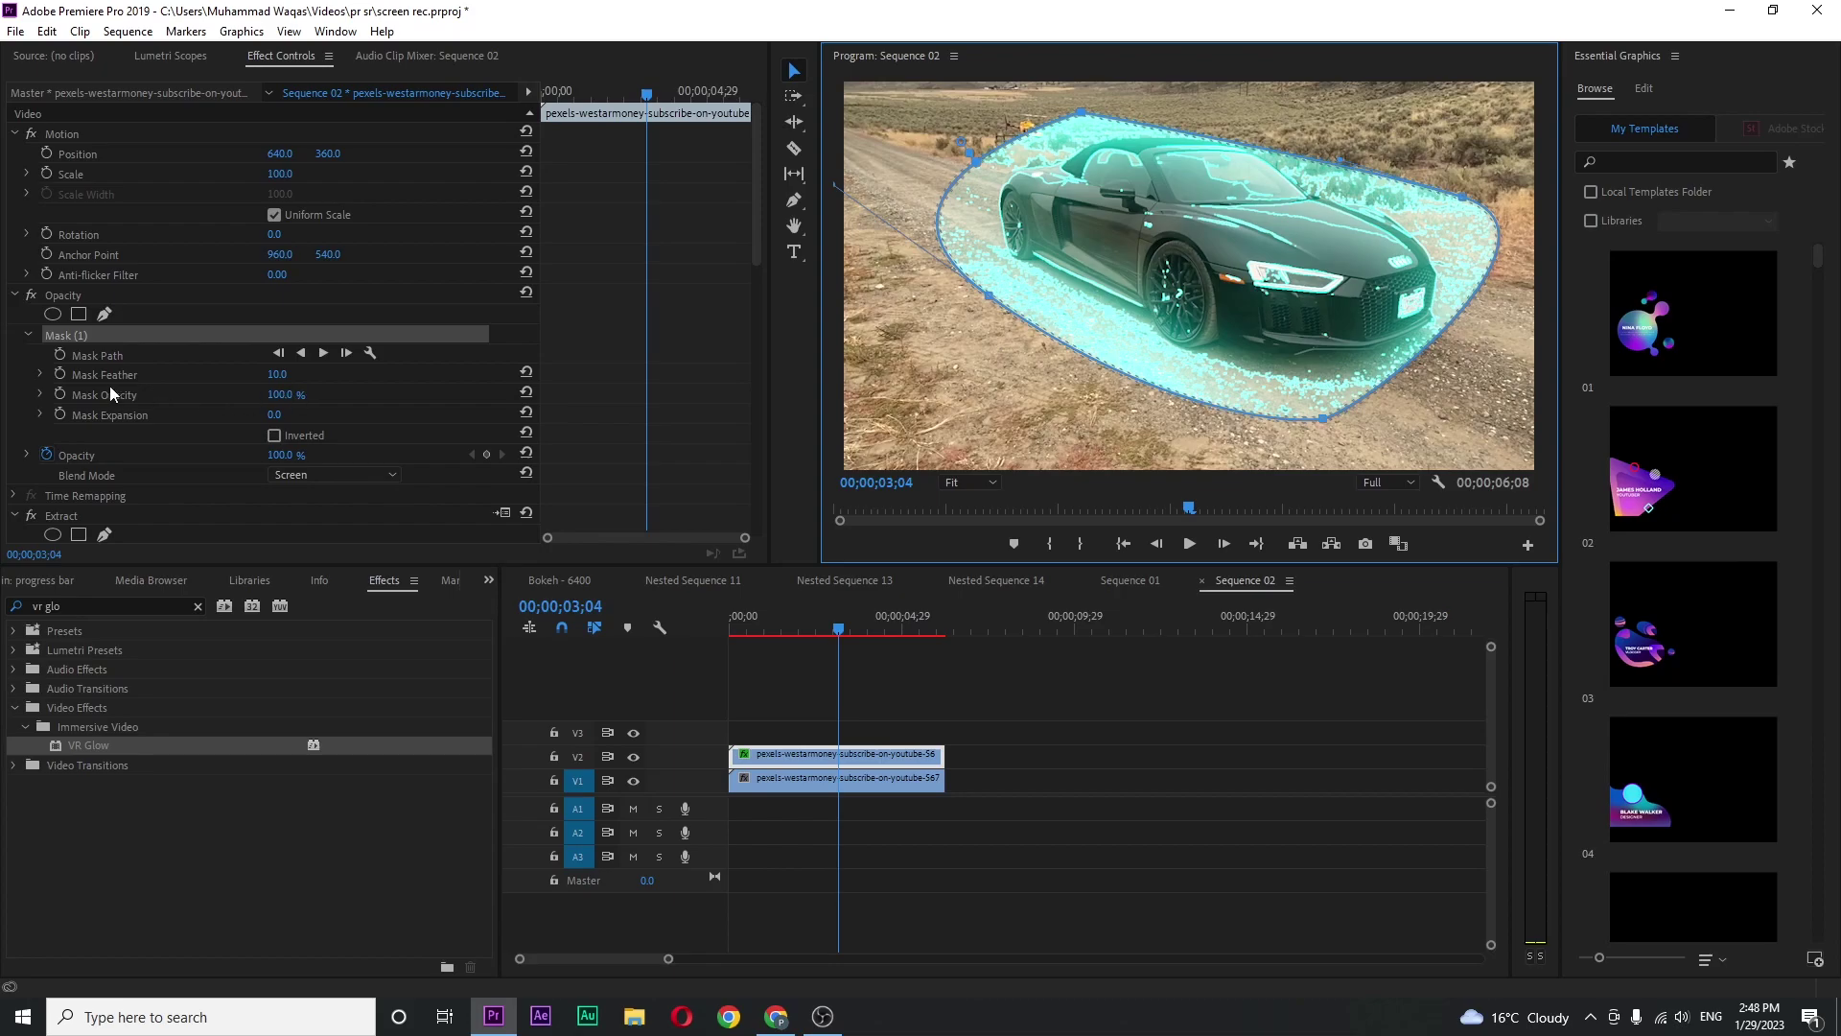
# - Feather the mask to 300, deselect the clip, and return the playhead to the start
pyautogui.click(278, 375)
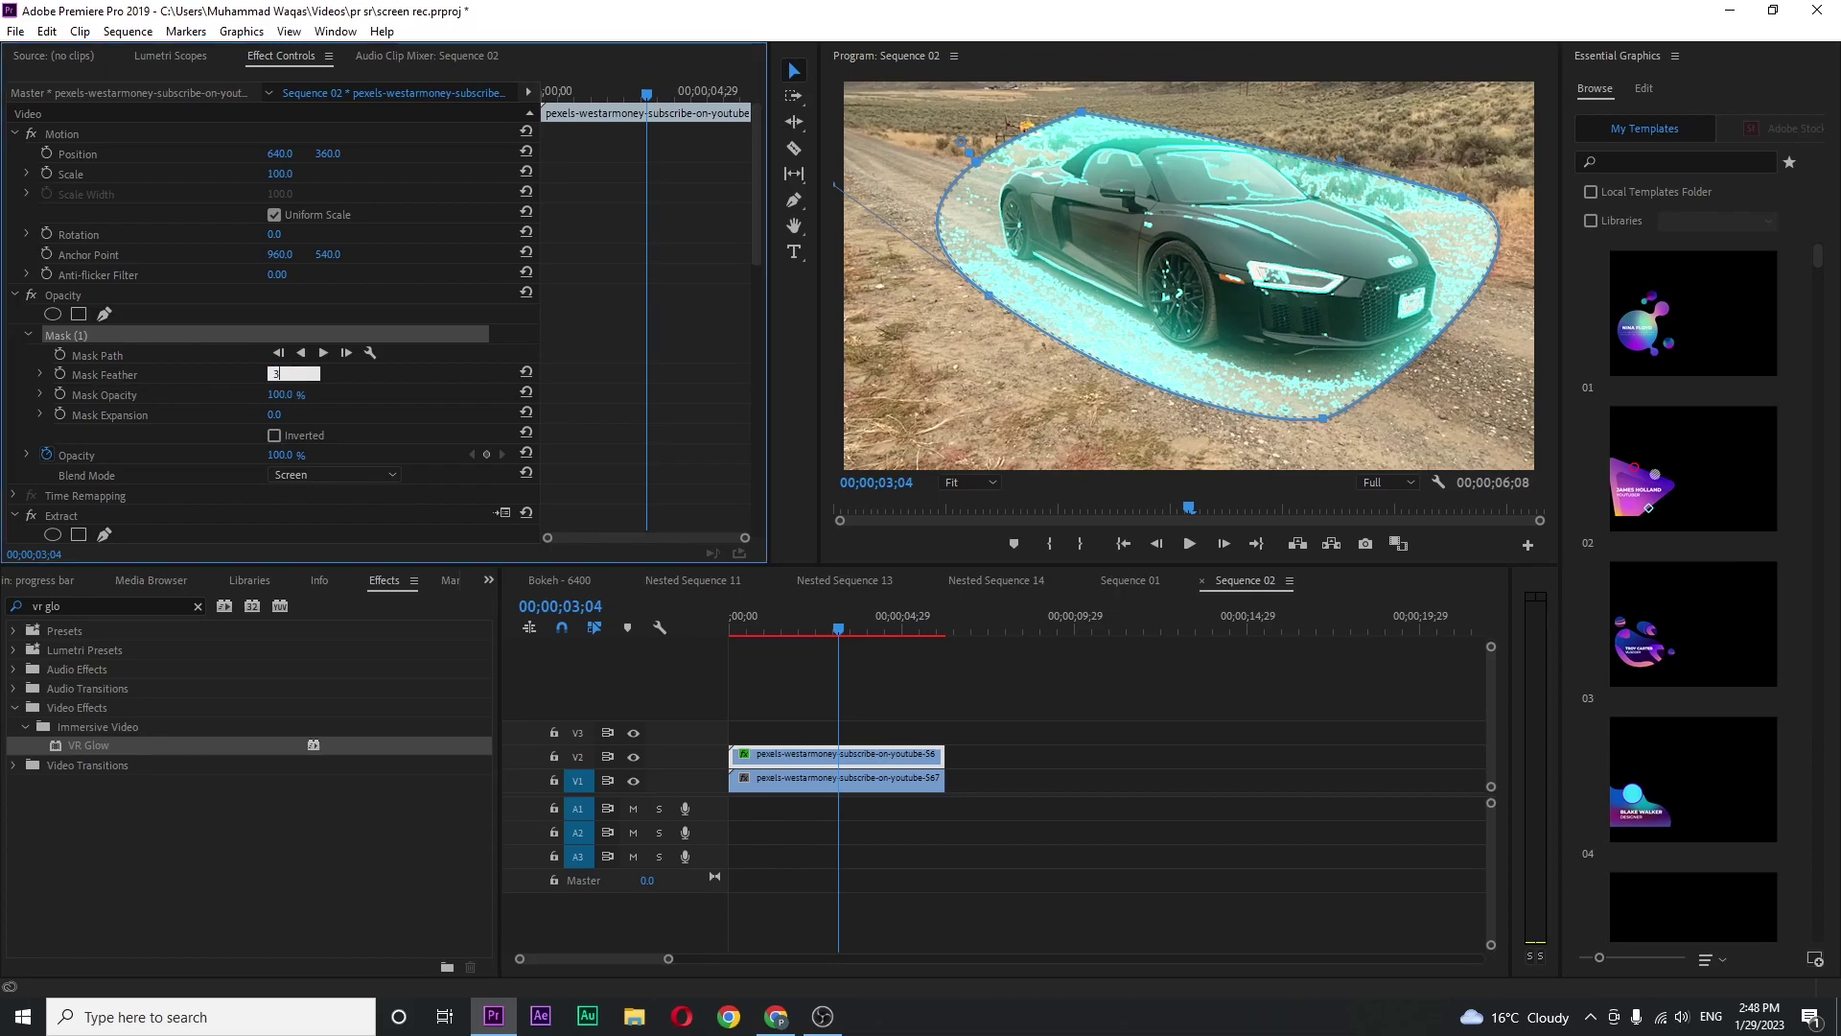
pyautogui.write('300')
pyautogui.press('Return')
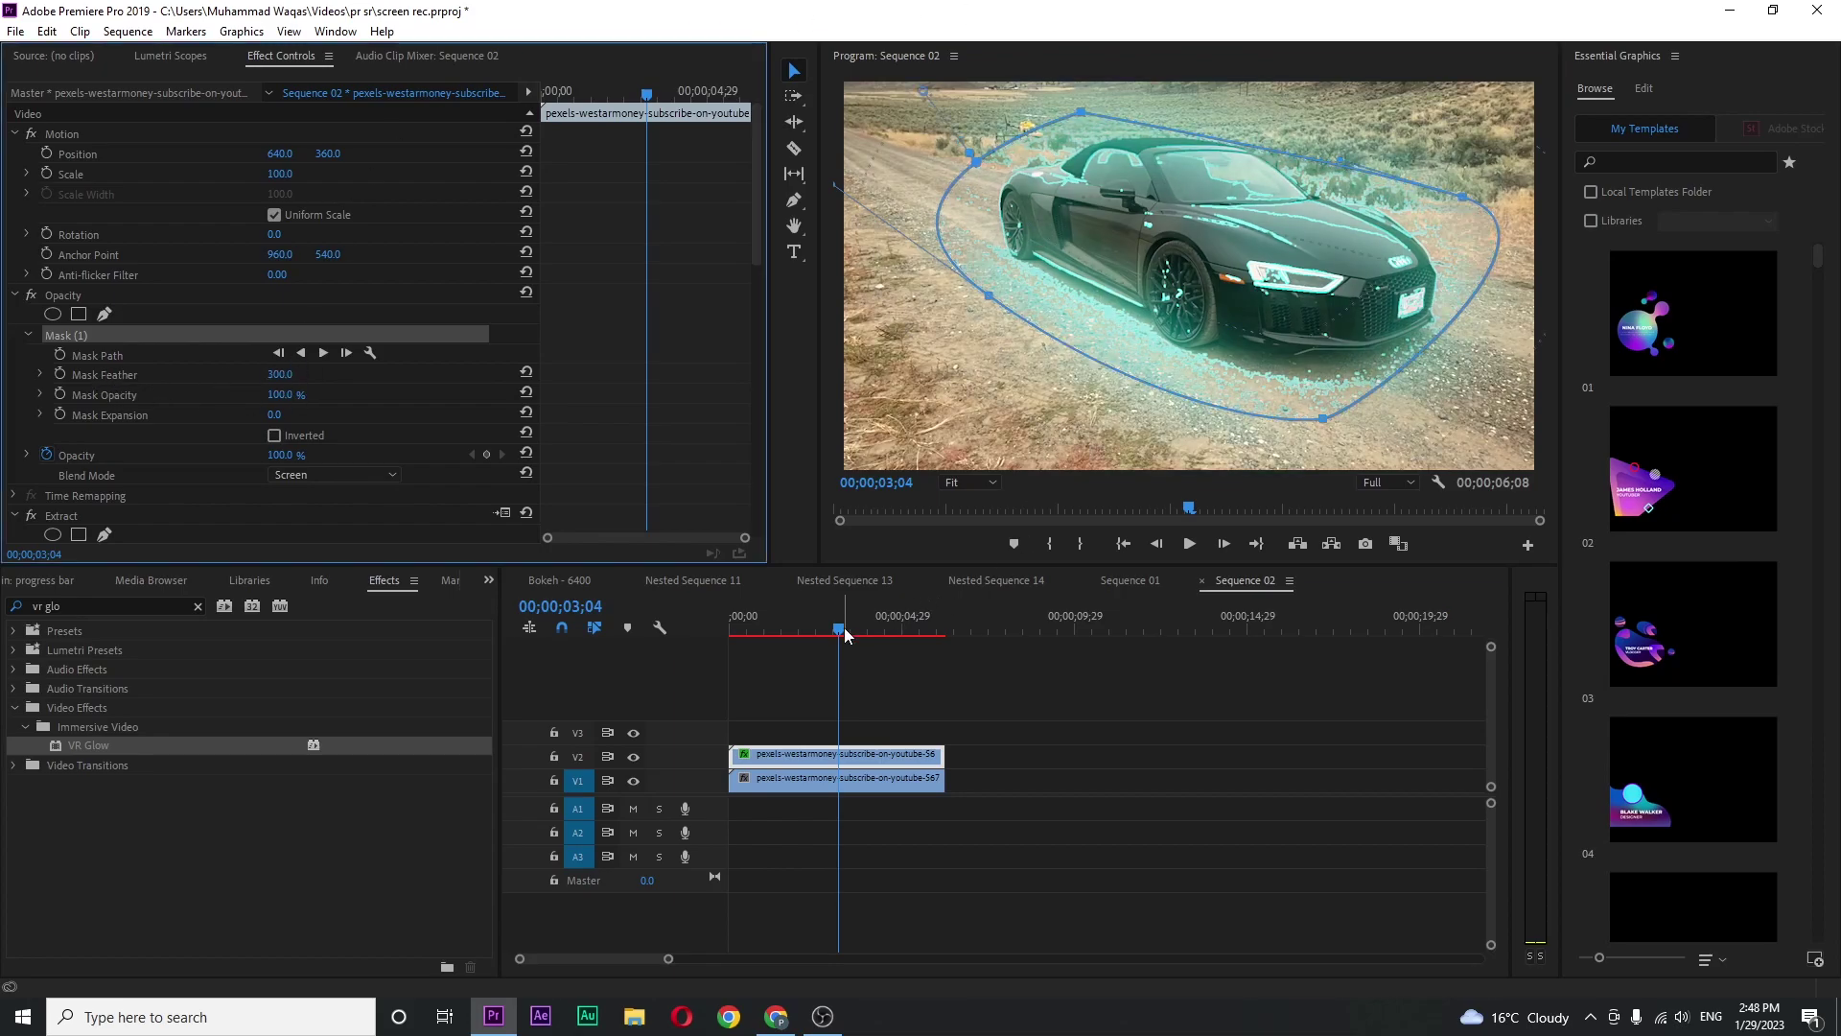
pyautogui.click(844, 633)
pyautogui.press('Home')
pyautogui.click(775, 676)
pyautogui.press('space')
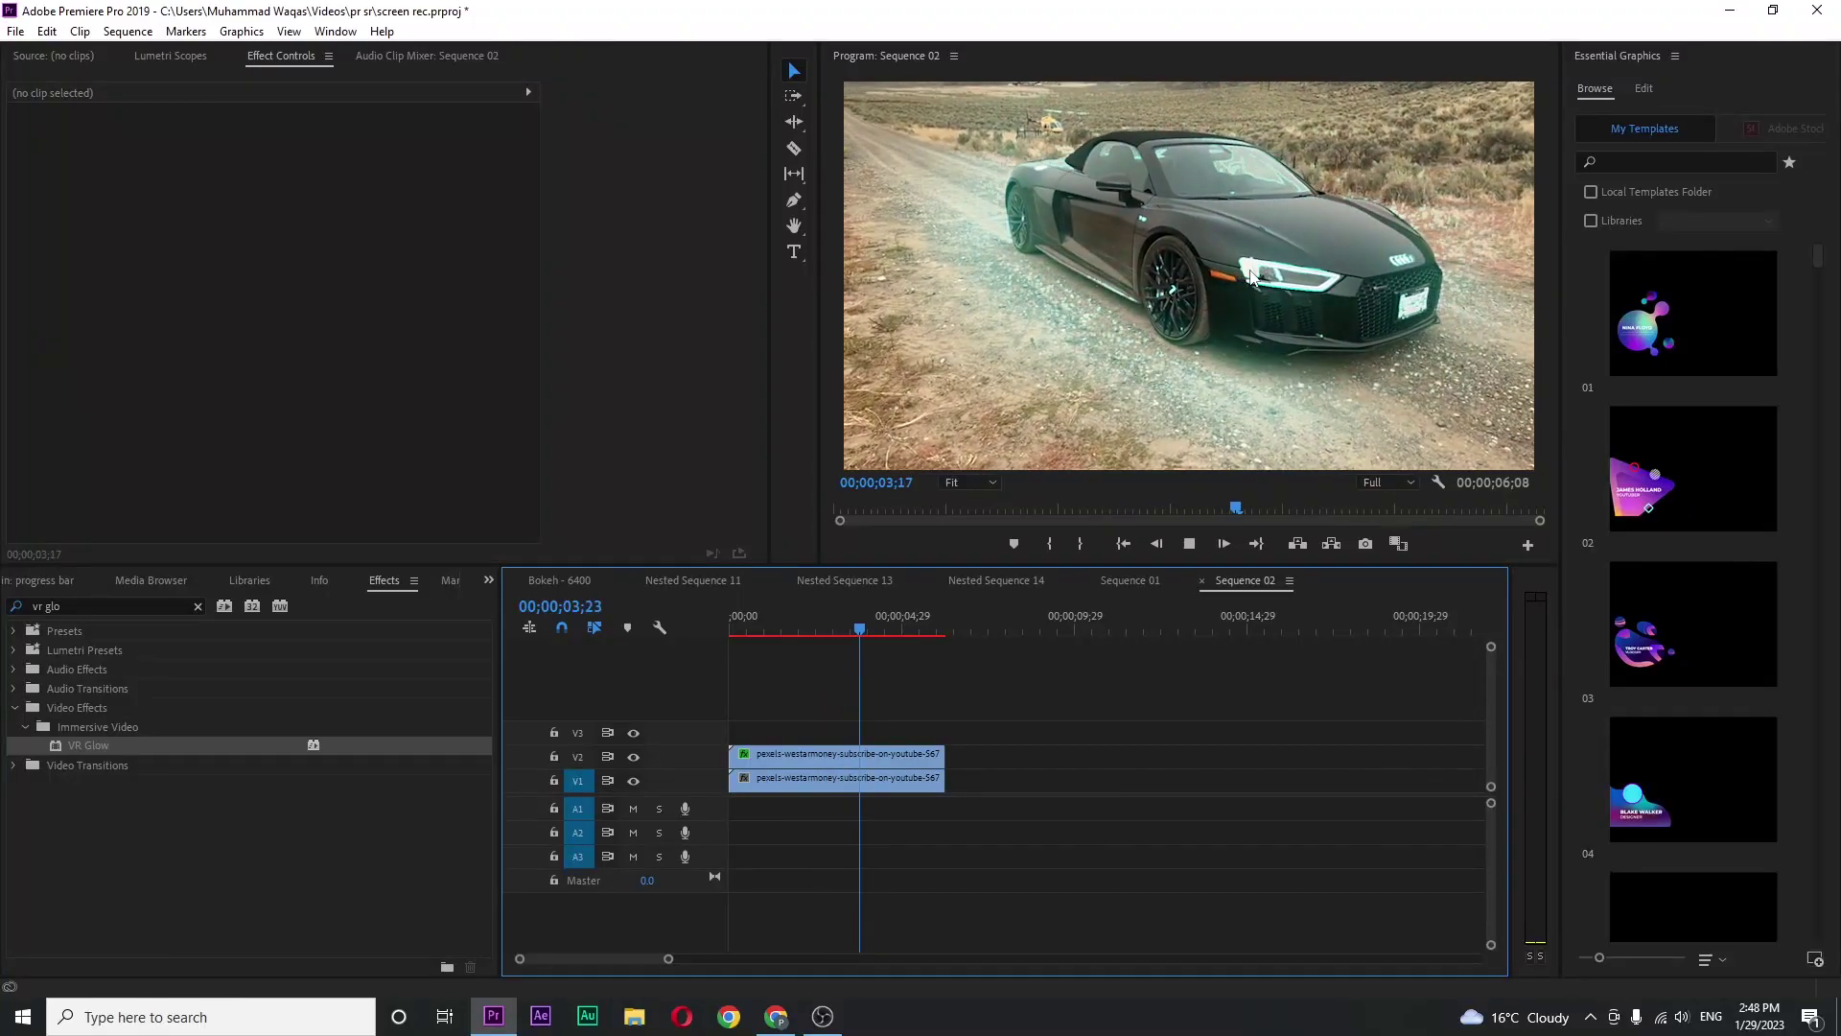
pyautogui.press('space')
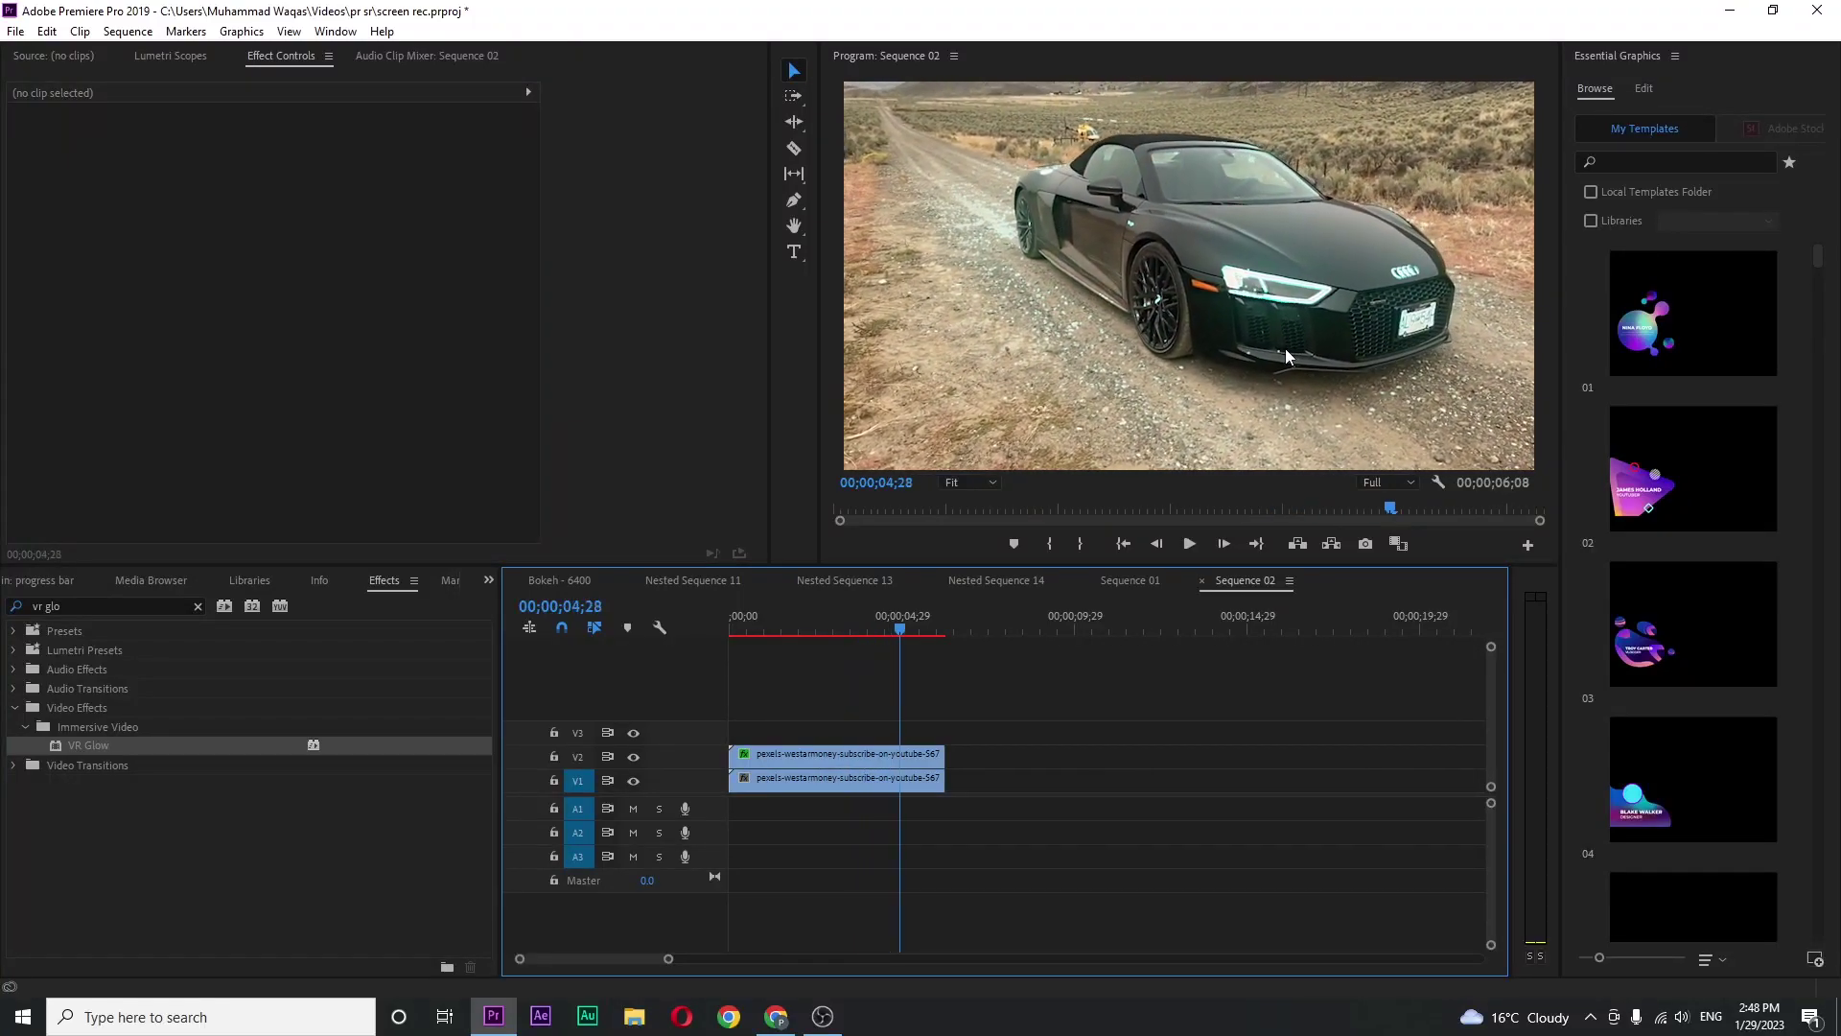